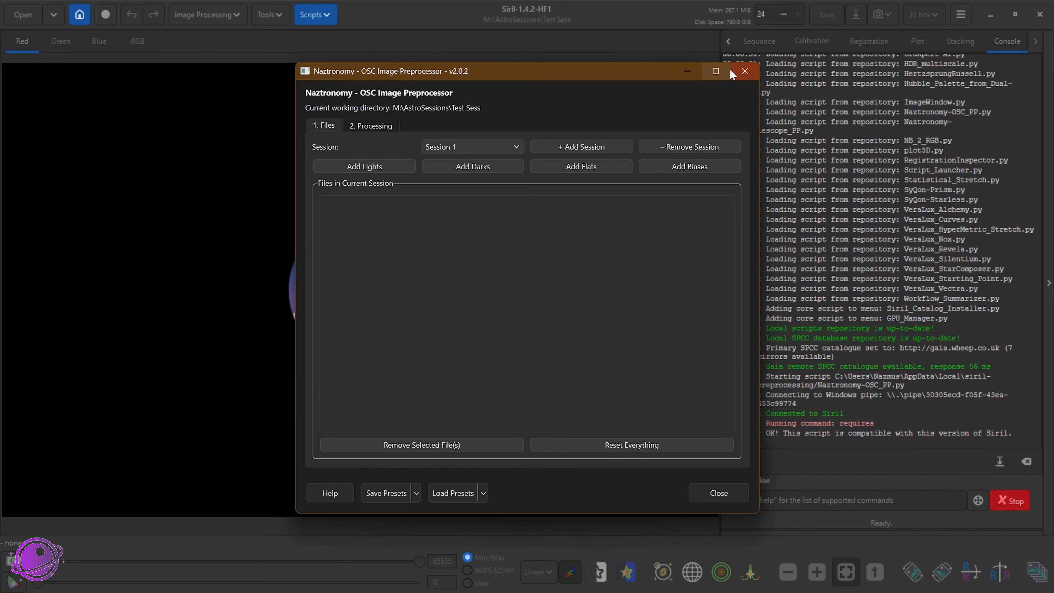
Step: Close the OSC Image Preprocessor and open the script preferences to review the Scripts Storage Directories
click(744, 71)
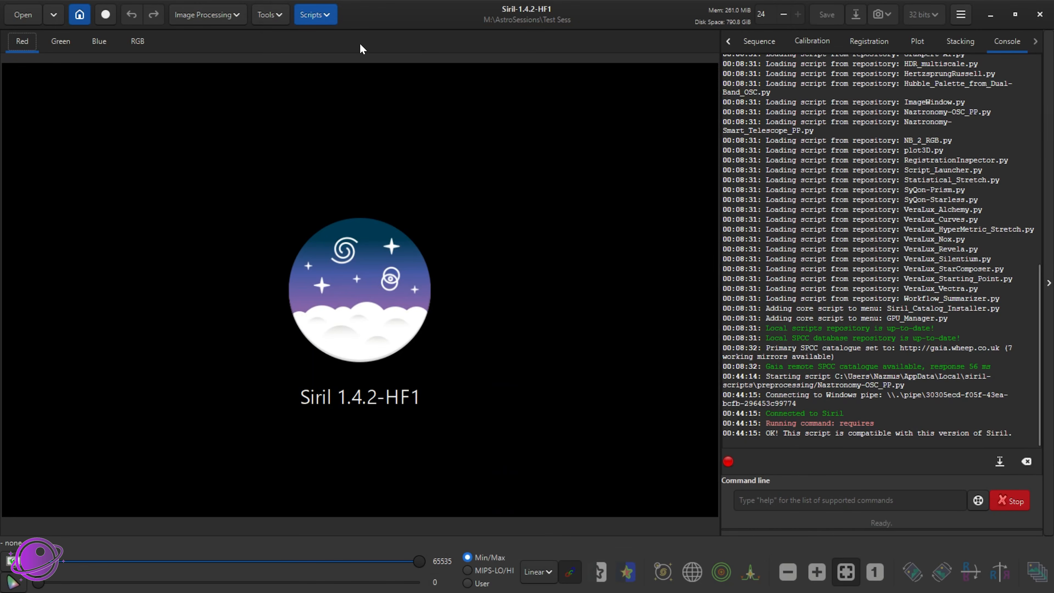
click(327, 19)
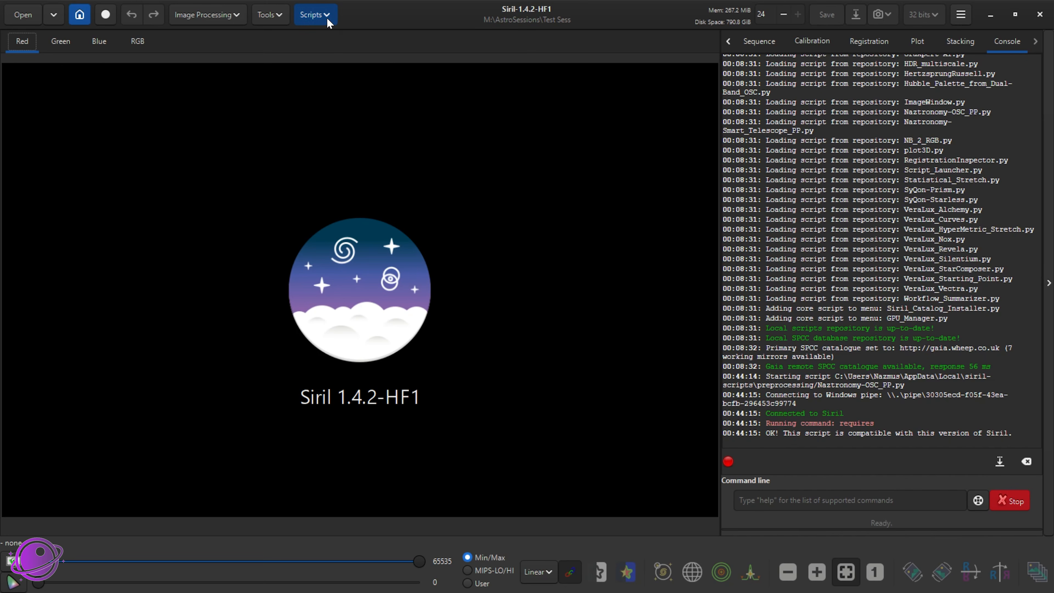
click(337, 79)
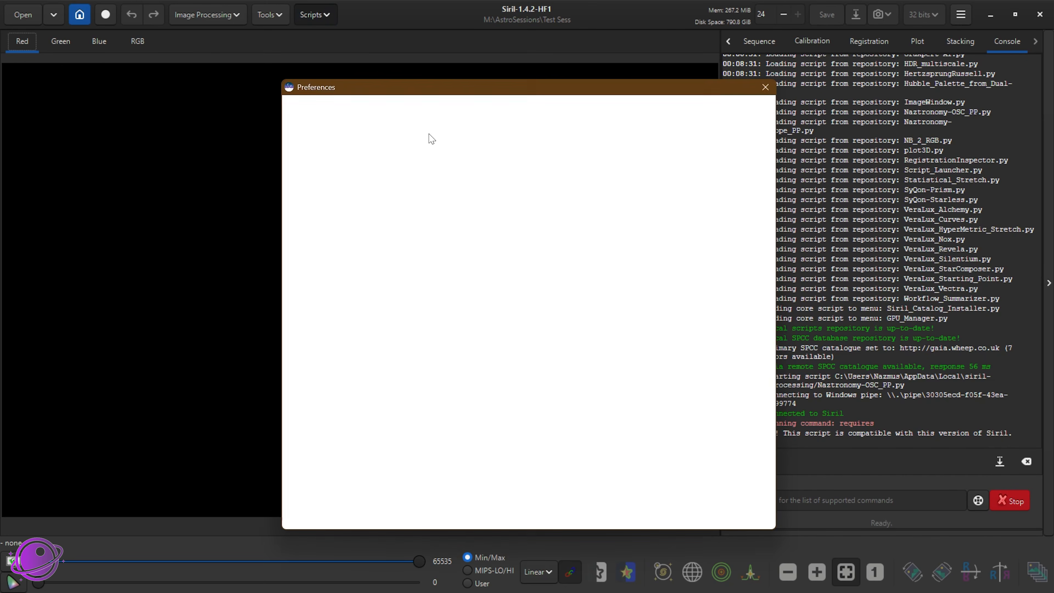
drag(565, 171, 370, 154)
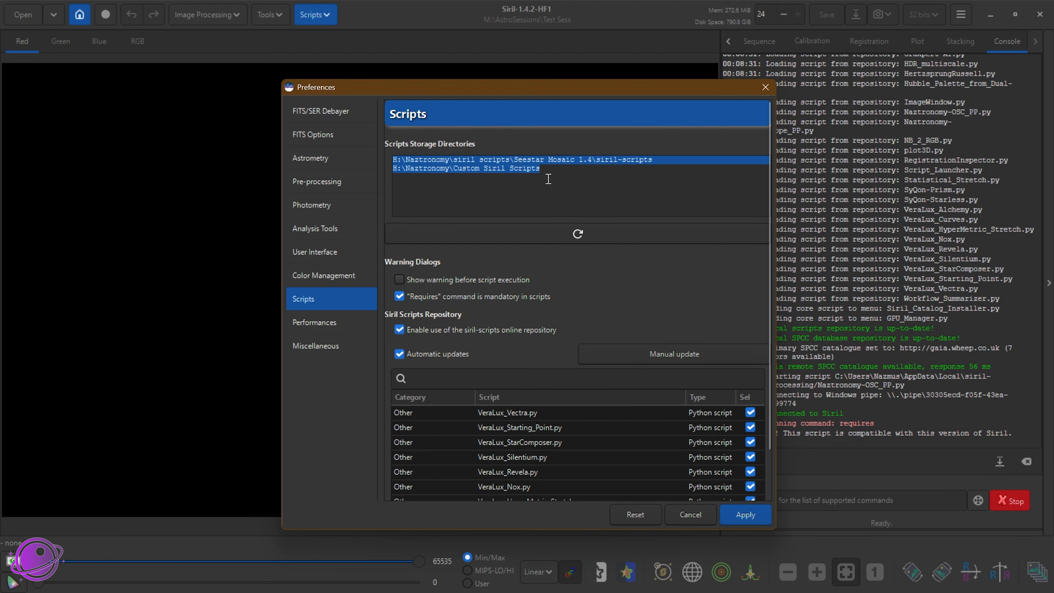
drag(548, 178, 361, 172)
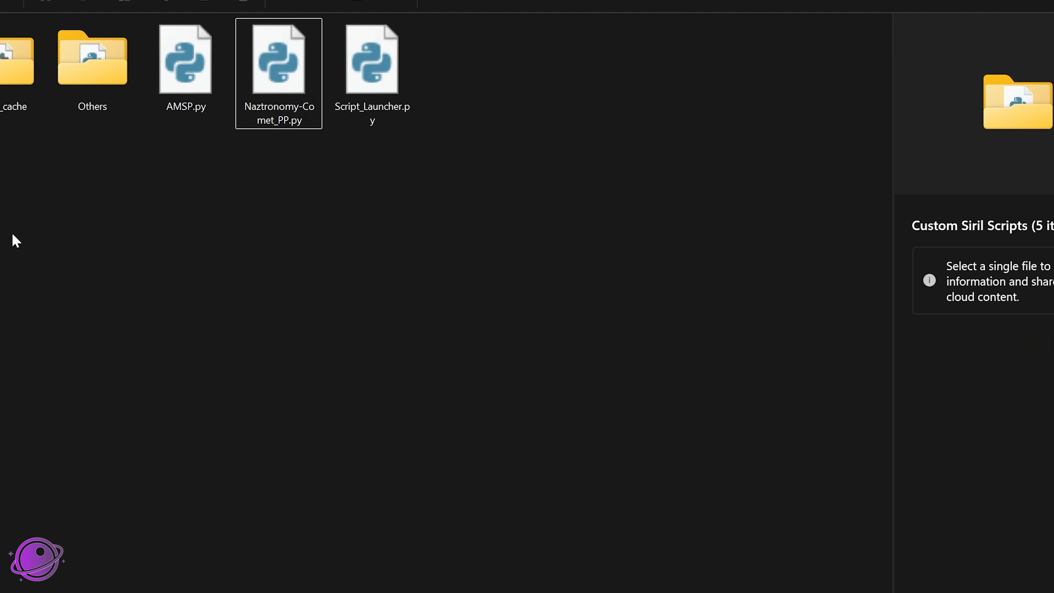
Step: Examine the Python script files in the Custom Siril Scripts folder, including Script_Launcher.py and Naztronomy-Comet_PP.py
click(267, 134)
click(328, 133)
click(429, 130)
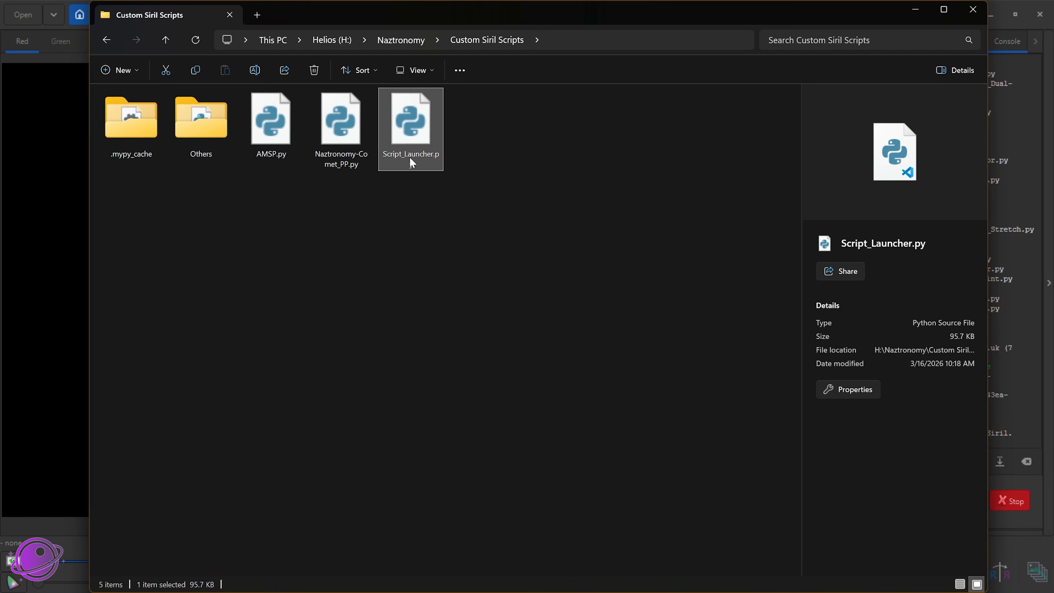
click(357, 163)
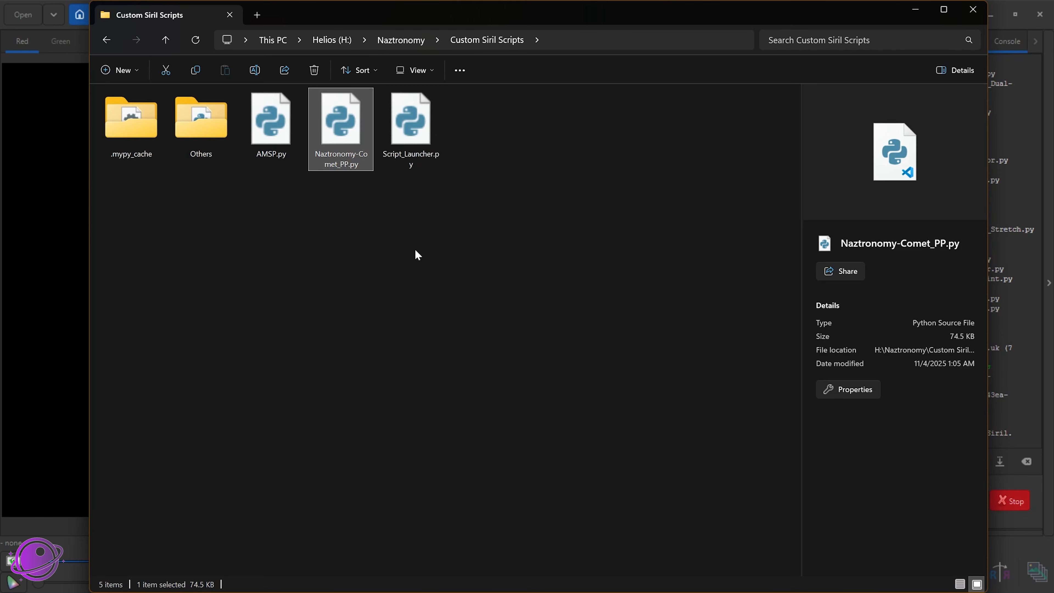
click(583, 34)
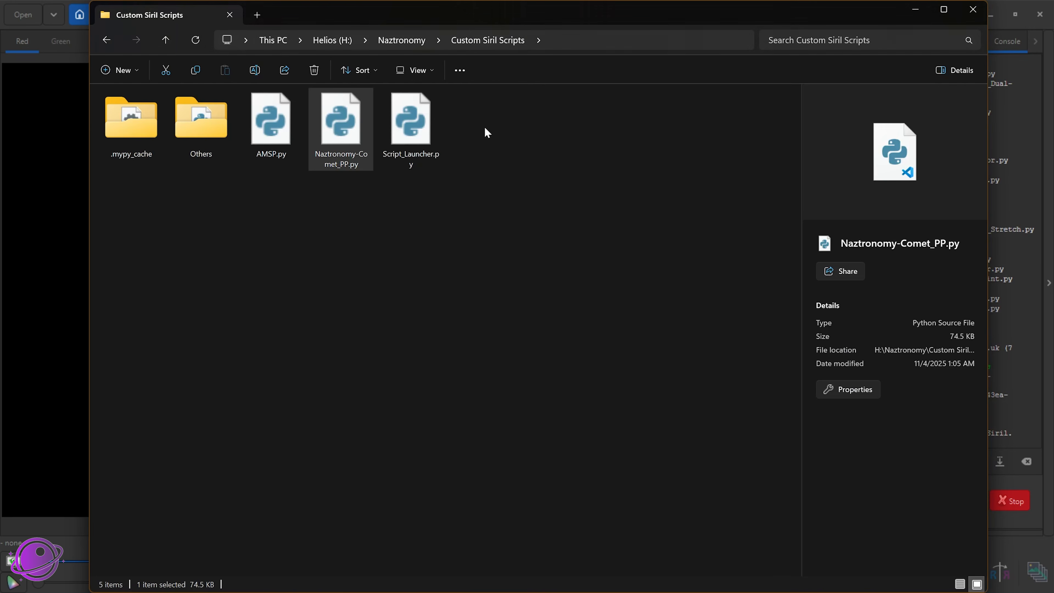
Step: Check in Siril which Python scripts are offered under Custom Siril Scripts
click(494, 130)
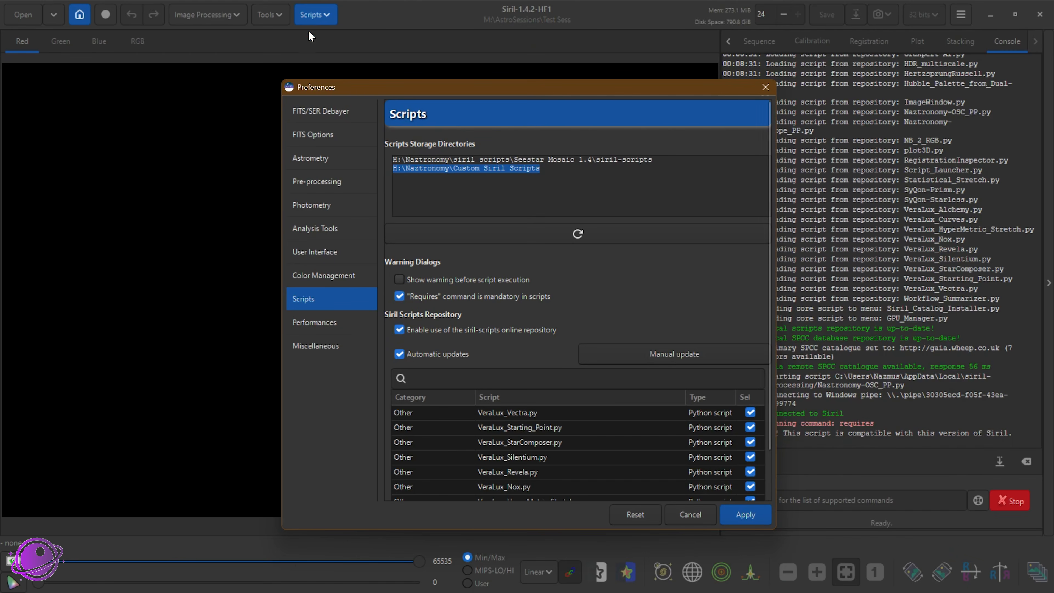
click(311, 22)
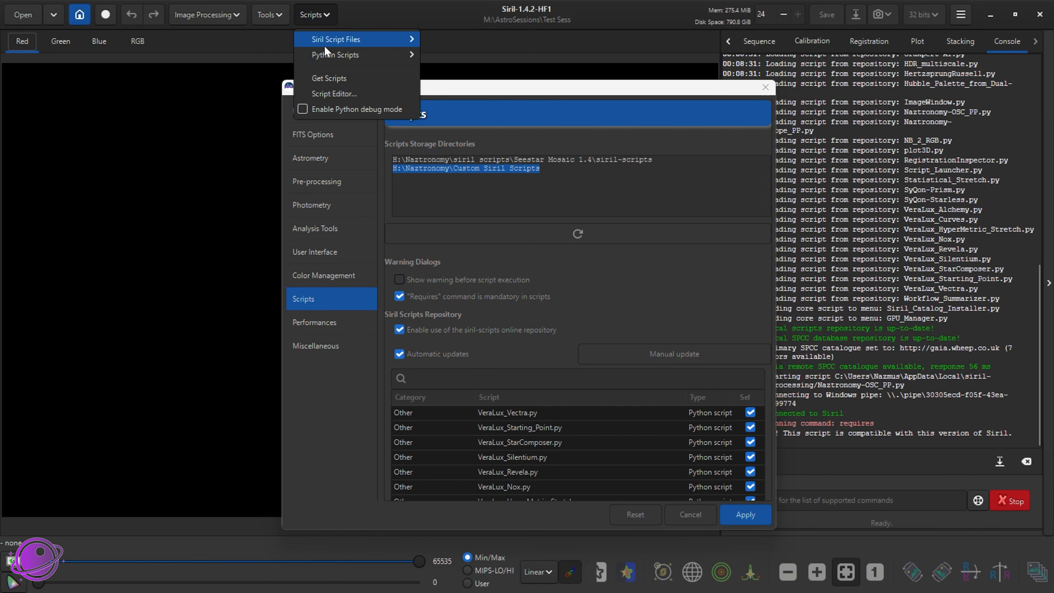
mouse_move(341, 56)
mouse_move(475, 58)
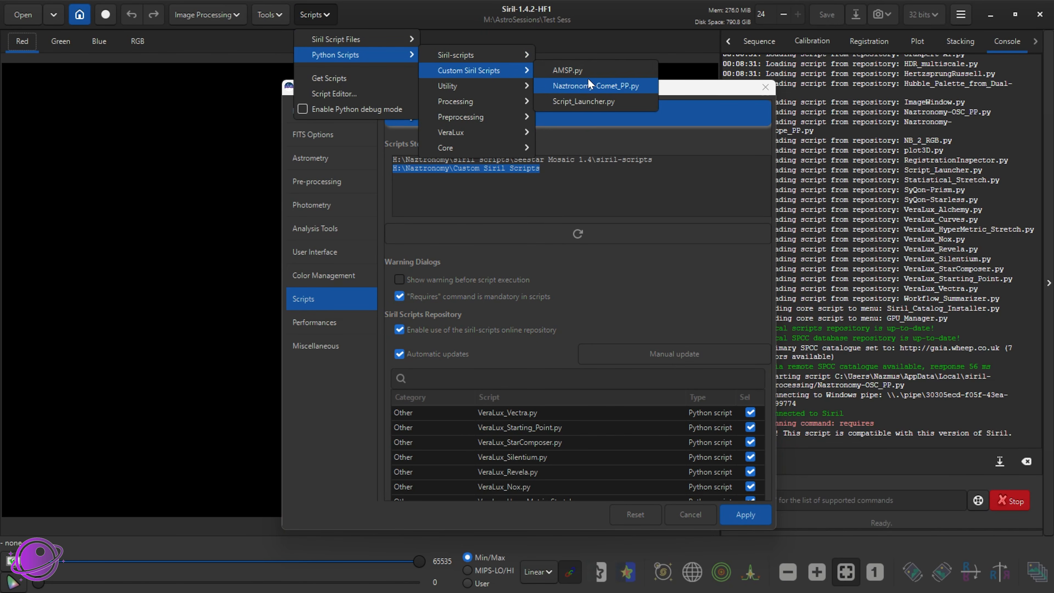
click(713, 89)
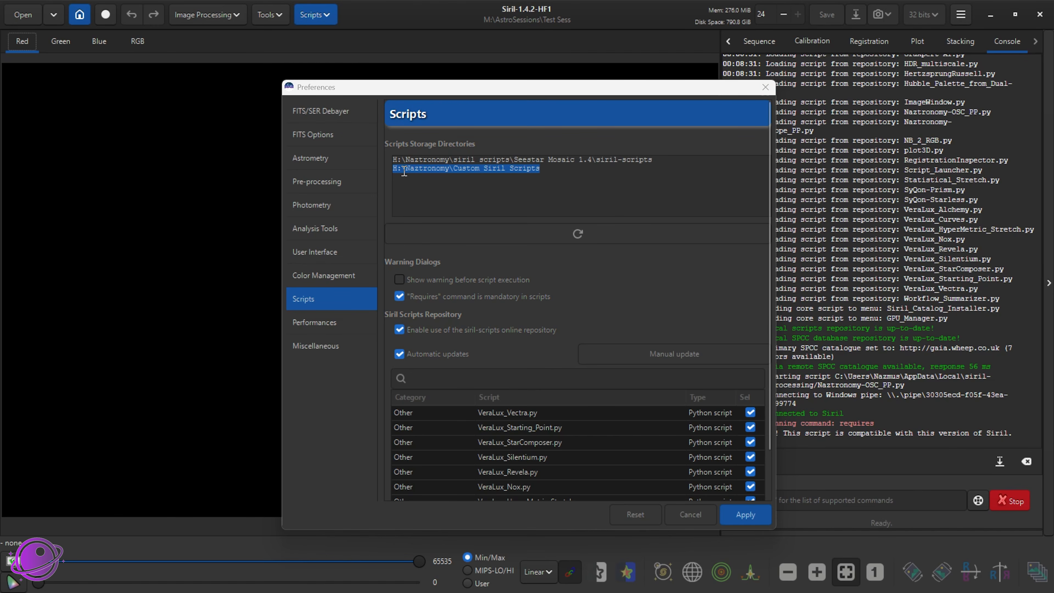
Step: Review the paths in the Scripts Storage Directories again and close the preferences
drag(525, 169, 368, 152)
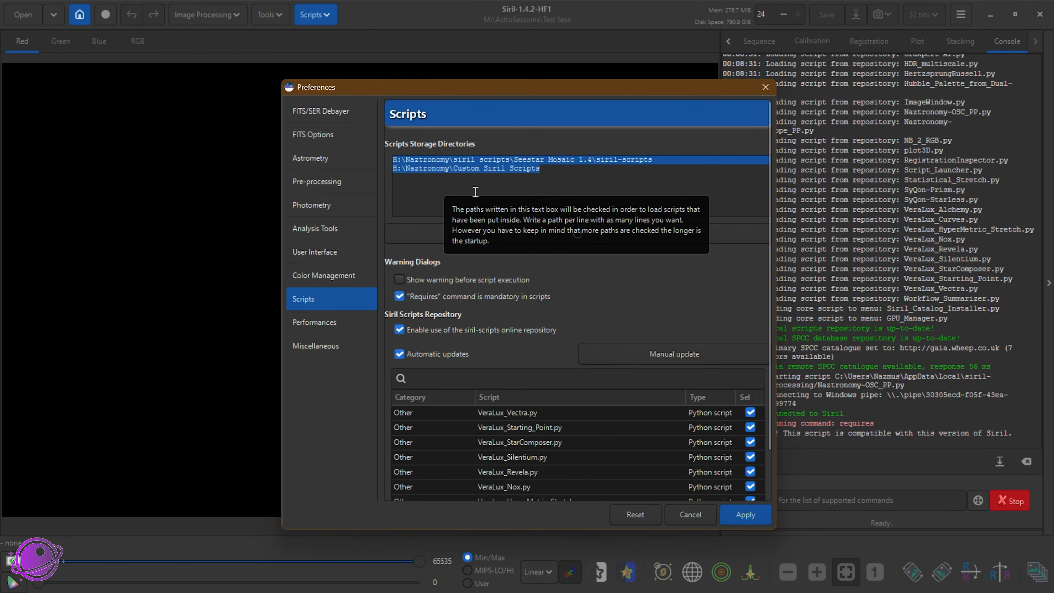
click(507, 177)
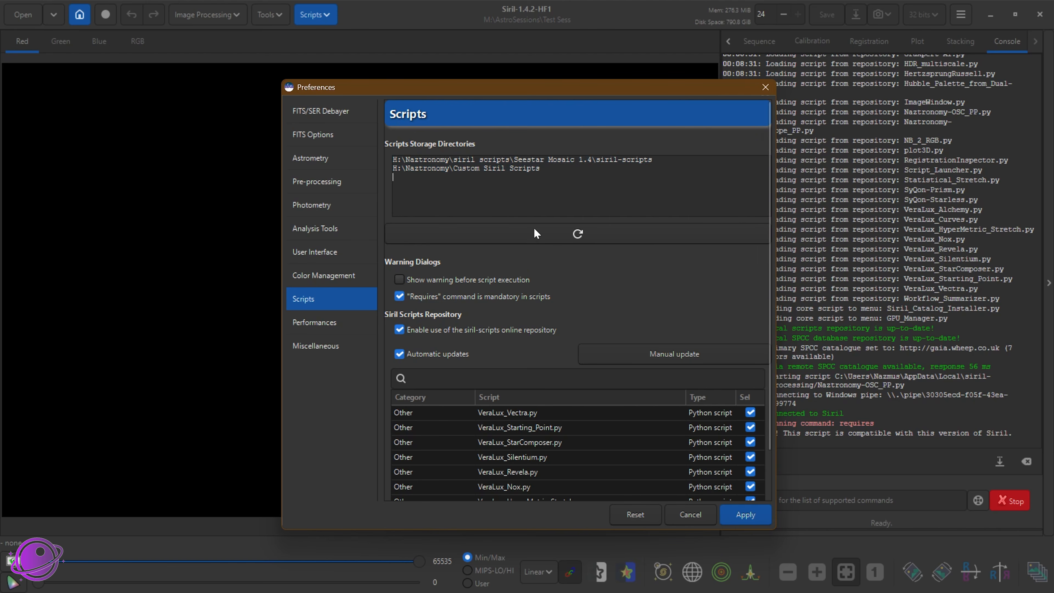
click(765, 87)
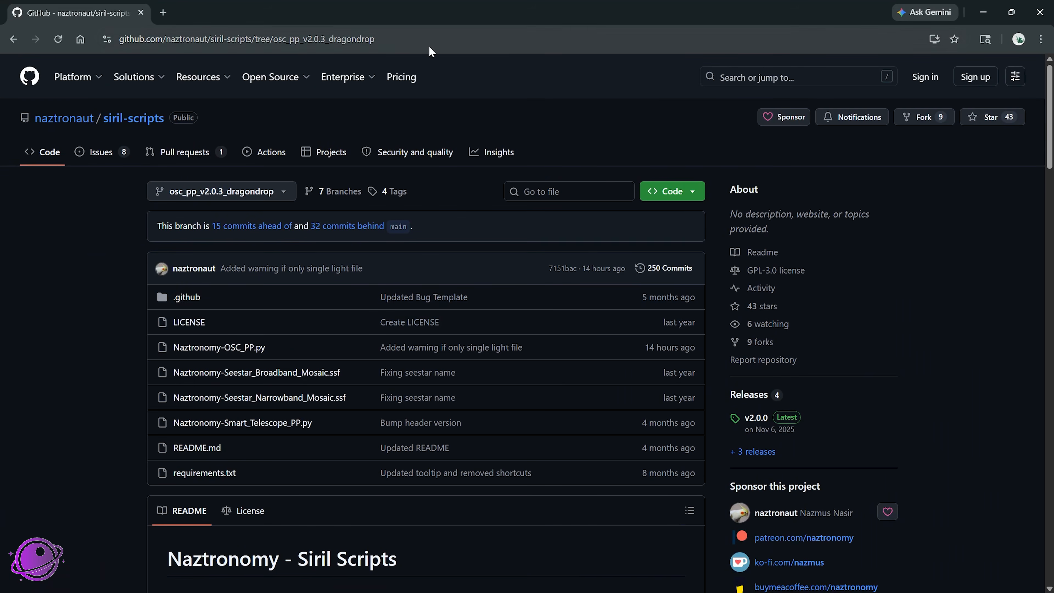
Step: Look through the file list and README of the siril-scripts repository's osc_pp_v2.0.3_dragondrop branch on GitHub
click(124, 39)
click(103, 245)
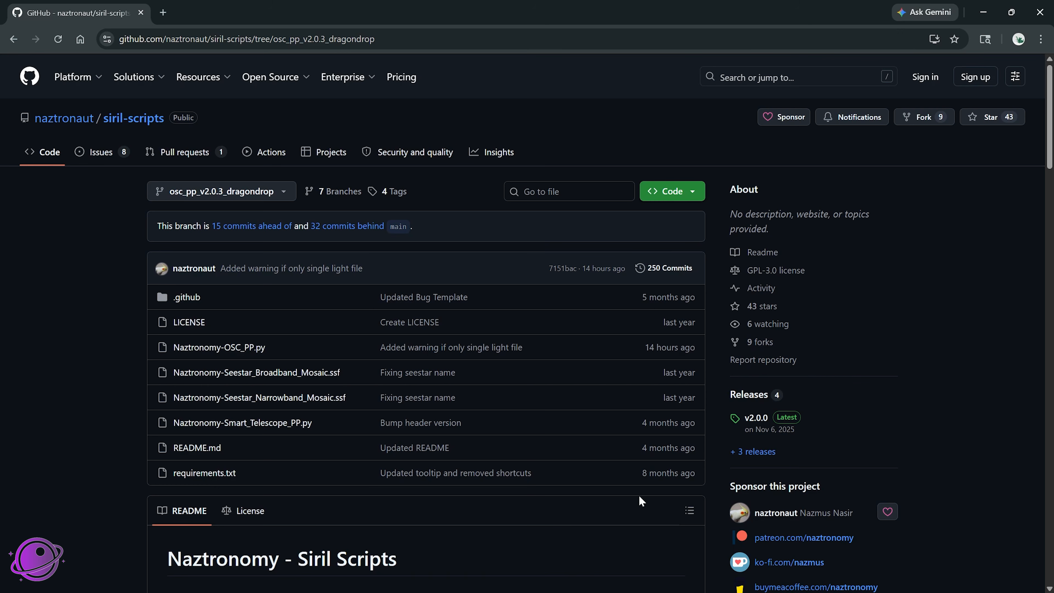
scroll(540, 269, down, 10)
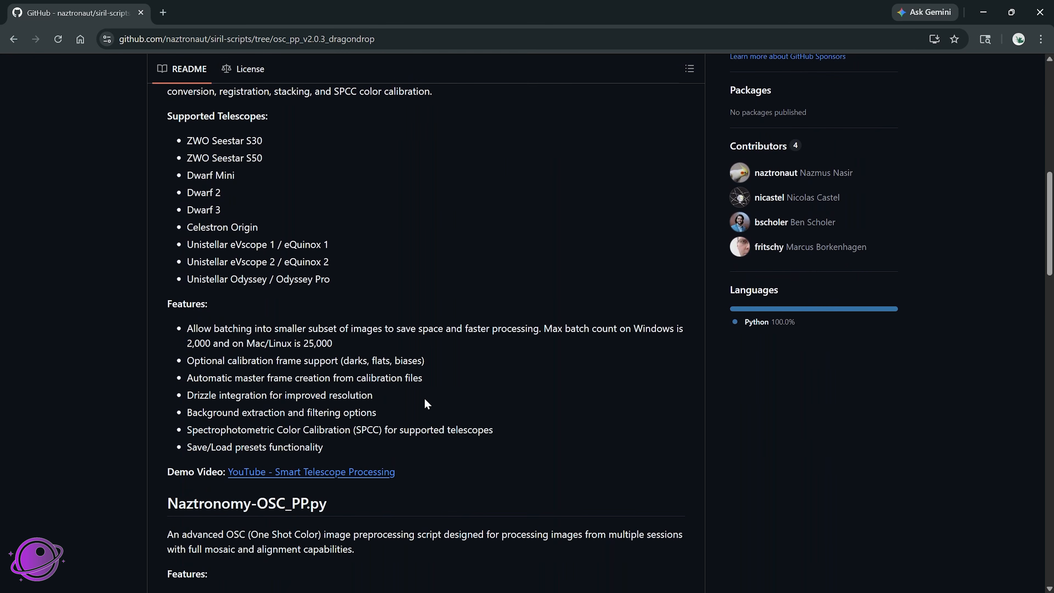
scroll(427, 403, up, 6)
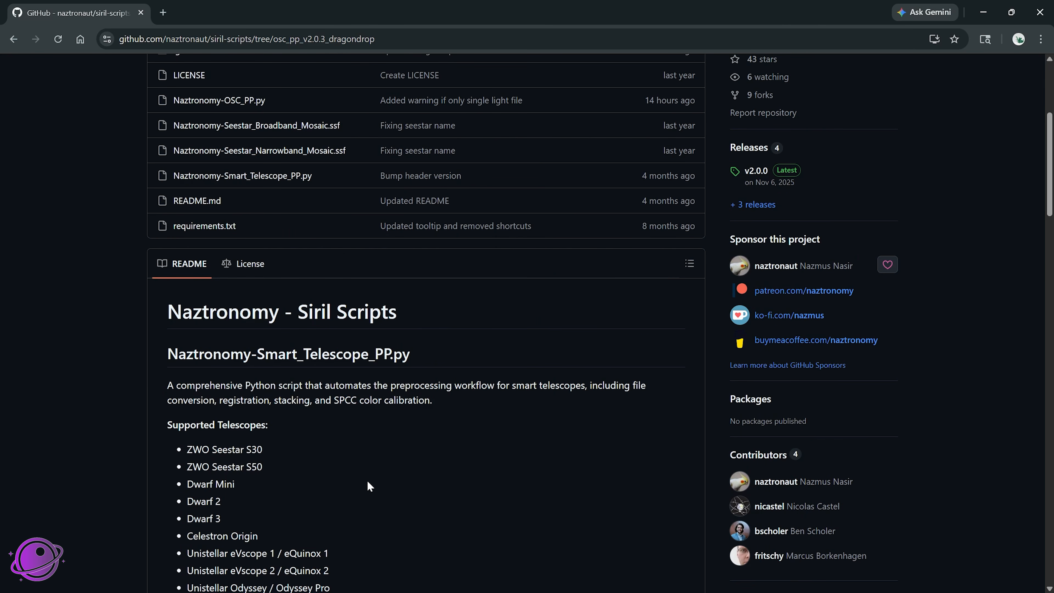
scroll(368, 463, up, 5)
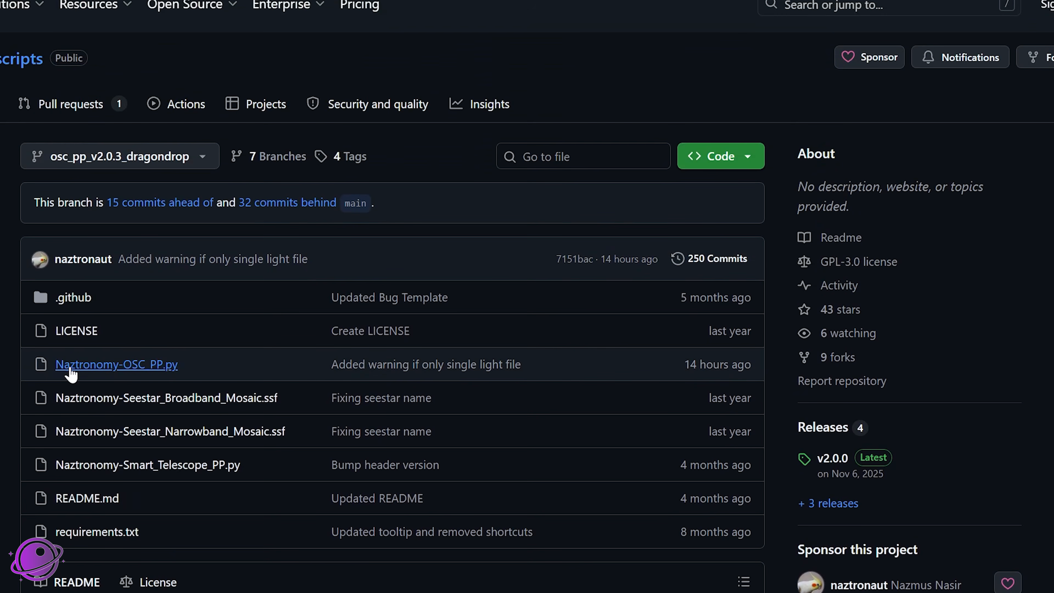
Step: Open Naztronomy-OSC_PP.py in the repository, check its version line and download the file
click(161, 369)
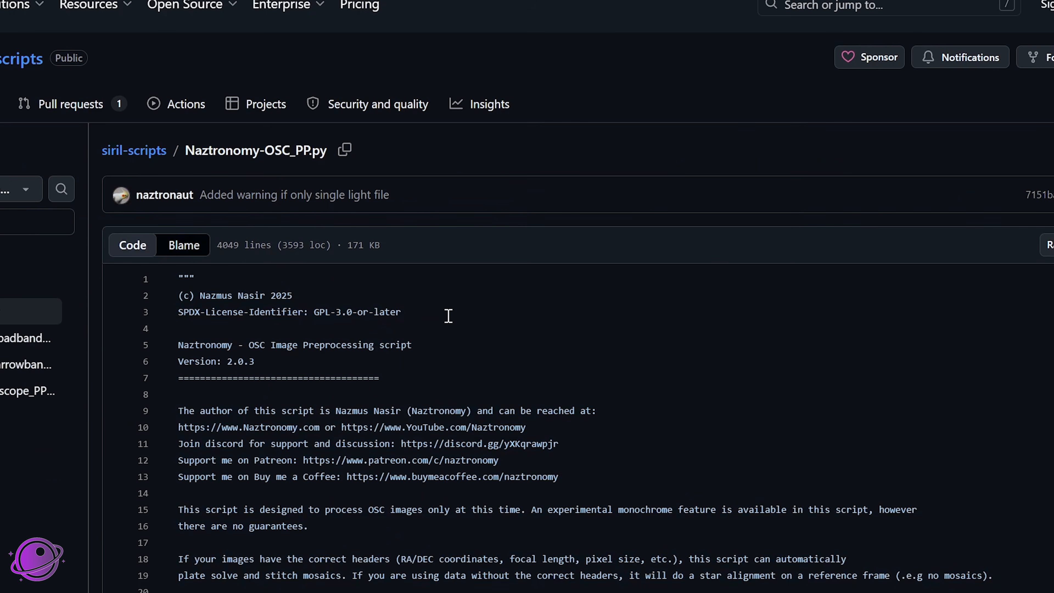
drag(279, 370, 175, 362)
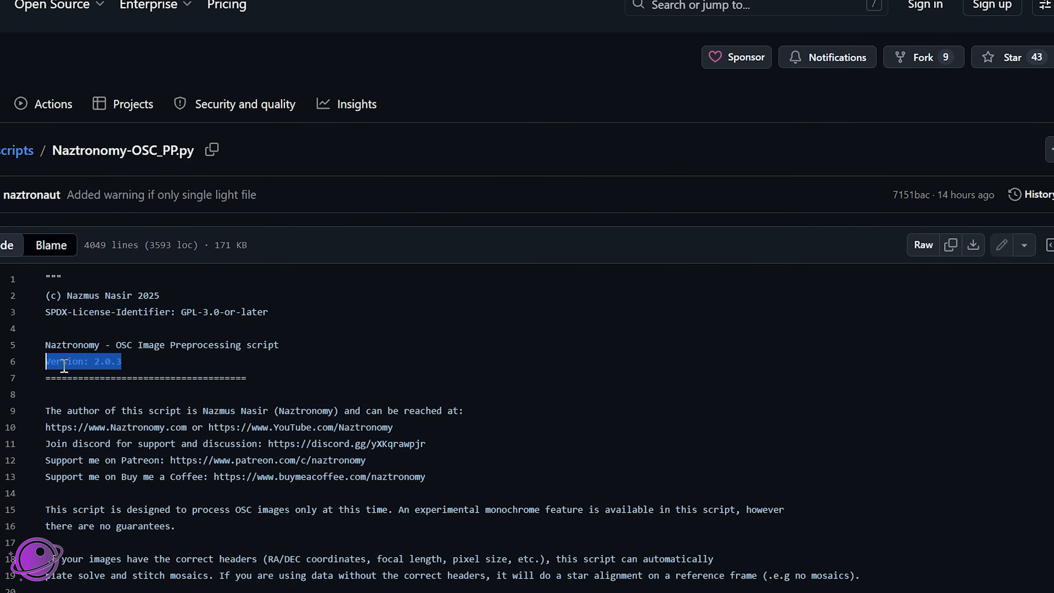
click(185, 362)
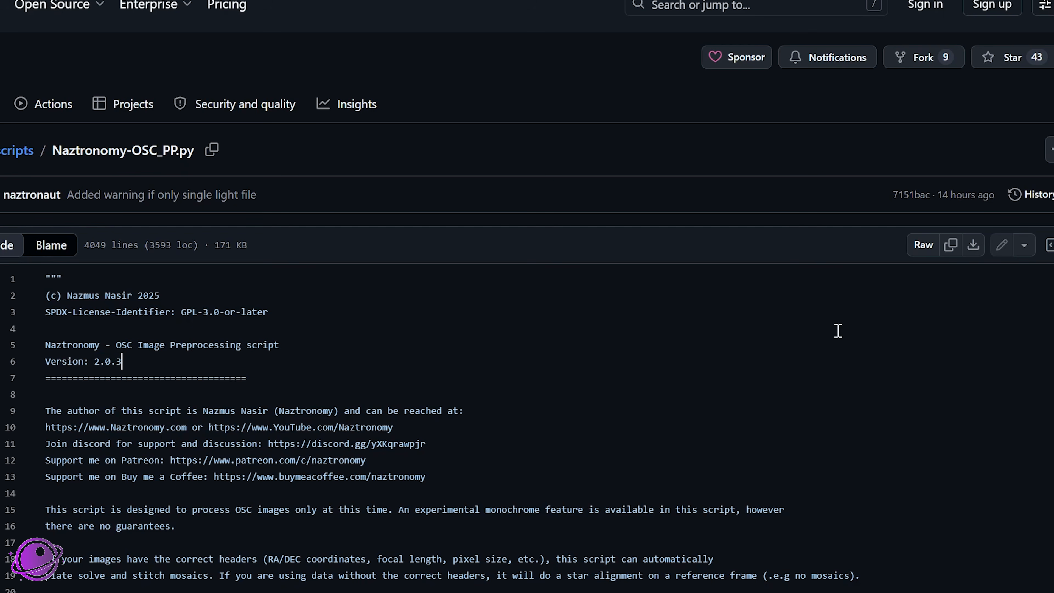
click(969, 250)
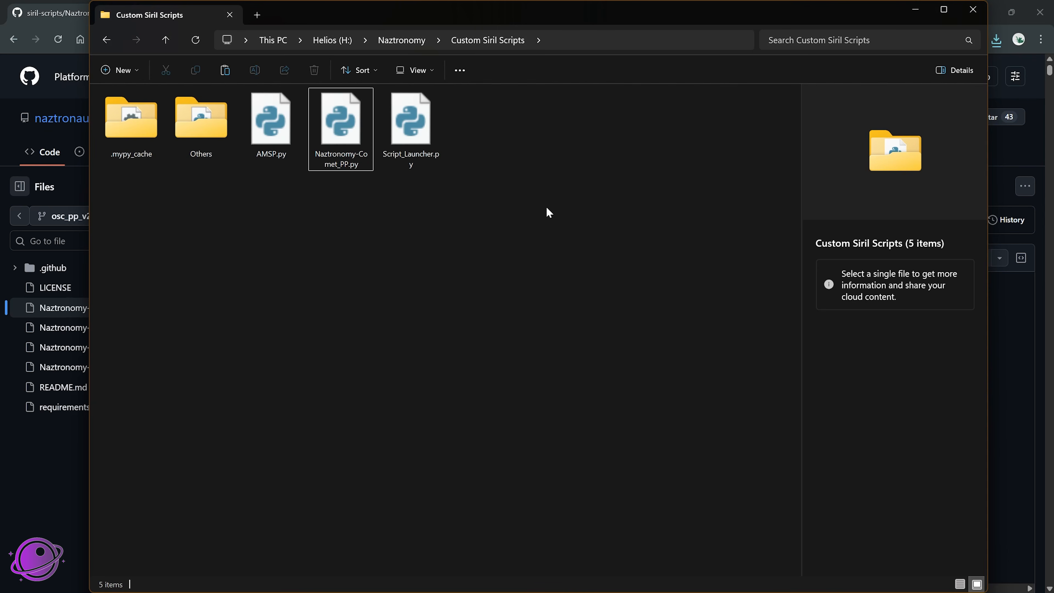
Step: Paste the downloaded Naztronomy-OSC_PP.py into the Custom Siril Scripts folder and select it
click(431, 168)
click(390, 210)
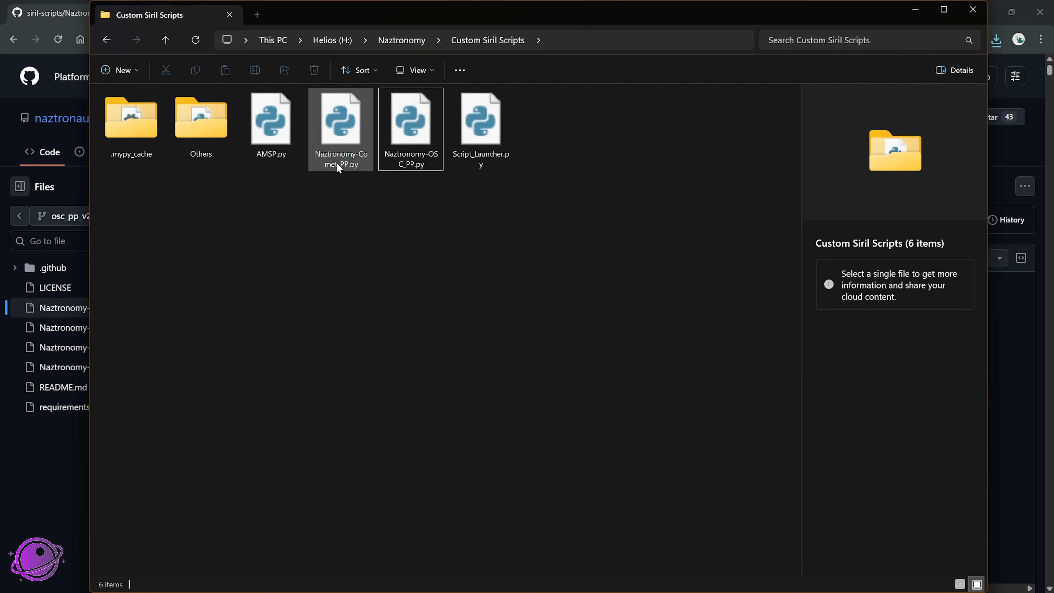
click(427, 165)
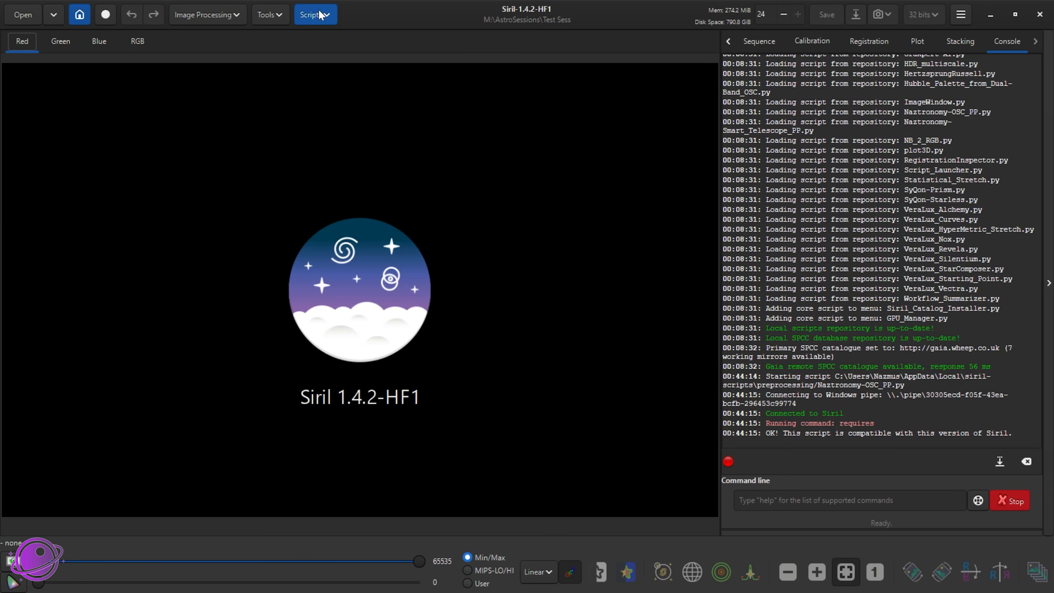
Step: Switch to Siril, refresh the scripts from the storage directories in the script preferences, and close the preferences
click(323, 14)
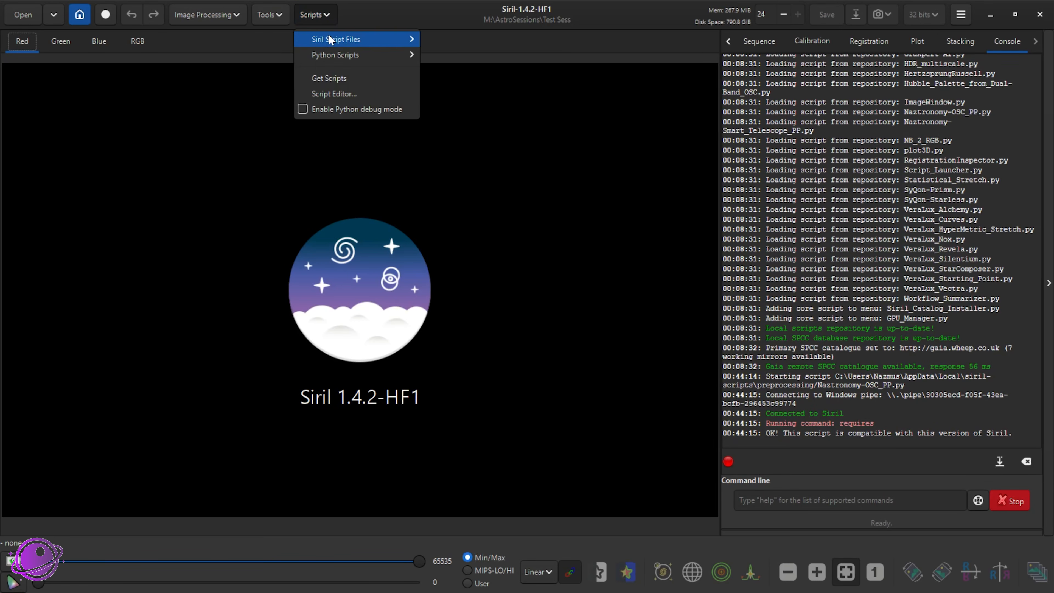
click(329, 78)
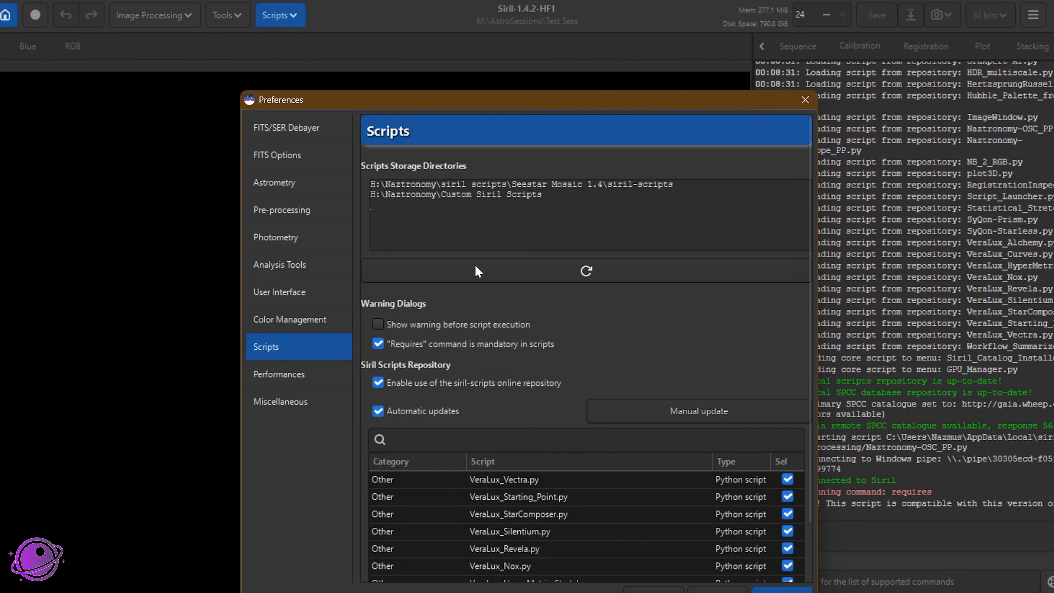
click(586, 272)
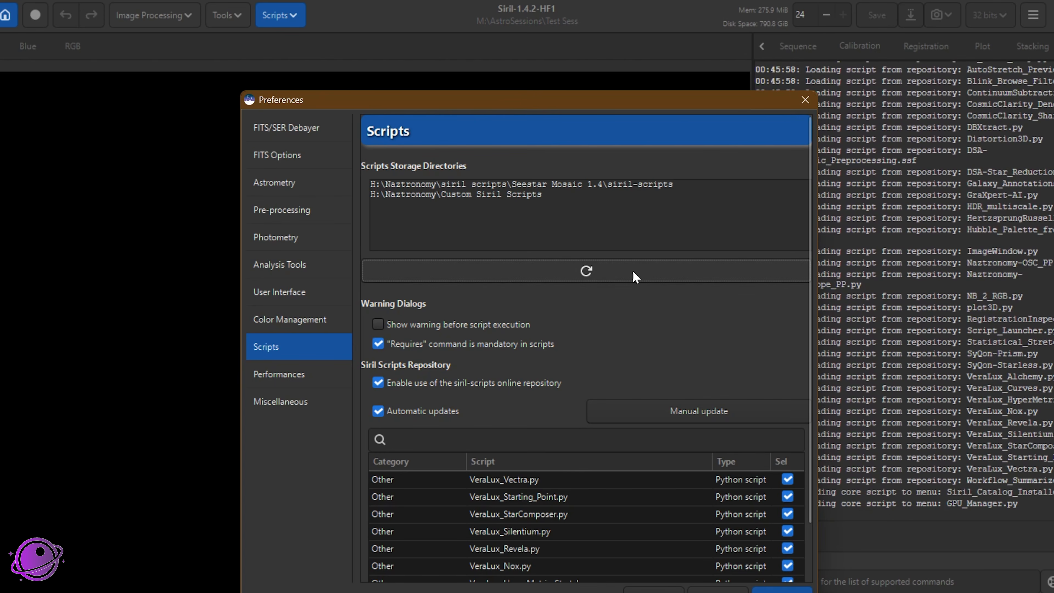
click(805, 99)
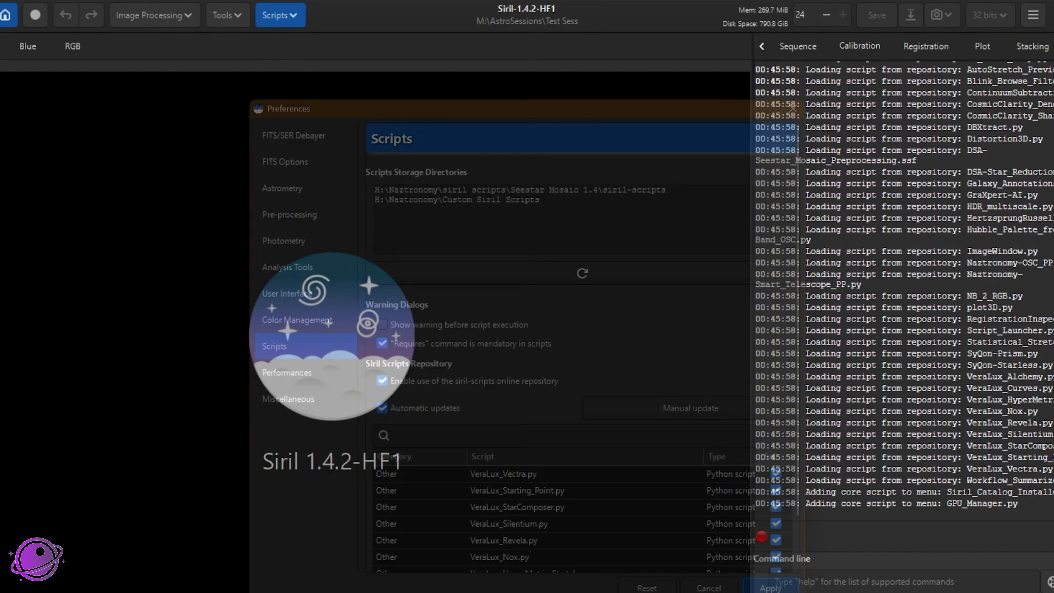
Step: Run the Python script Naztronomy-OSC_PP.py from the Custom Siril Scripts group
click(280, 17)
mouse_move(320, 65)
mouse_move(493, 83)
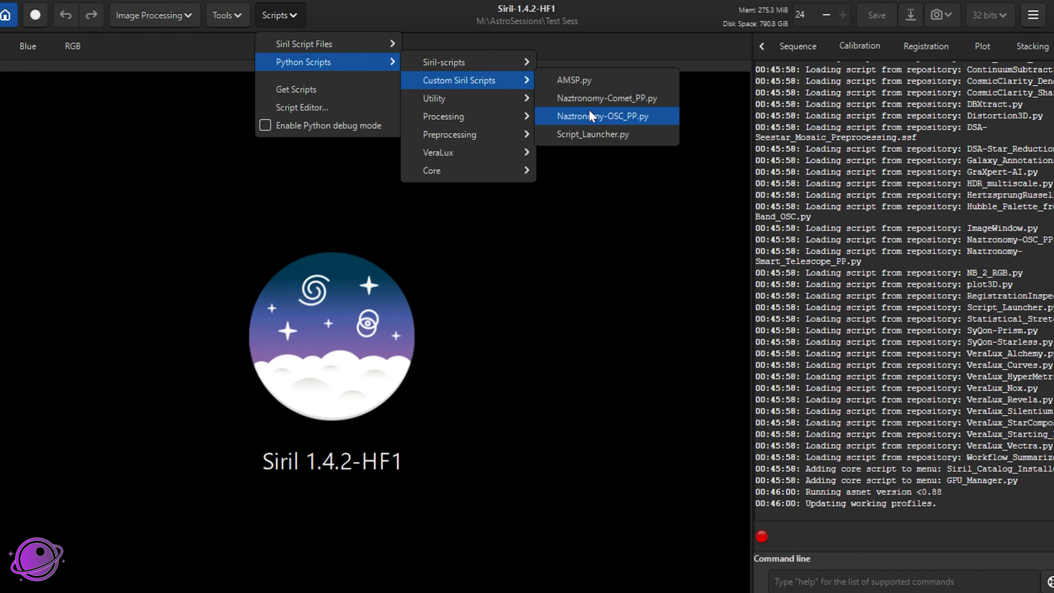
click(608, 120)
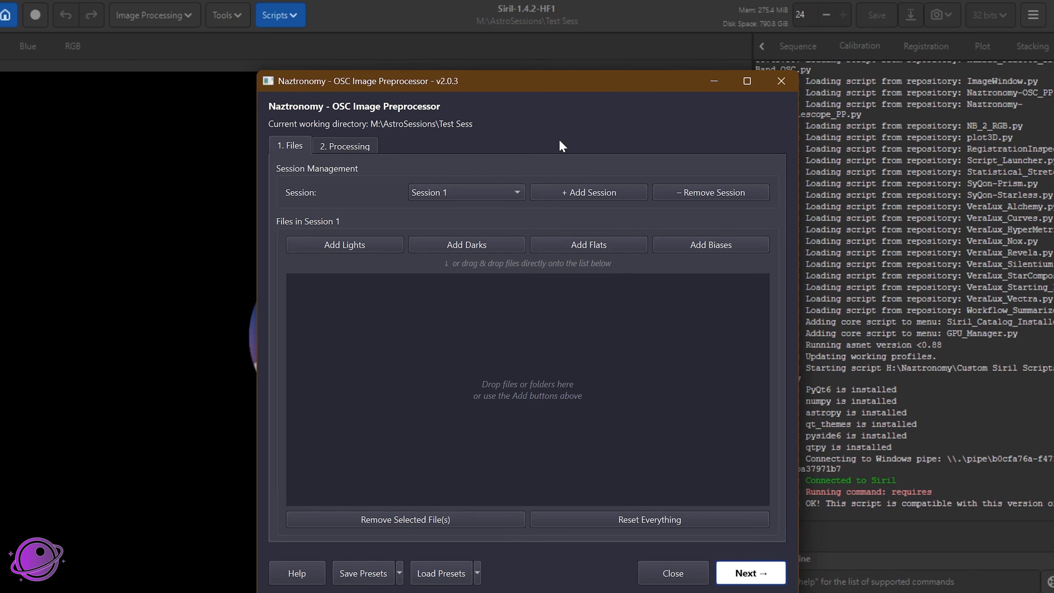
Step: Reposition the OSC Image Preprocessor window and examine its processing options, from preprocessing steps to stacking settings and target mode
drag(533, 87, 339, 33)
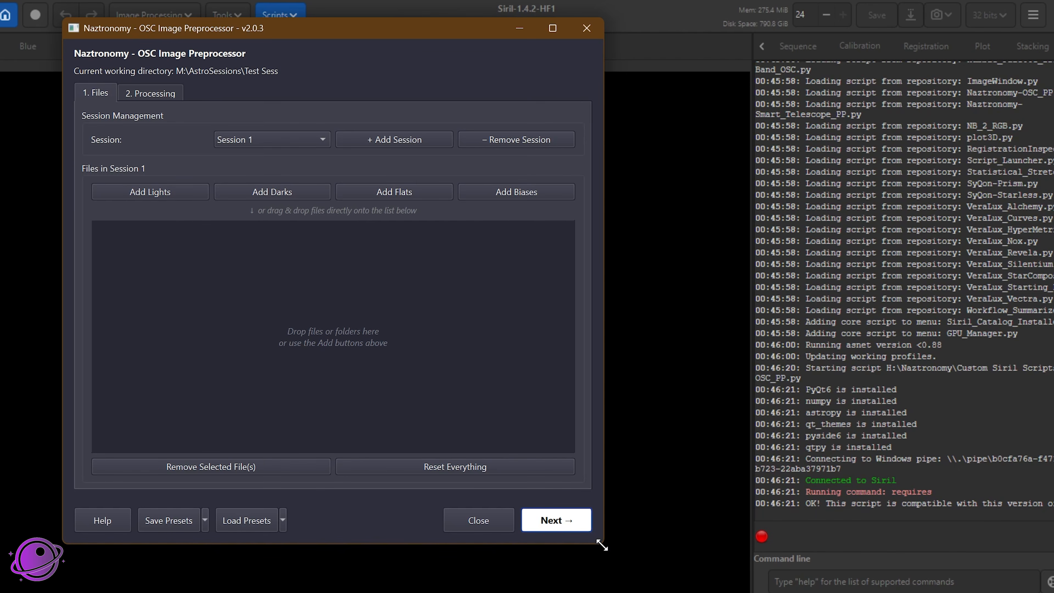
drag(276, 27, 402, 70)
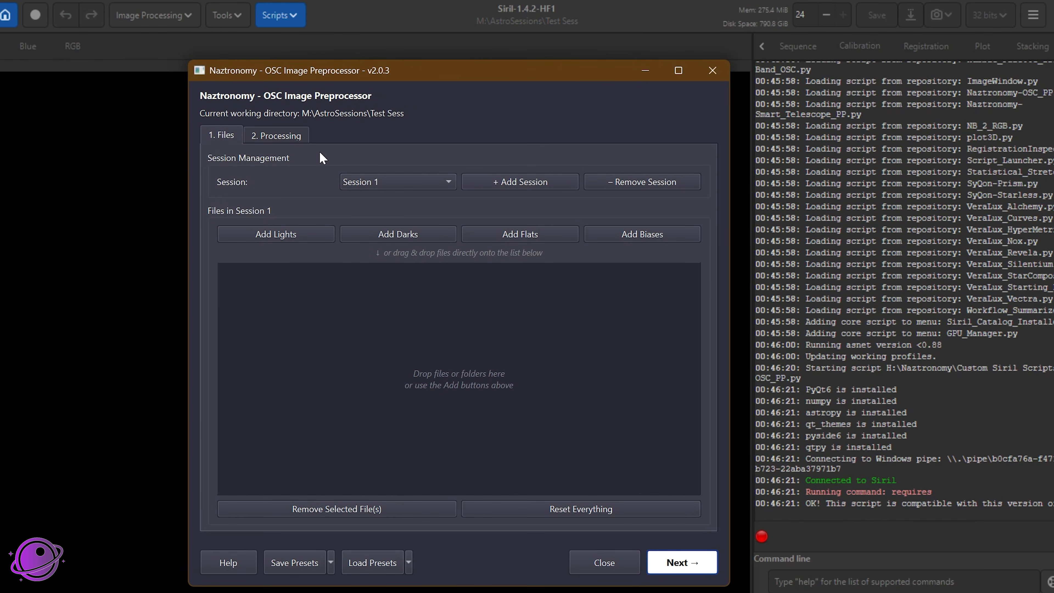
click(289, 133)
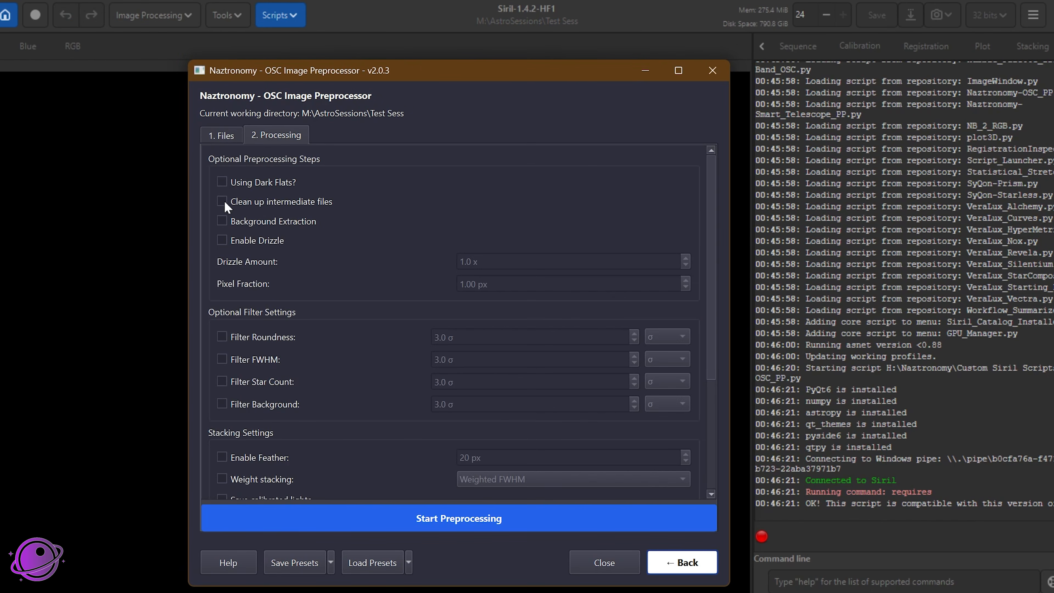
scroll(404, 301, down, 3)
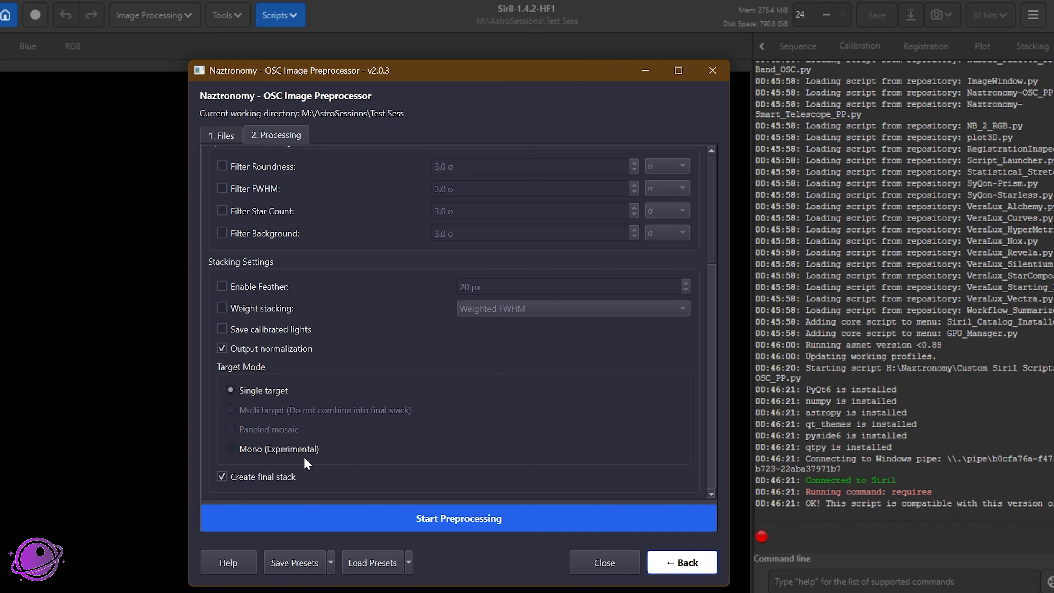
Step: Return to the Files page and examine the session selection and file-adding options for Session 1
scroll(309, 461, up, 3)
scroll(382, 386, up, 1)
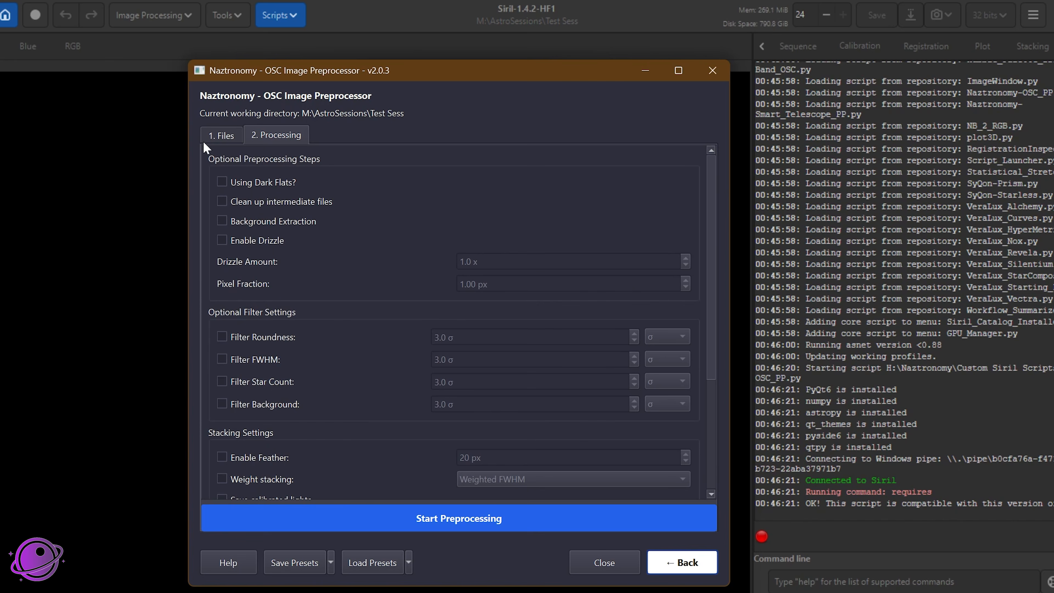
click(222, 135)
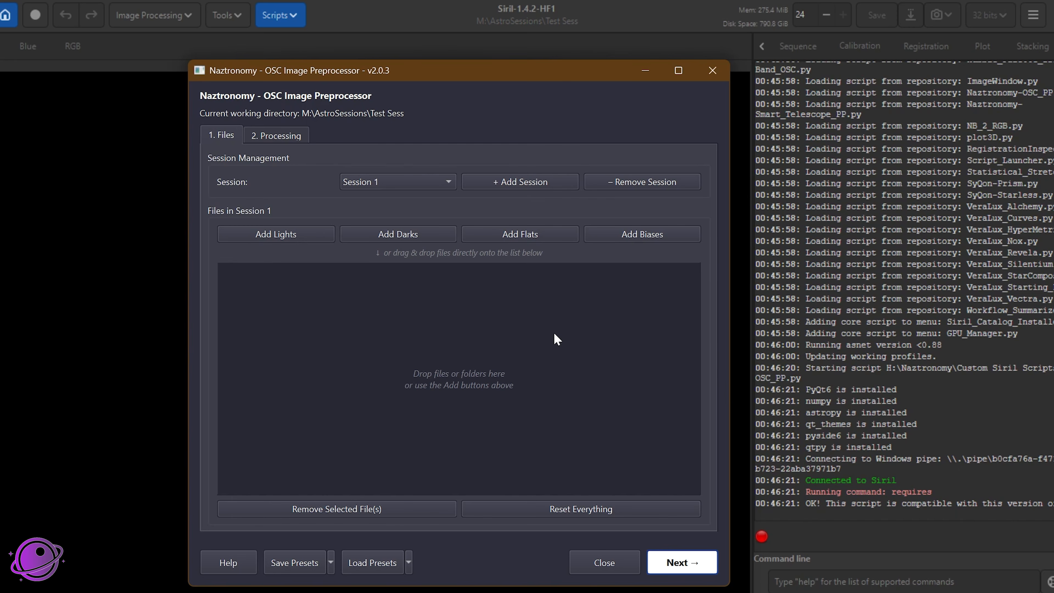
mouse_move(533, 329)
mouse_move(430, 345)
click(408, 182)
click(370, 183)
Step: Switch to File Explorer and select the BIAS, FLAT and LIGHT folders inside the Headphone Nebula folder
key(alt+Tab)
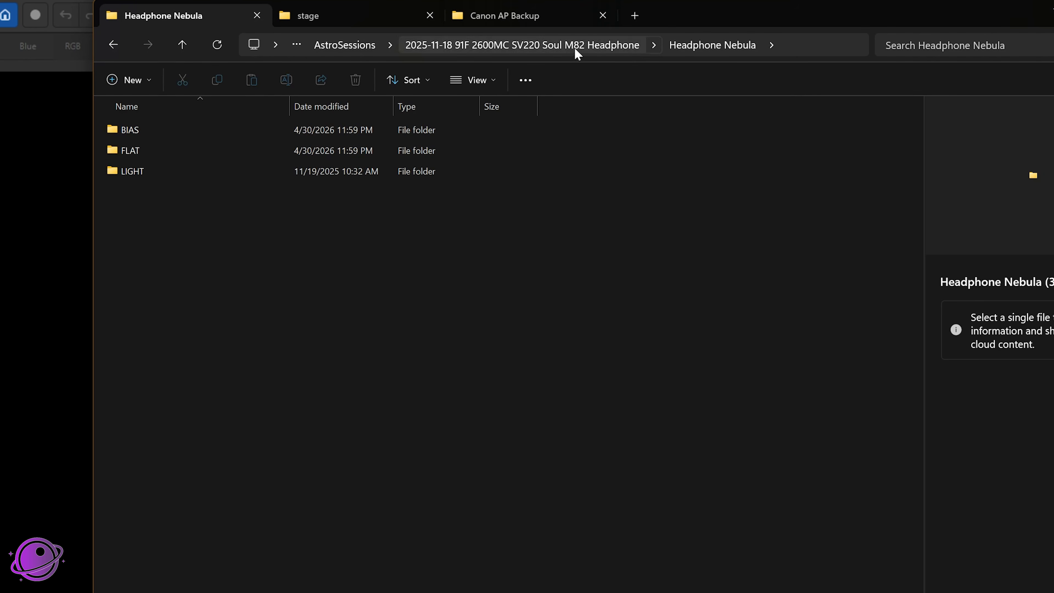
click(545, 46)
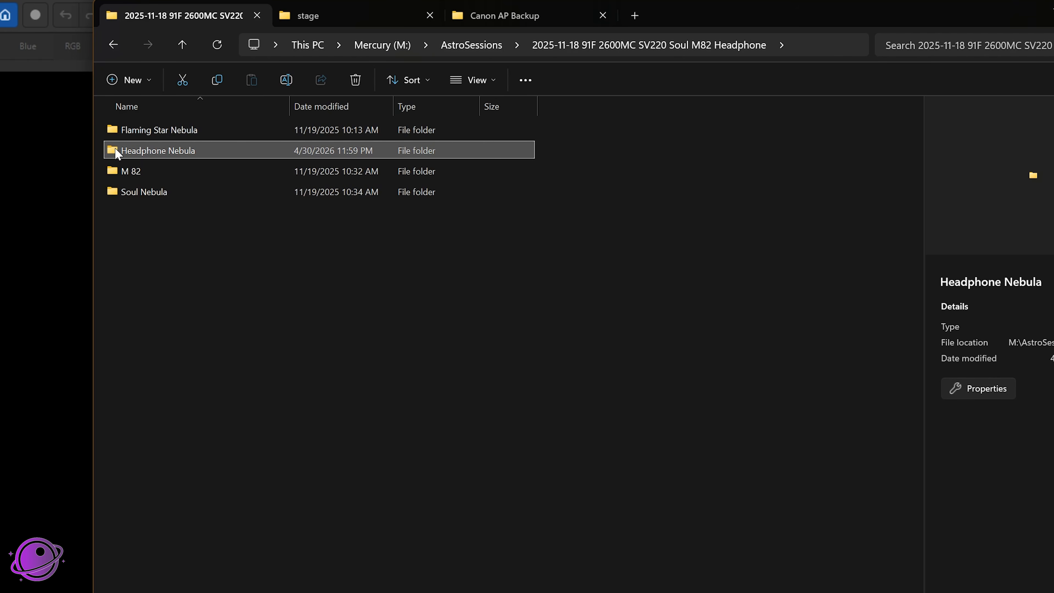
double_click(117, 154)
click(330, 174)
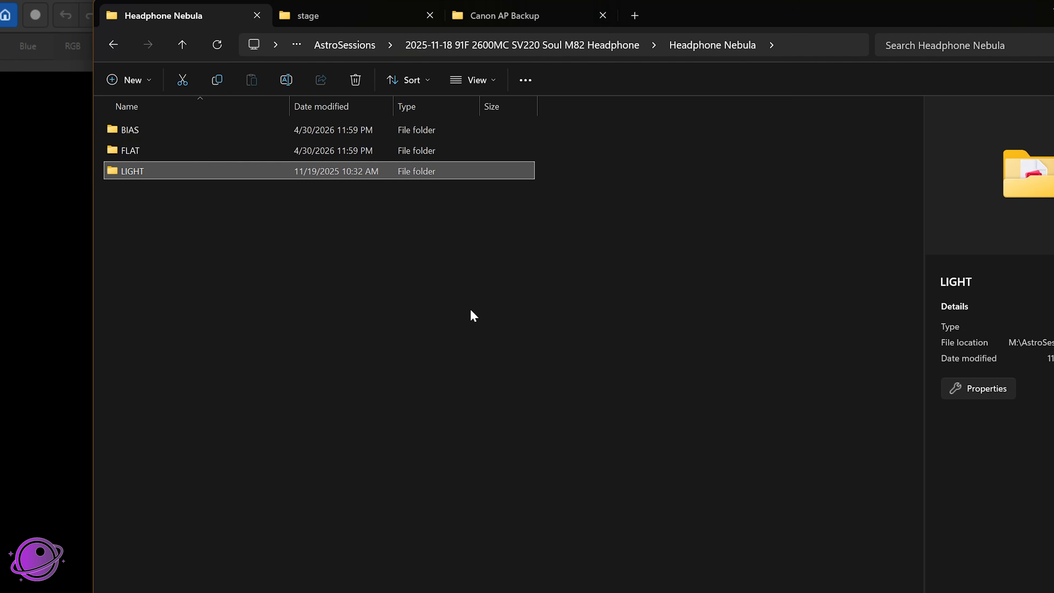
key(alt+Left)
key(alt+Right)
drag(142, 196, 130, 123)
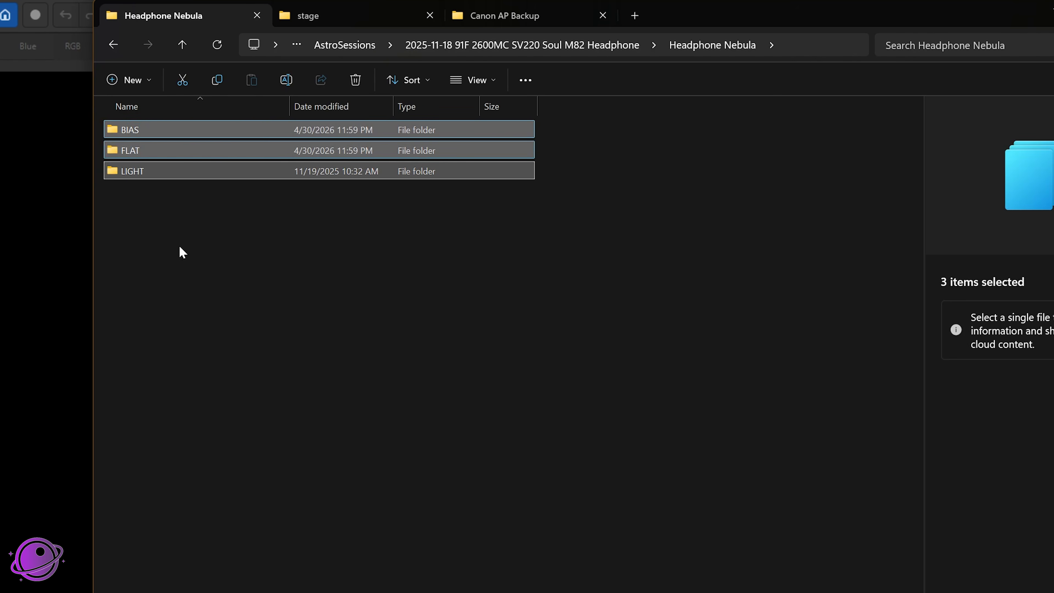
Step: Add the selected BIAS, FLAT and LIGHT folders to Session 1, check the listed files, and reset all sessions
drag(662, 23, 1053, 207)
drag(577, 312, 312, 353)
click(316, 350)
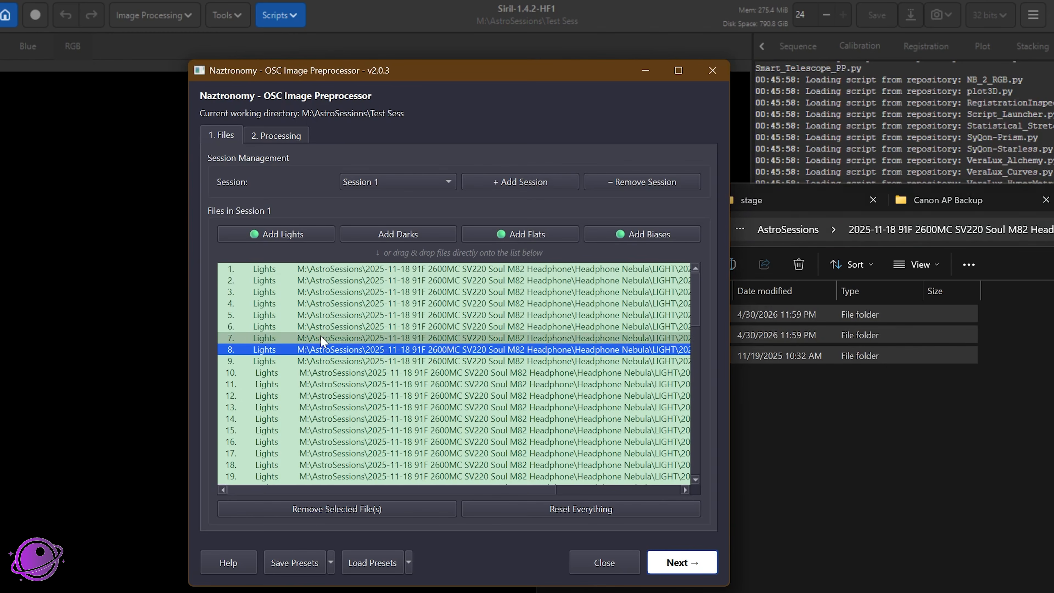
scroll(275, 410, down, 10)
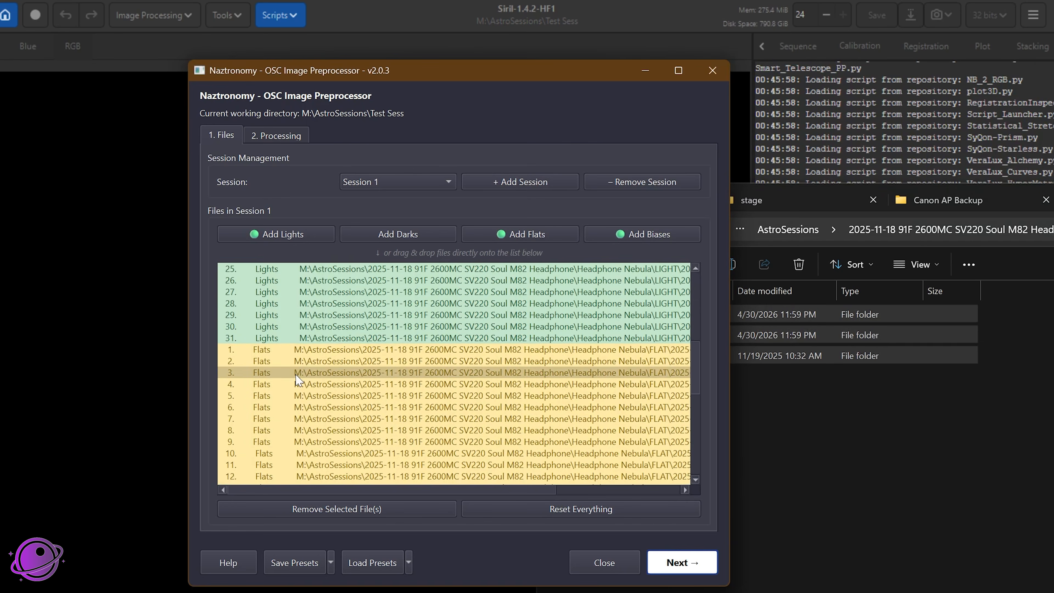
scroll(277, 409, down, 5)
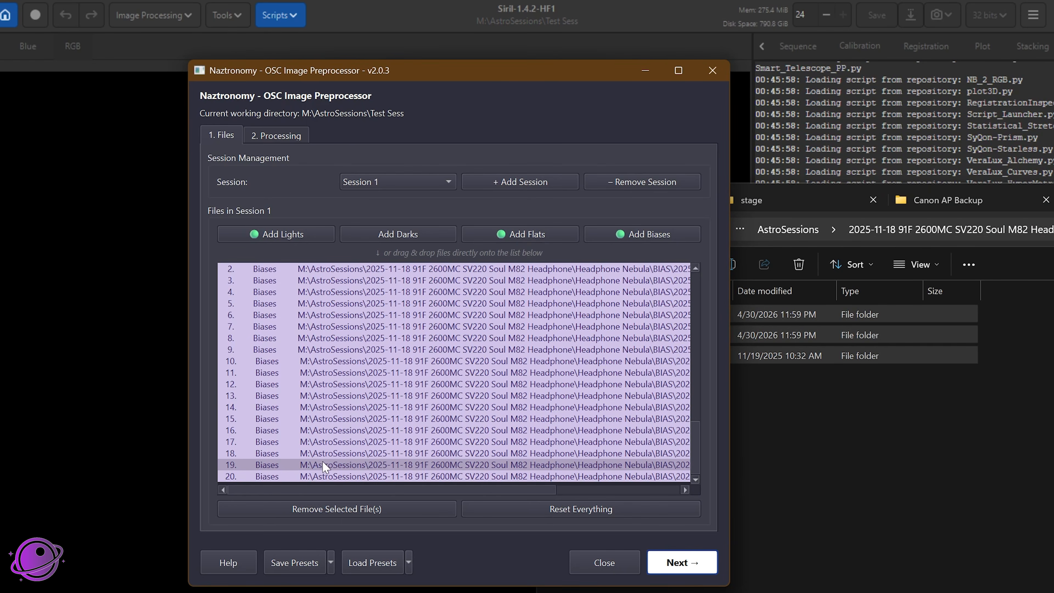
click(596, 516)
click(540, 350)
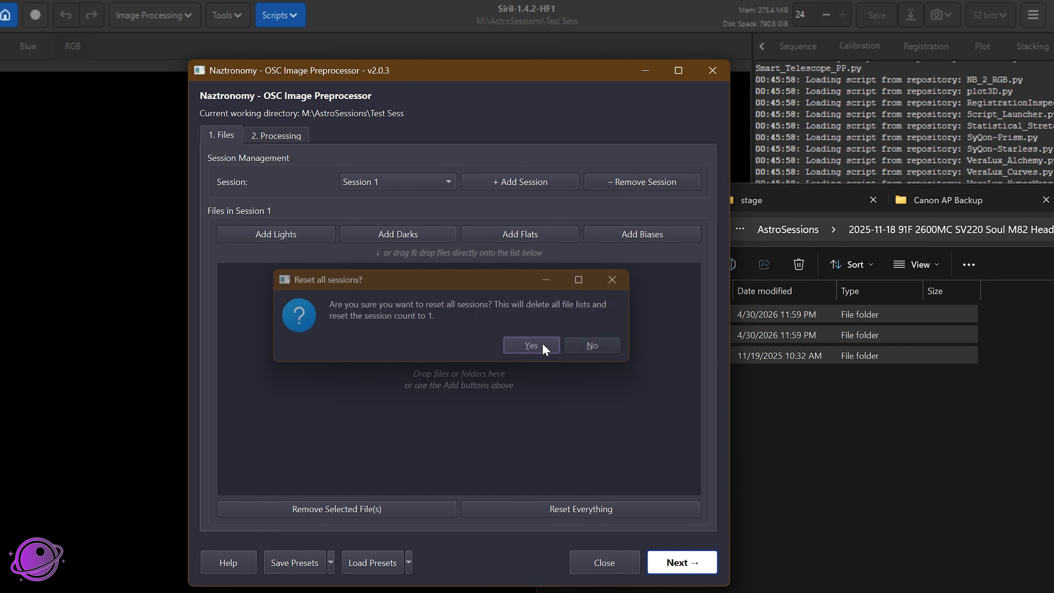
Step: Add the whole Headphone Nebula parent folder to Session 1, check the listed files, and reset all sessions
drag(824, 201, 745, 60)
click(958, 89)
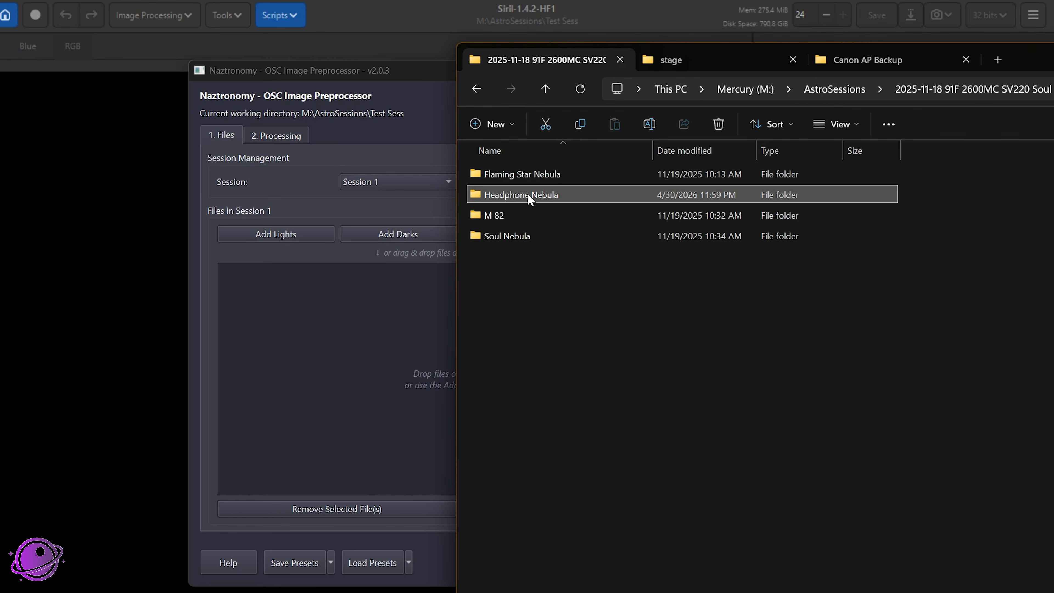
drag(530, 197, 304, 343)
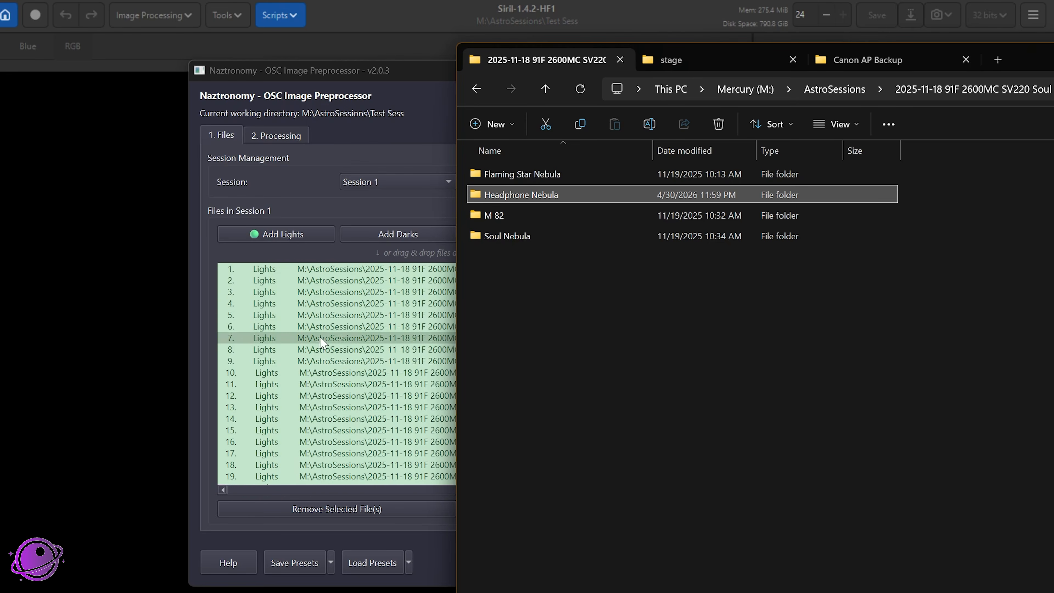
scroll(274, 378, down, 6)
scroll(274, 378, down, 10)
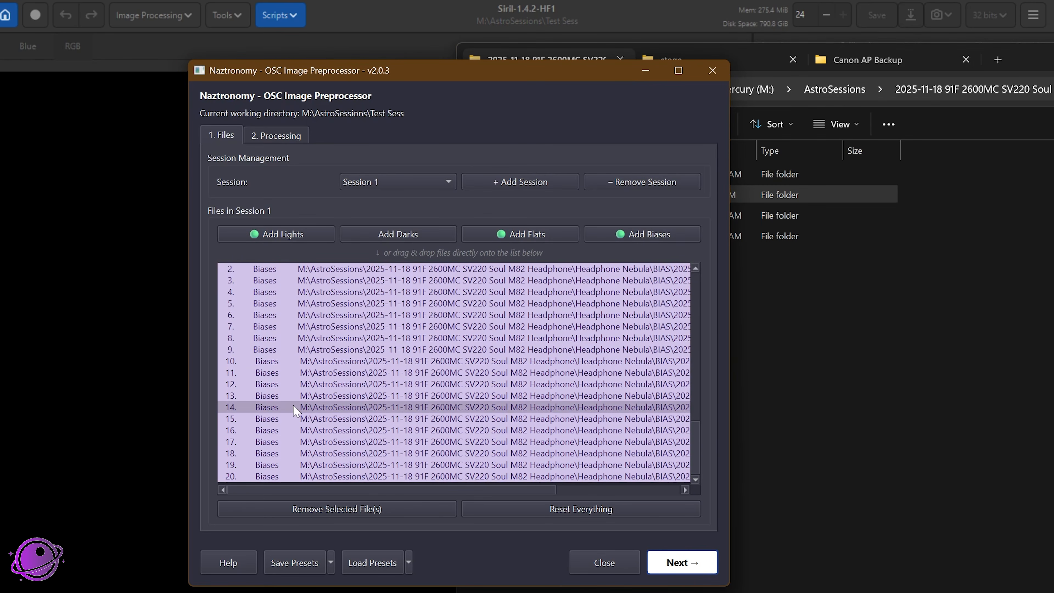
scroll(322, 425, up, 16)
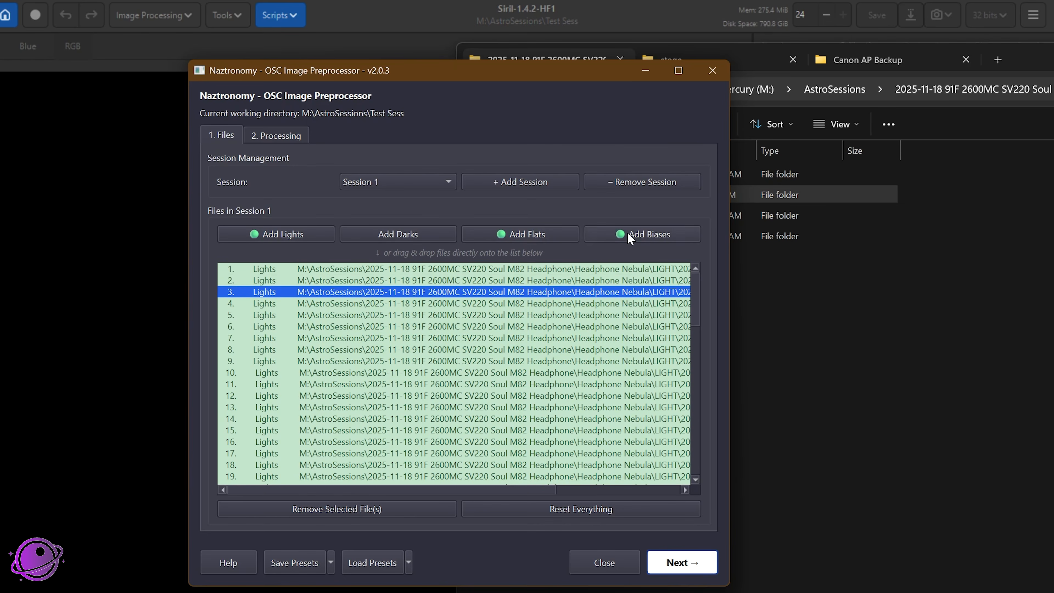
click(573, 504)
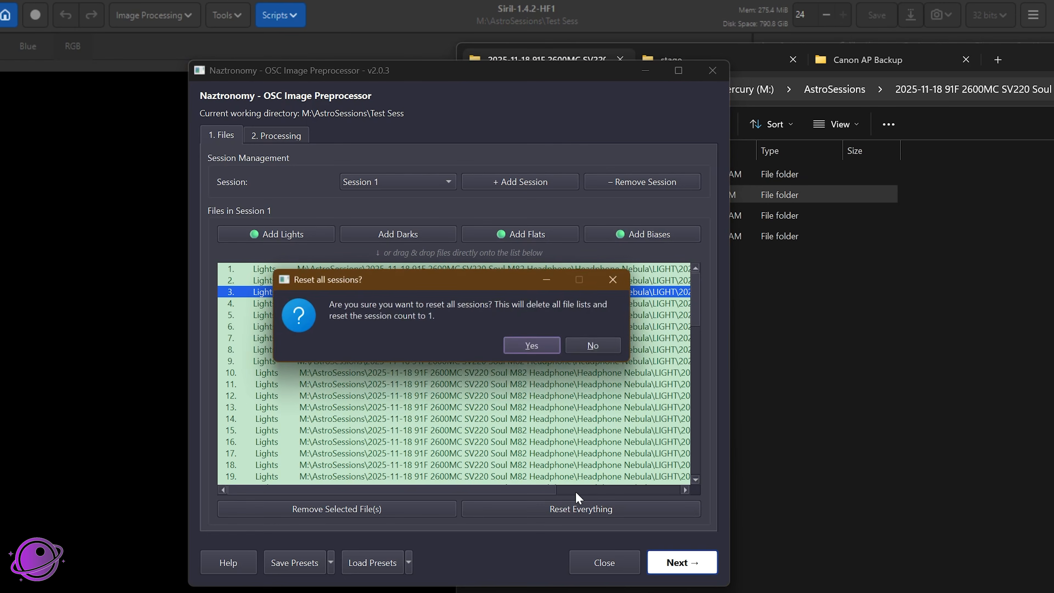
click(533, 345)
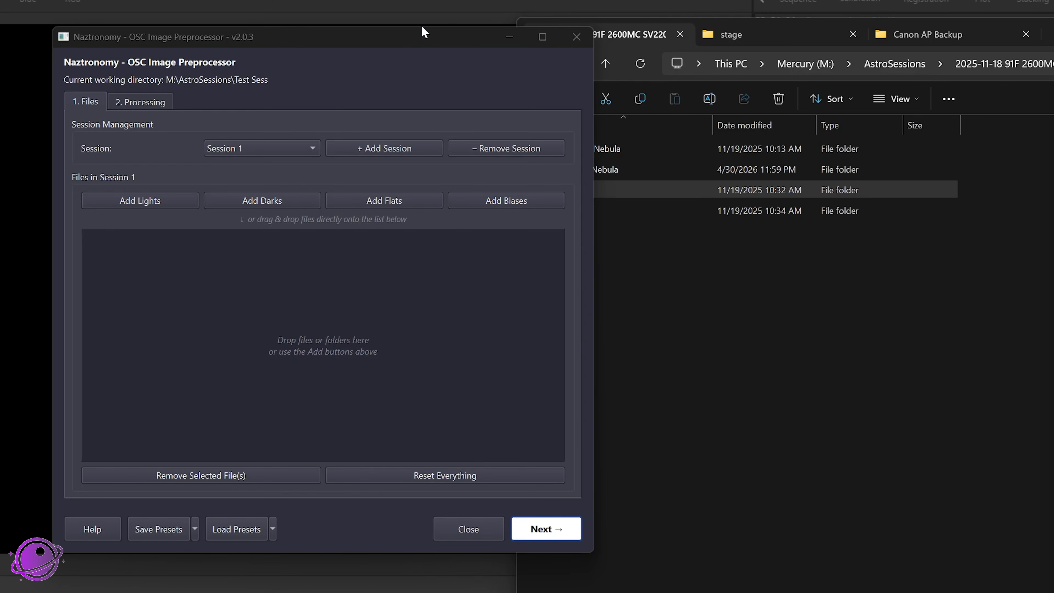
Step: Add the Headphone Nebula and M 82 folders together to the preprocessor and create two sessions from them
mouse_move(420, 31)
mouse_down()
mouse_move(467, 32)
mouse_move(429, 29)
mouse_up()
click(665, 197)
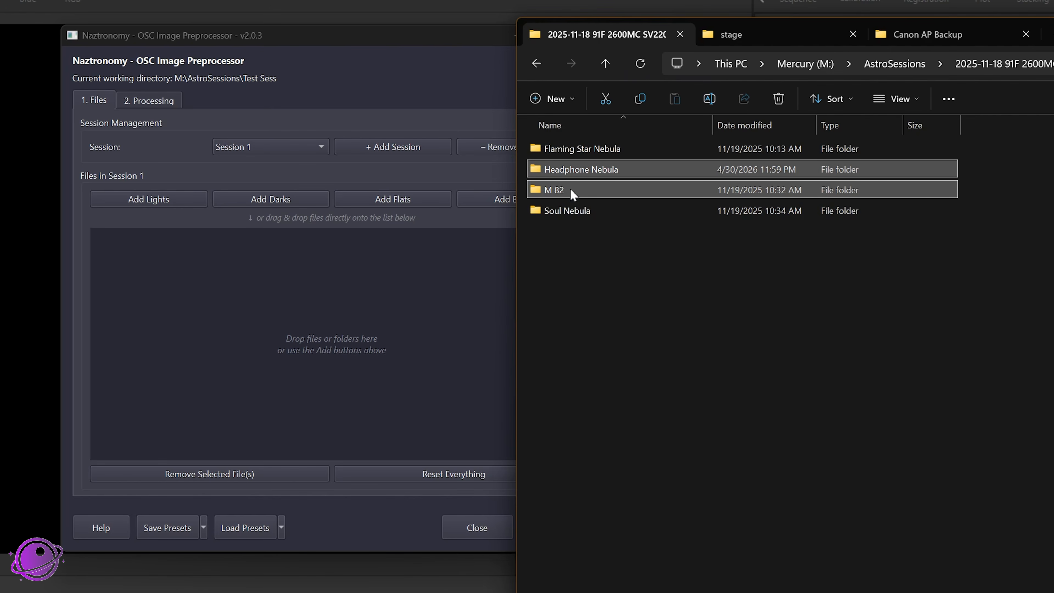
drag(573, 165, 260, 291)
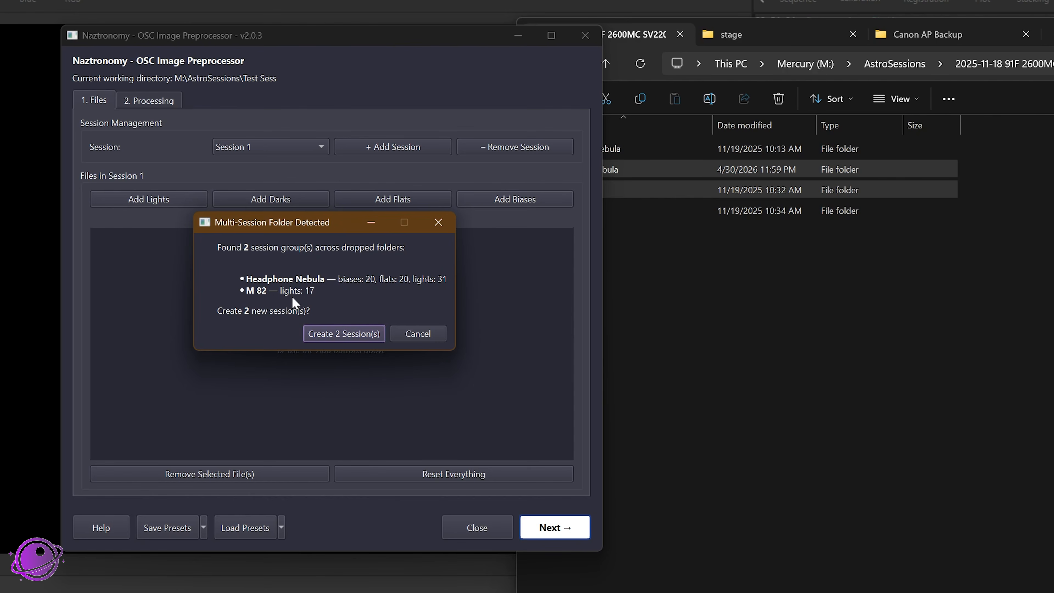
click(353, 335)
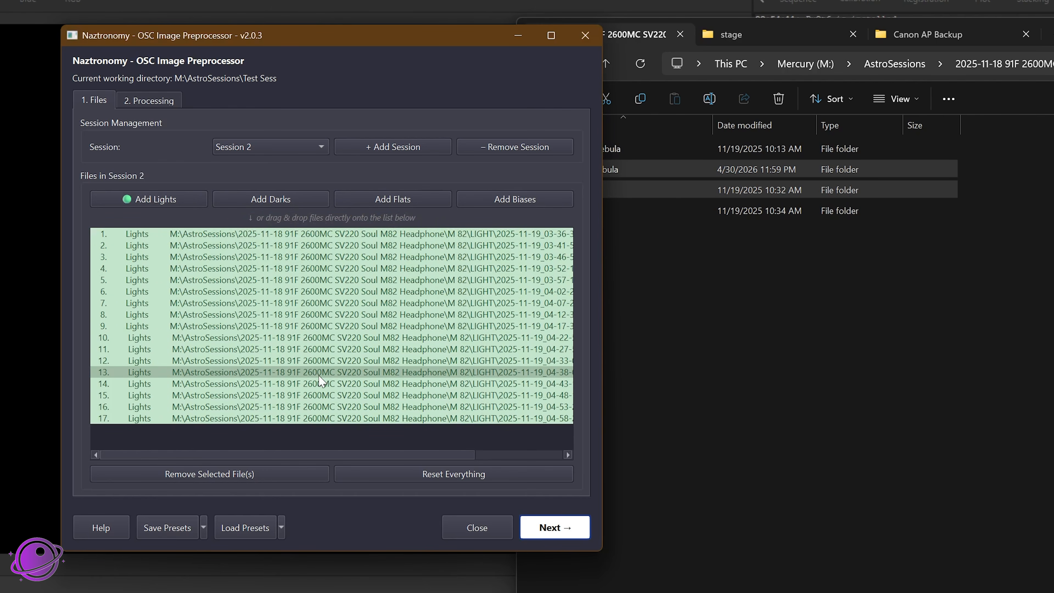
Step: Switch to Session 1 to check its listed lights, flats and biases, and reset all sessions
click(292, 150)
click(290, 144)
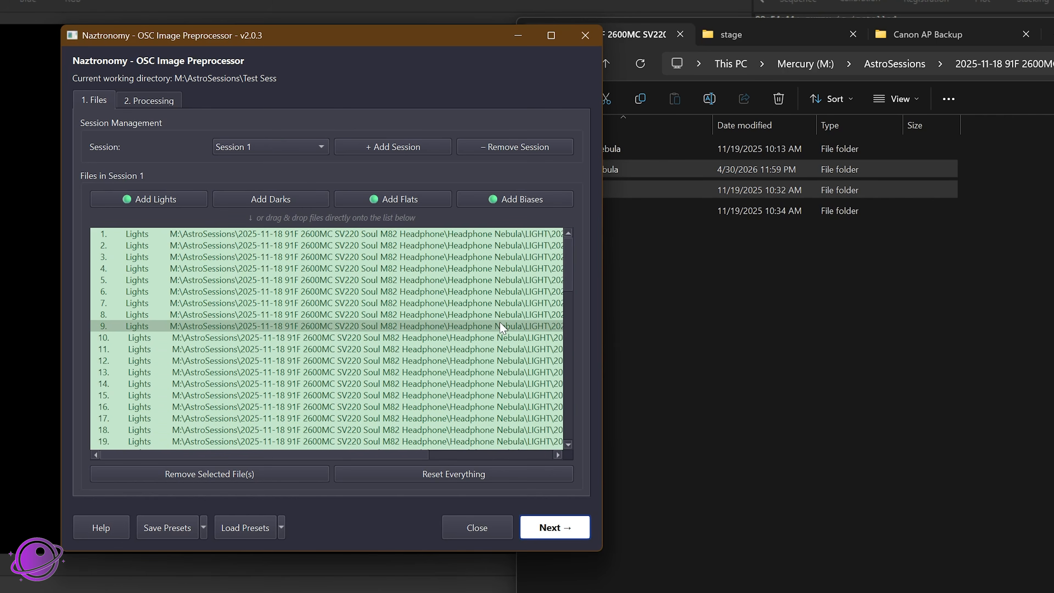
scroll(245, 353, down, 10)
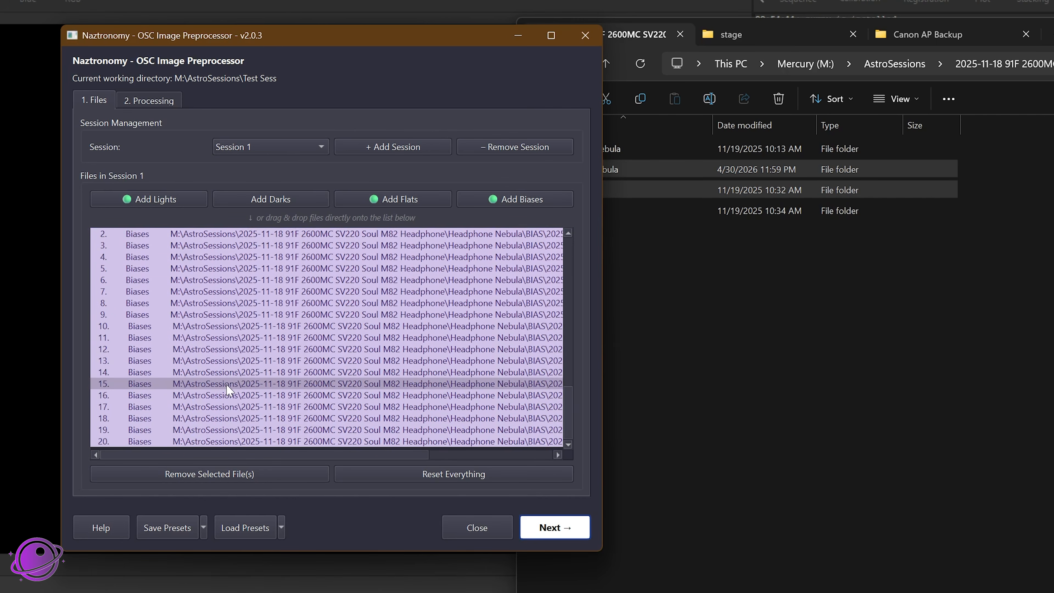
scroll(235, 388, up, 10)
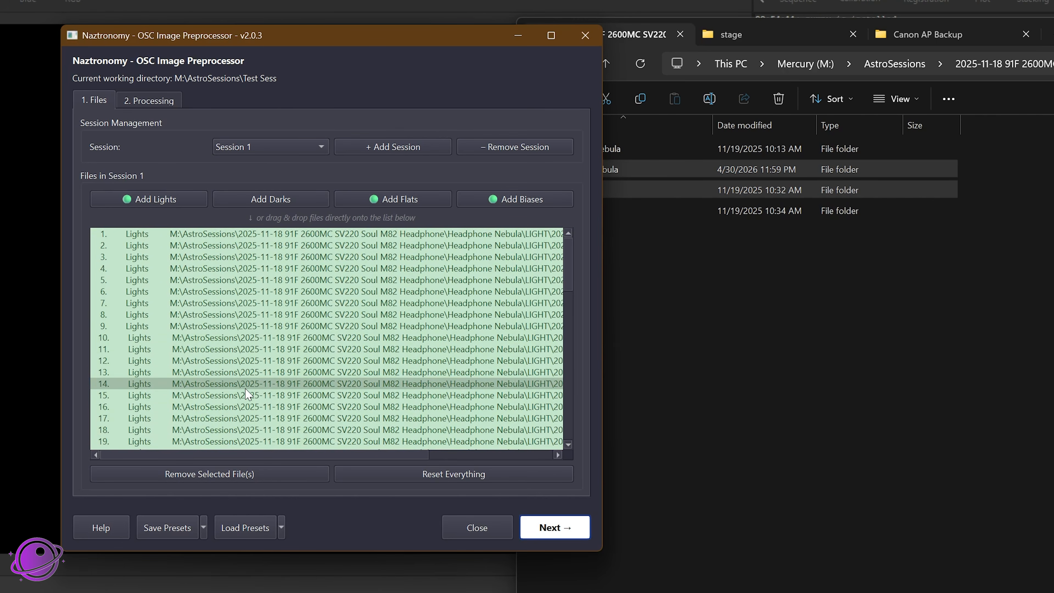
click(482, 471)
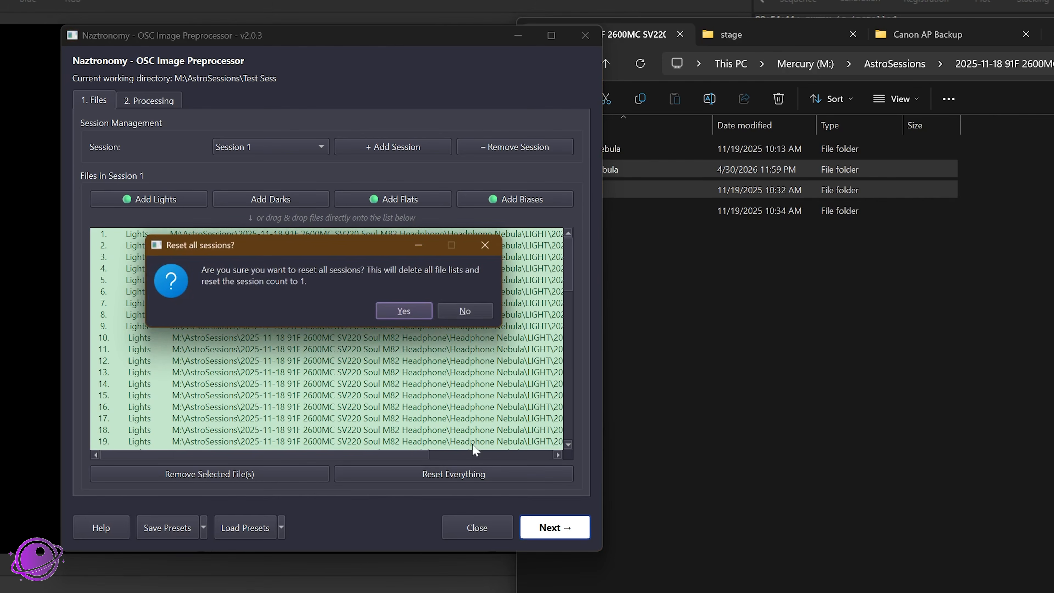
click(412, 304)
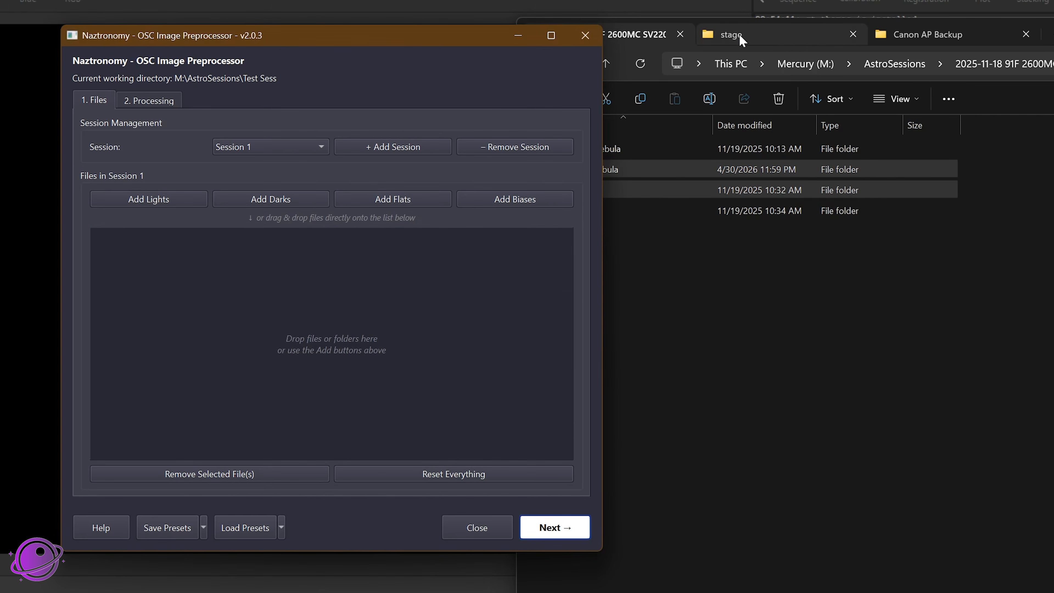
Step: Open the stage folder in File Explorer and look through the Large Magellanic Cloud panel folders, including Panel 1_RGB
click(765, 34)
scroll(630, 330, down, 3)
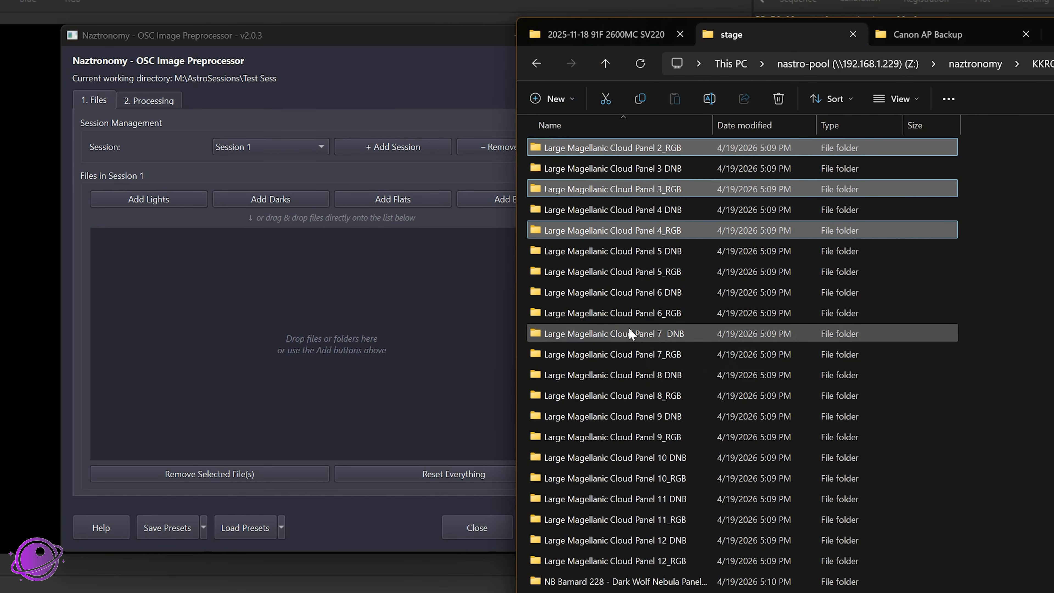
scroll(665, 222, up, 2)
scroll(637, 235, down, 1)
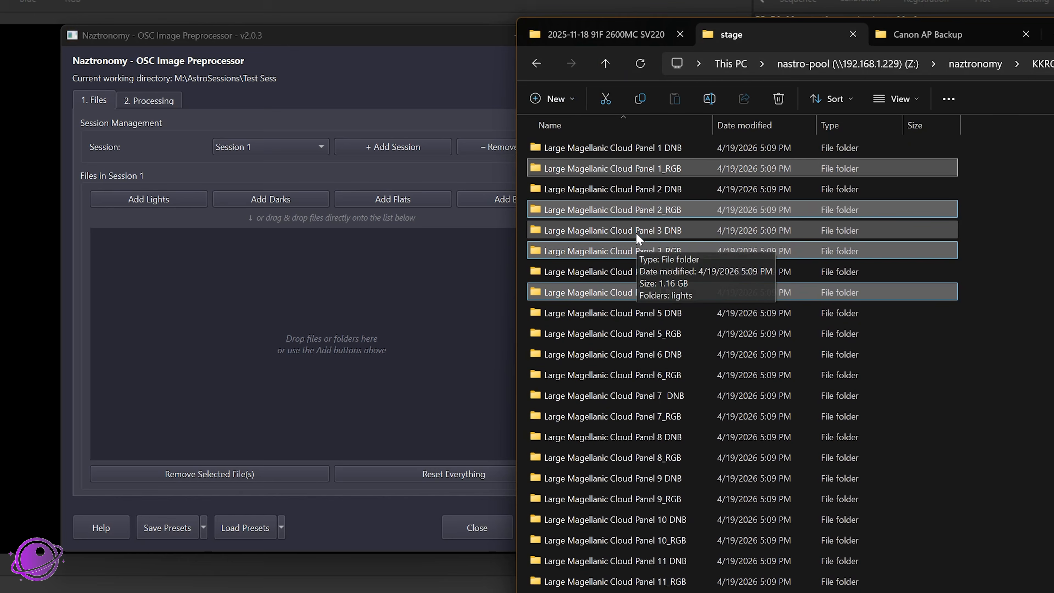
click(620, 165)
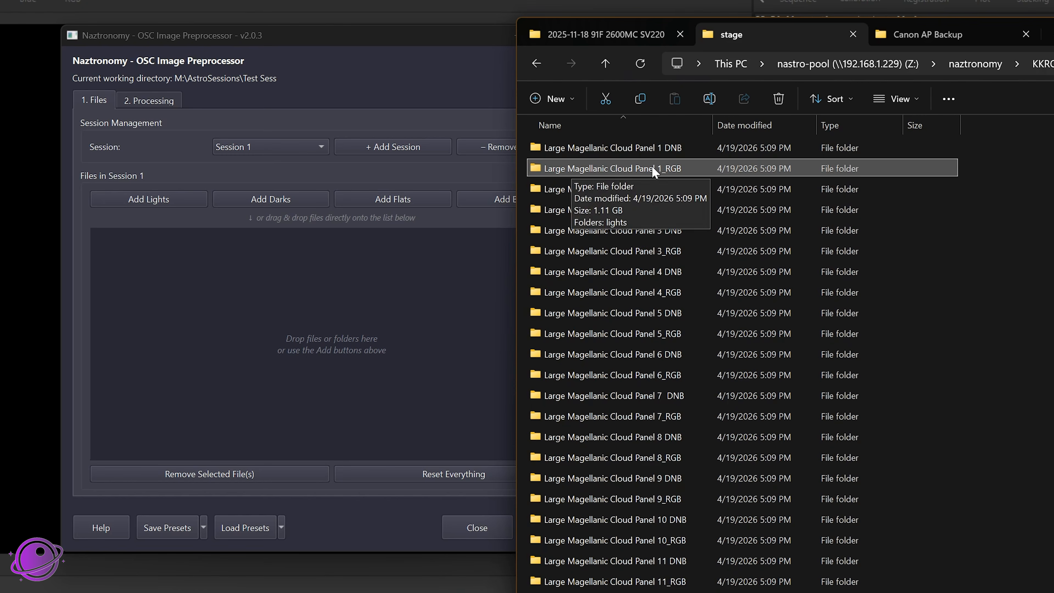
double_click(652, 166)
key(alt+Left)
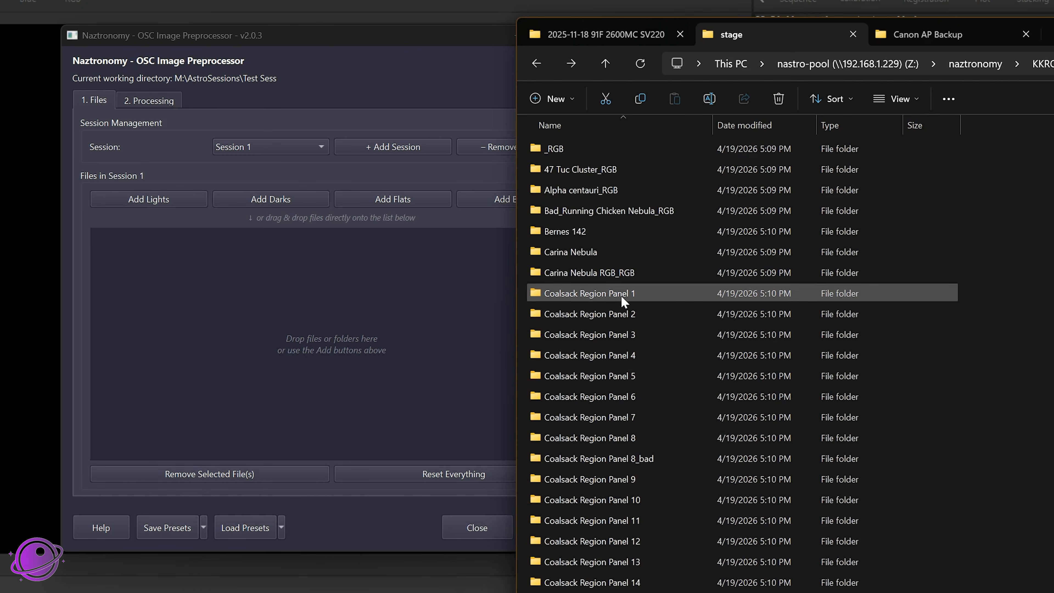
scroll(622, 297, down, 8)
scroll(666, 207, up, 2)
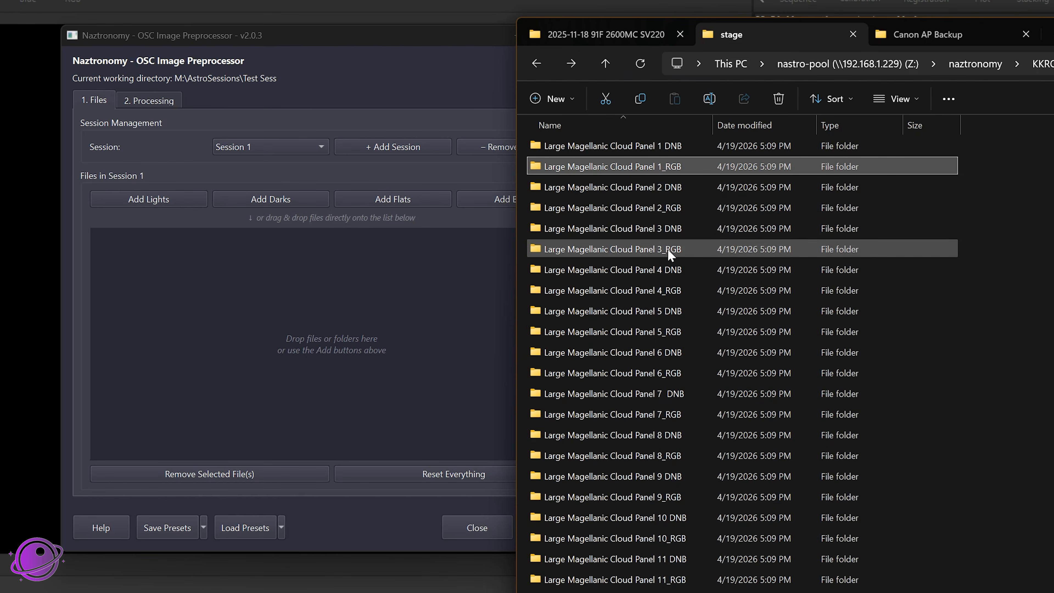
Step: Open the lights folder of Large Magellanic Cloud Panel 4_RGB and look over its night folders, including night_20260314
double_click(658, 292)
double_click(576, 158)
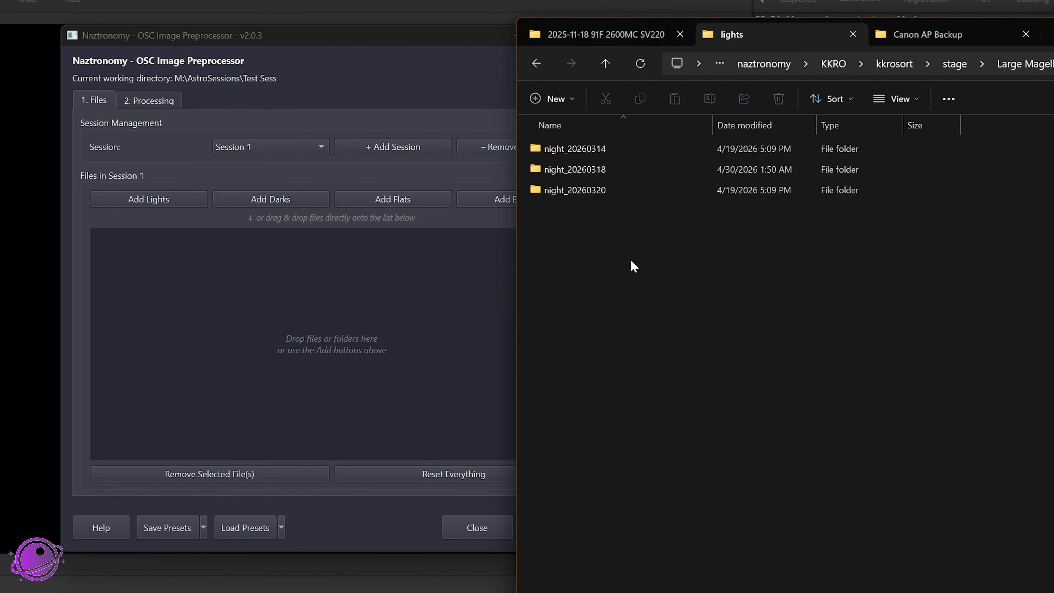
drag(580, 215, 568, 157)
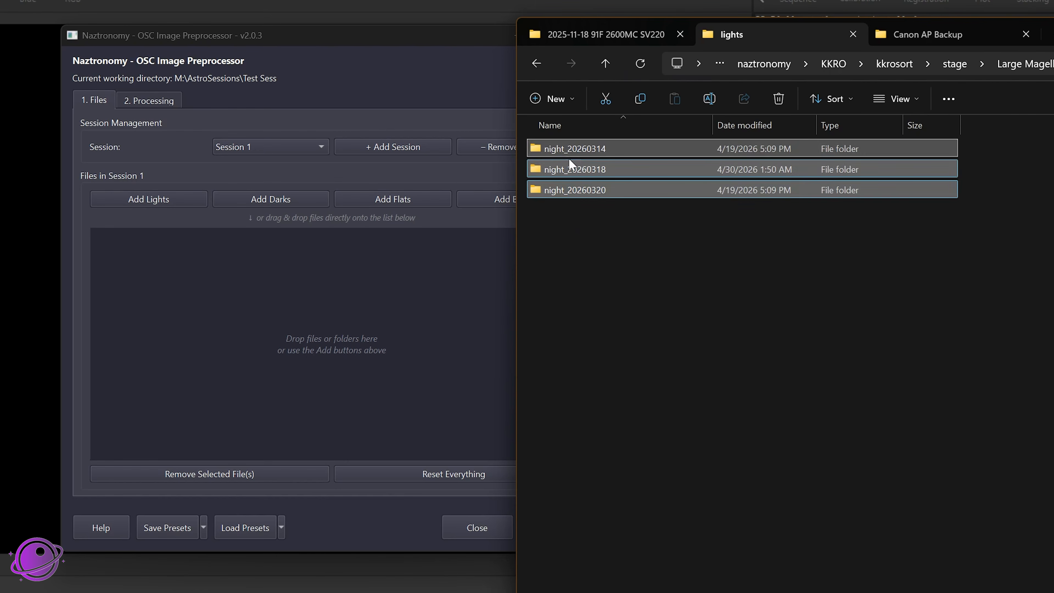
click(583, 216)
double_click(574, 150)
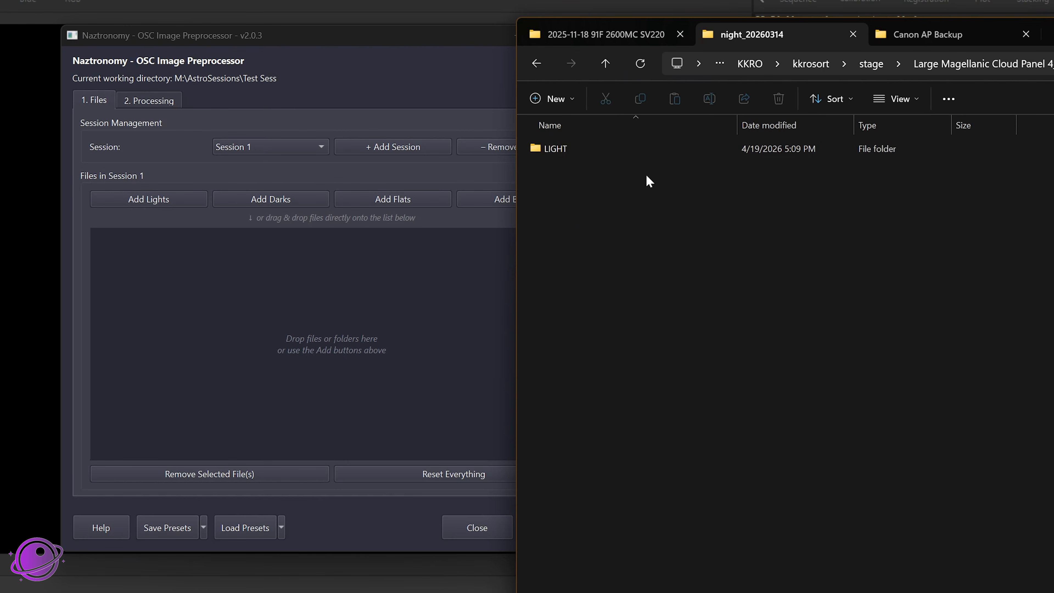
key(alt+Left)
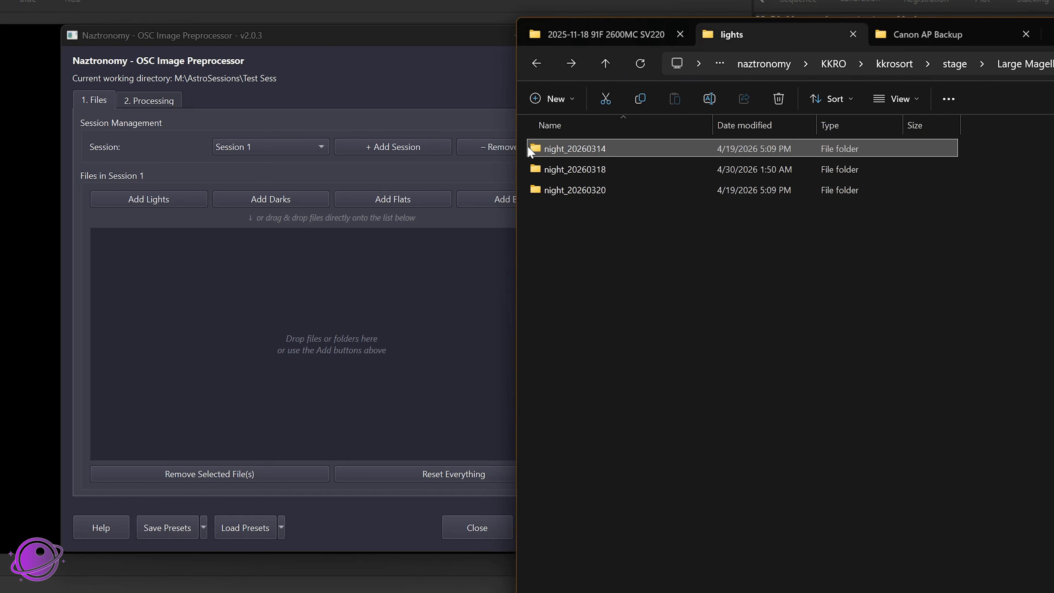
Step: Look inside the LIGHT folder of night_20260314, and find the FLAT folder within night_20260318
double_click(592, 150)
double_click(641, 149)
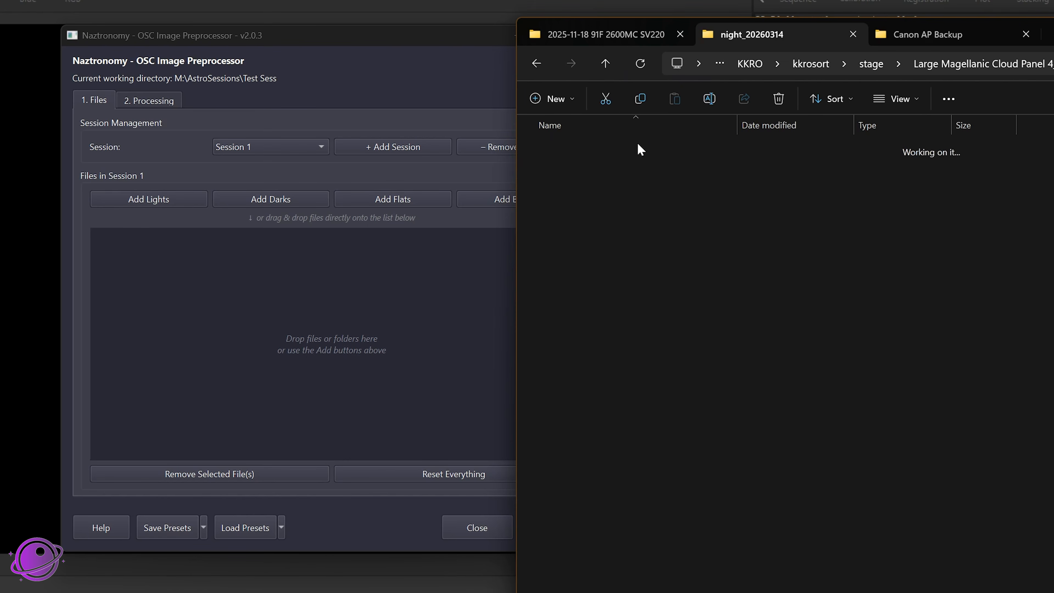
key(alt+Up)
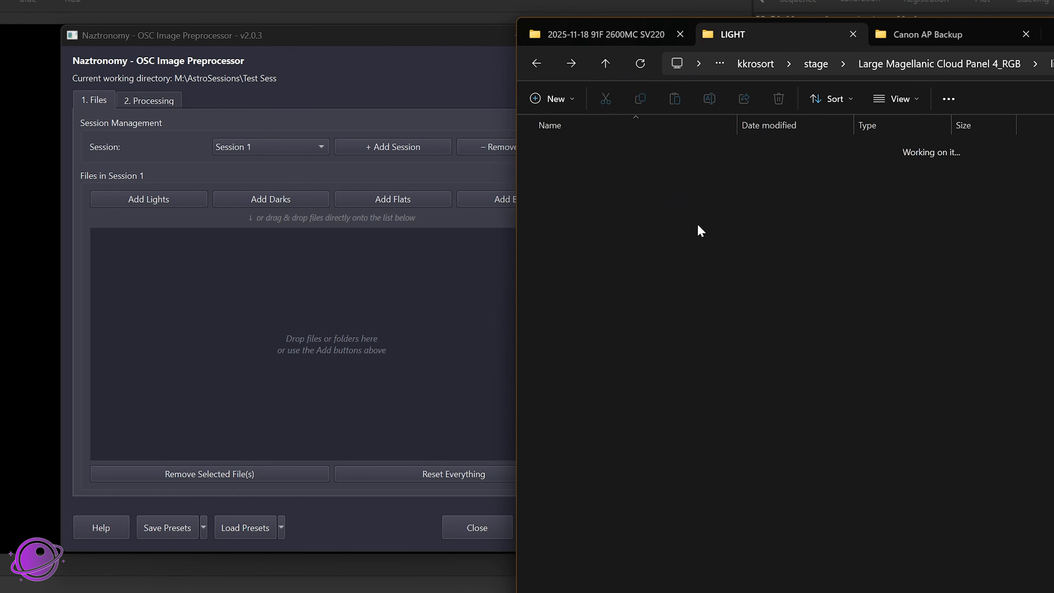
key(alt+Up)
double_click(577, 172)
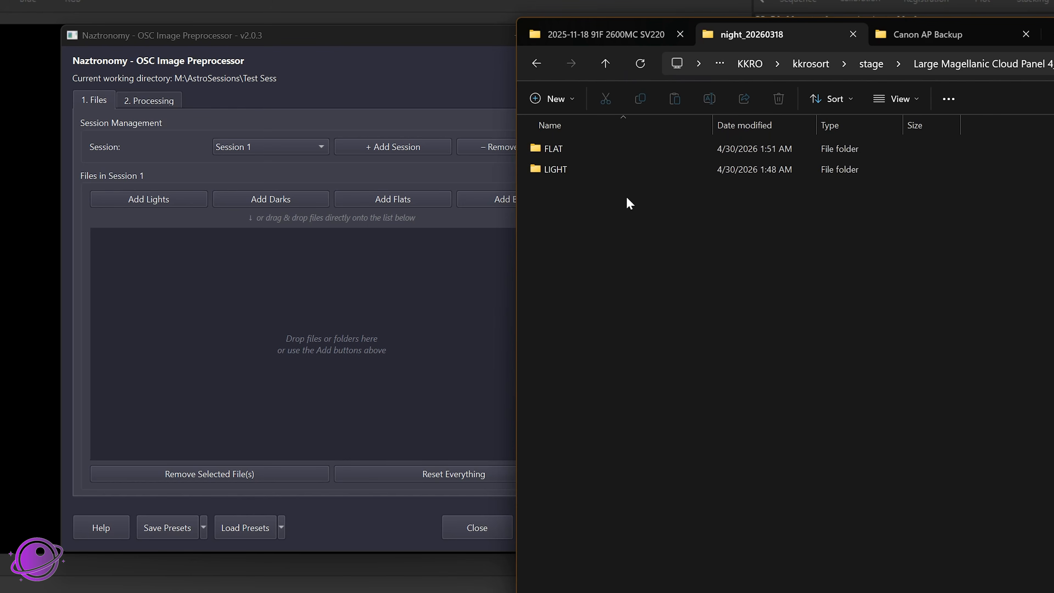
click(579, 150)
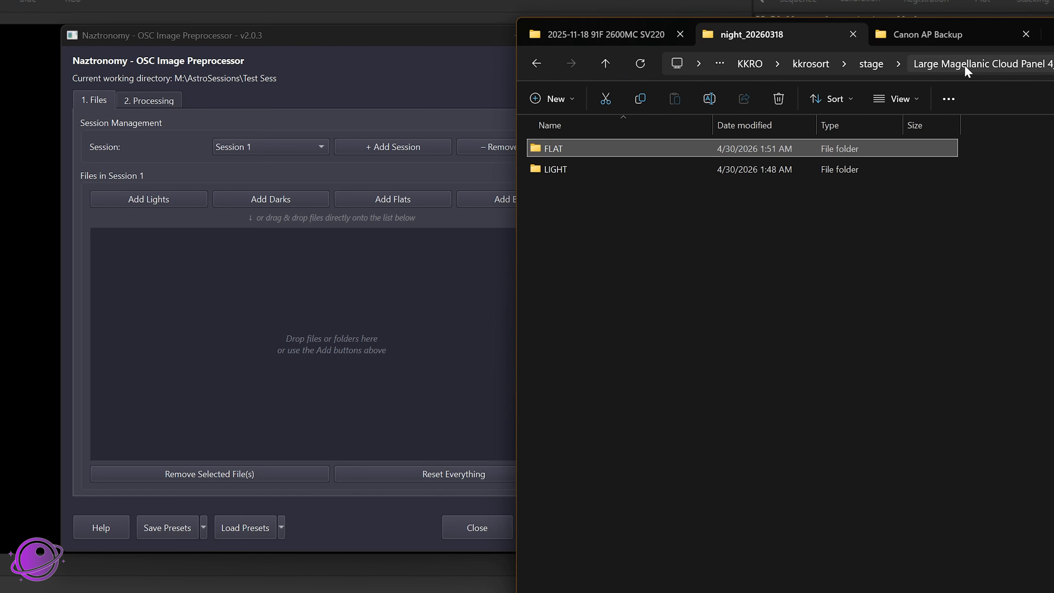
Step: Add the Large Magellanic Cloud Panel 1_RGB, 2_RGB, 3_RGB and 4_RGB folders together to the preprocessor and create 13 sessions from them
click(871, 64)
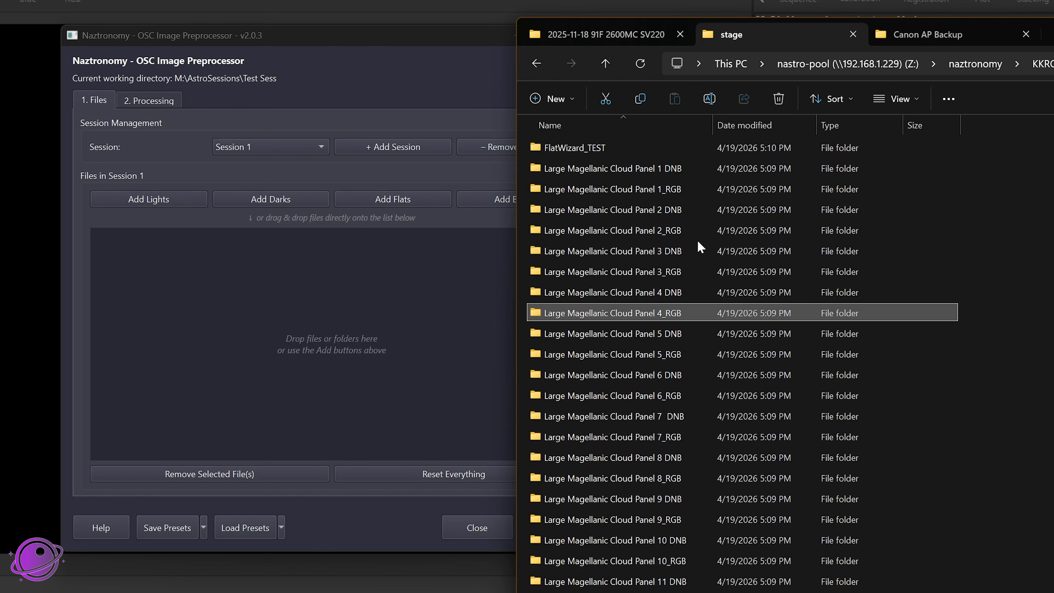
scroll(705, 270, up, 1)
ctrl+click(680, 250)
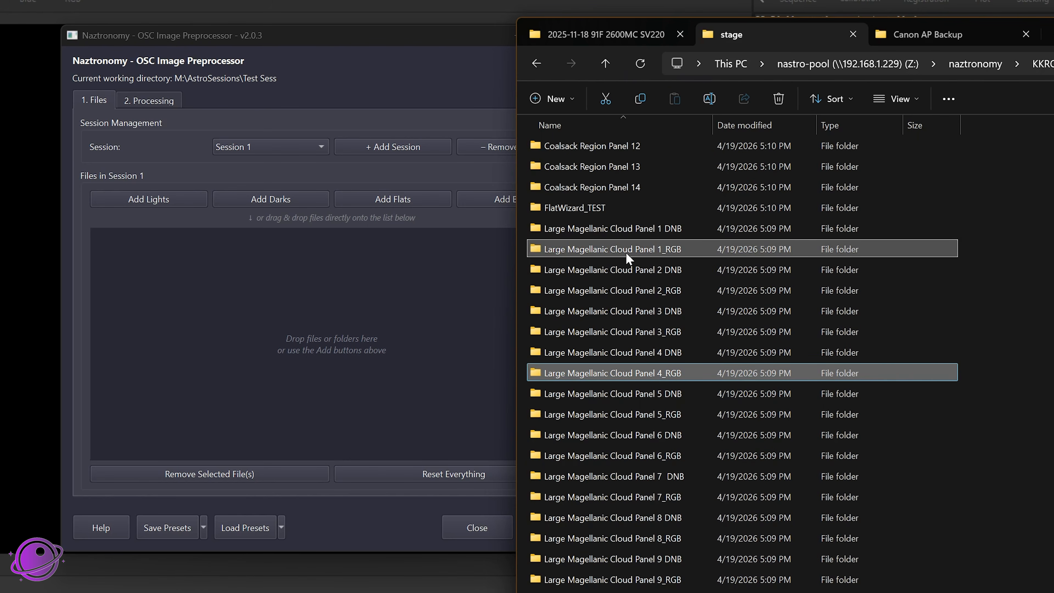
ctrl+click(668, 309)
ctrl+click(674, 313)
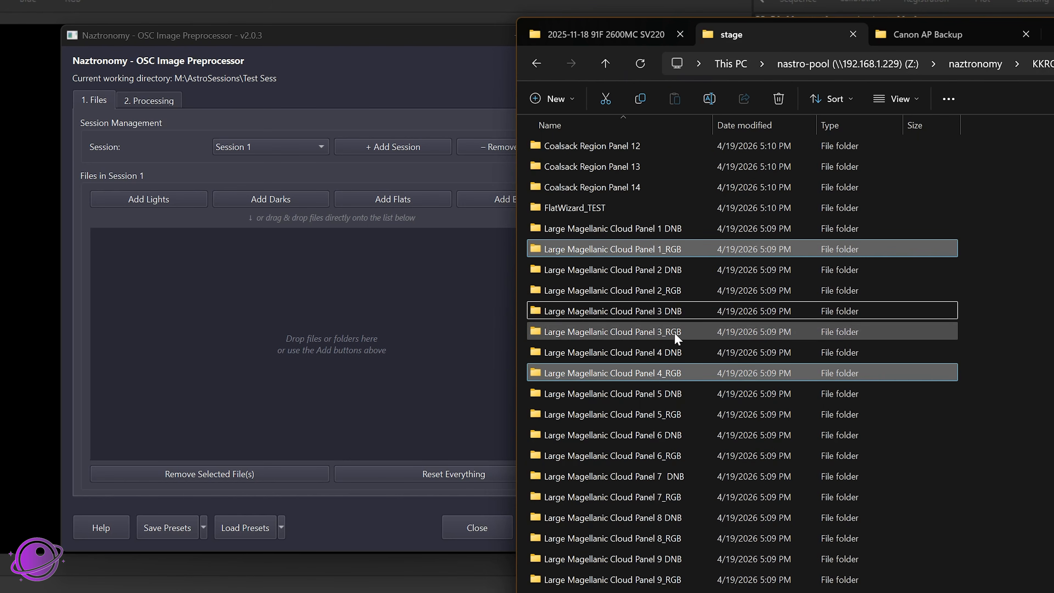
ctrl+click(675, 332)
ctrl+click(675, 290)
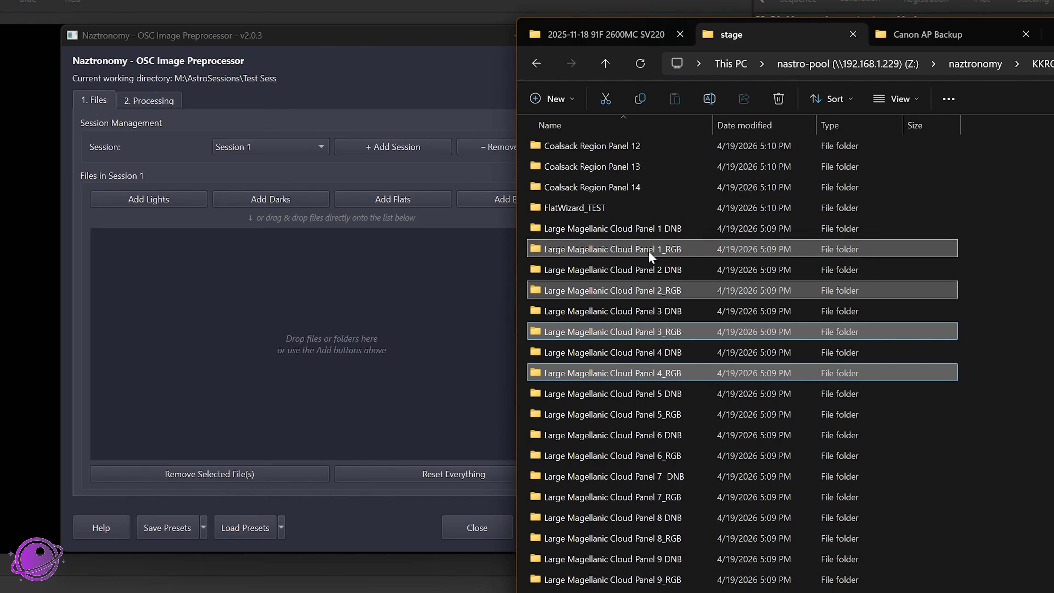
drag(644, 250, 265, 286)
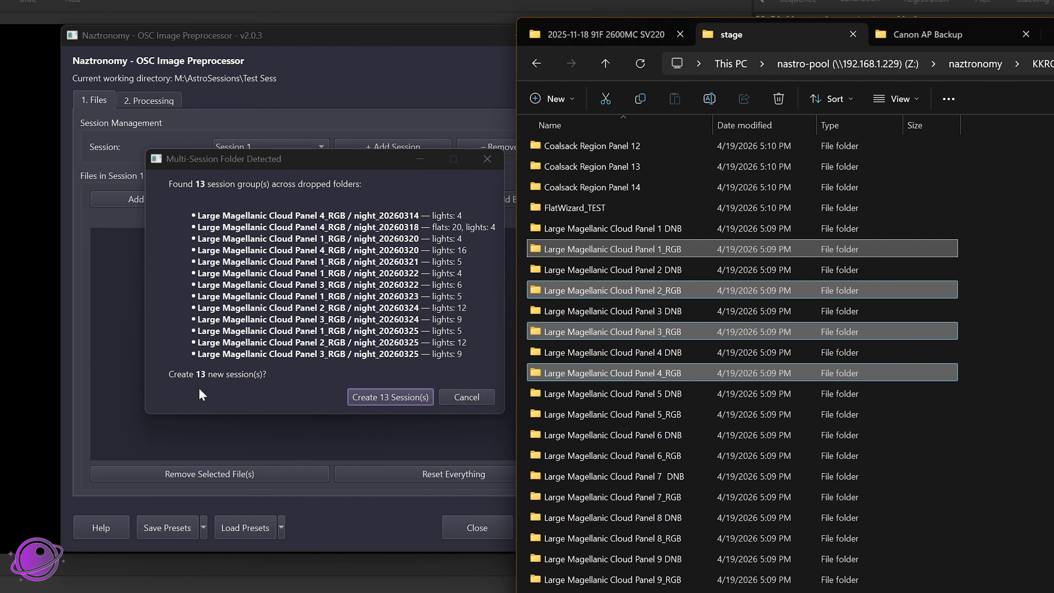
click(473, 228)
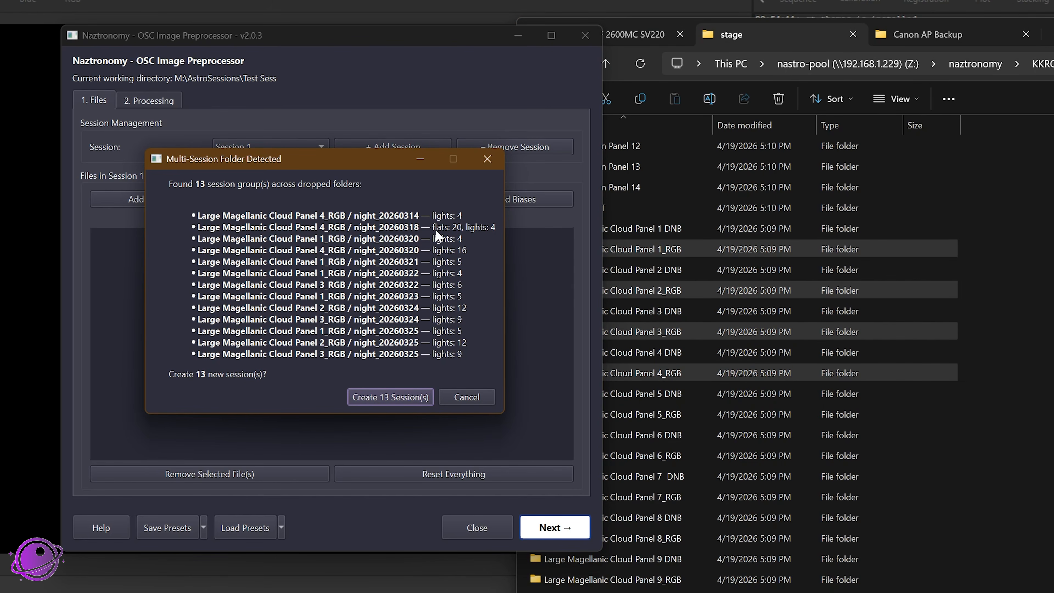
click(409, 398)
Step: Switch through the new sessions to Session 4 and check its listed files
click(249, 143)
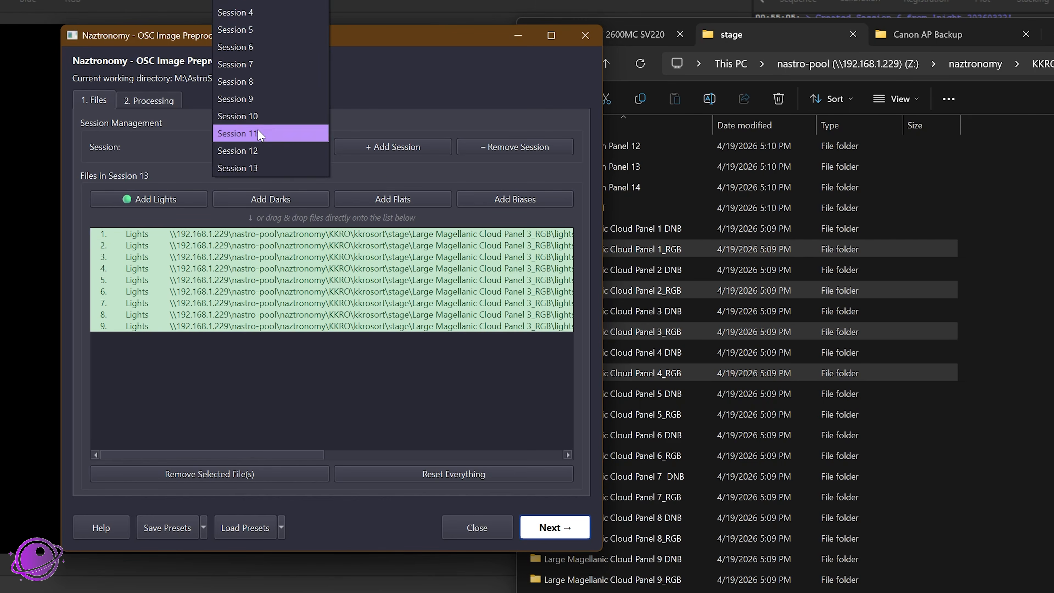
click(258, 132)
click(258, 148)
click(256, 26)
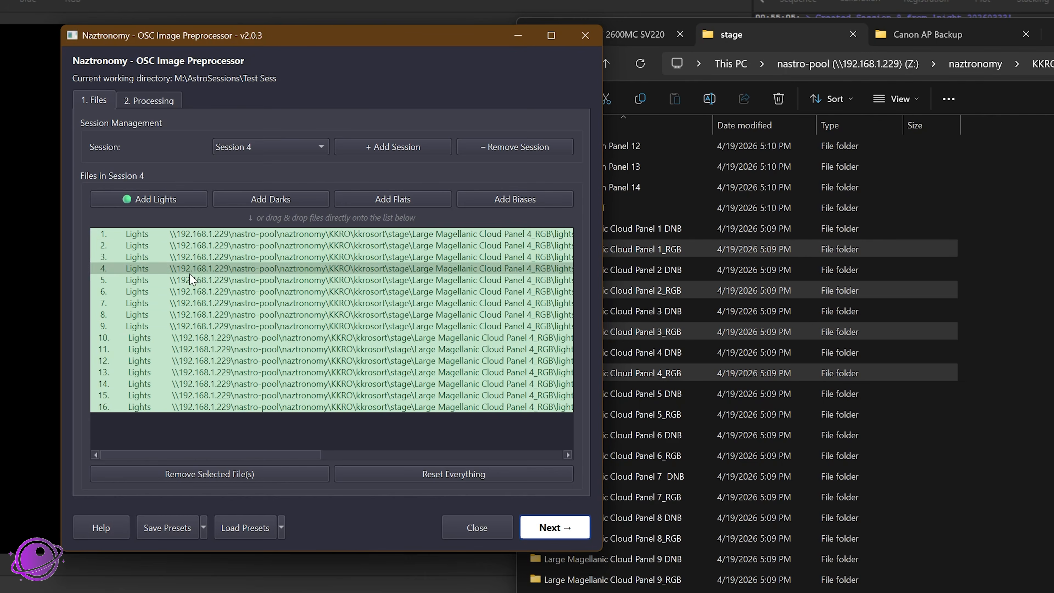
Step: Switch to Session 2 and examine the full file paths of its lights and flats
click(240, 144)
click(257, 118)
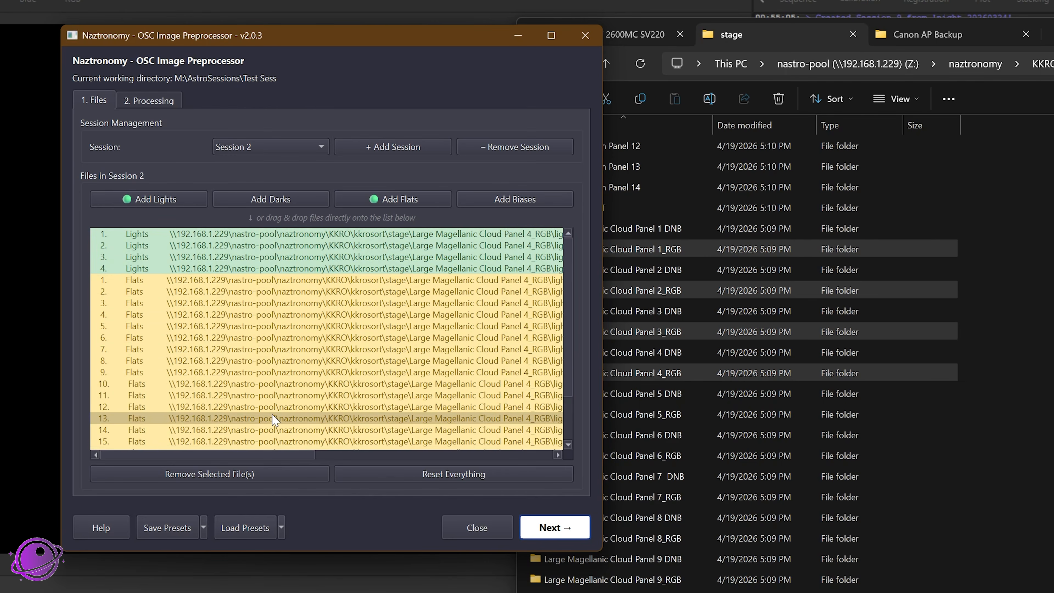
drag(299, 455, 183, 449)
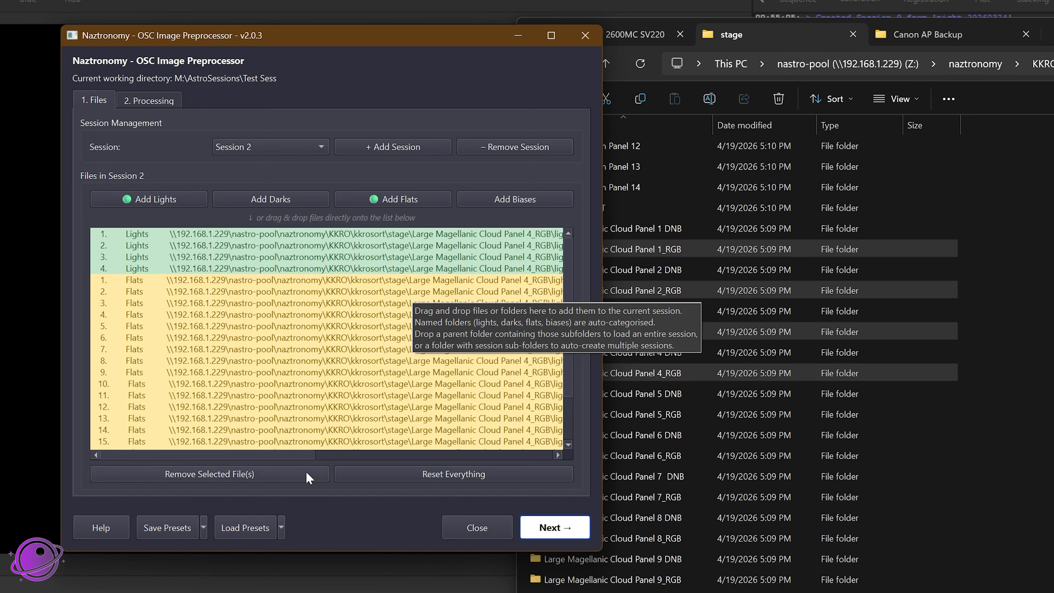
drag(280, 455, 386, 454)
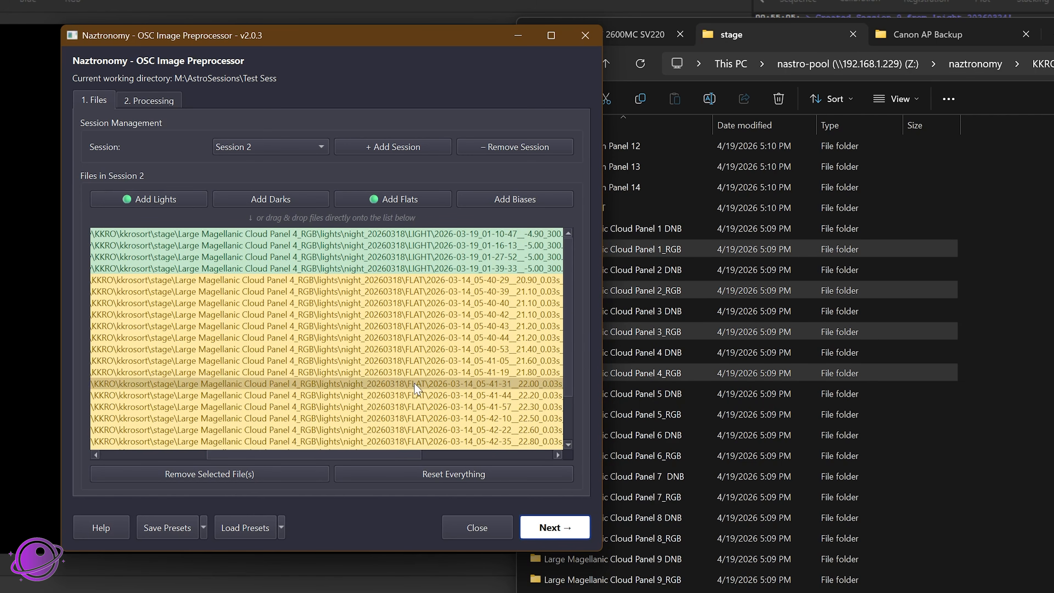
drag(416, 455, 506, 454)
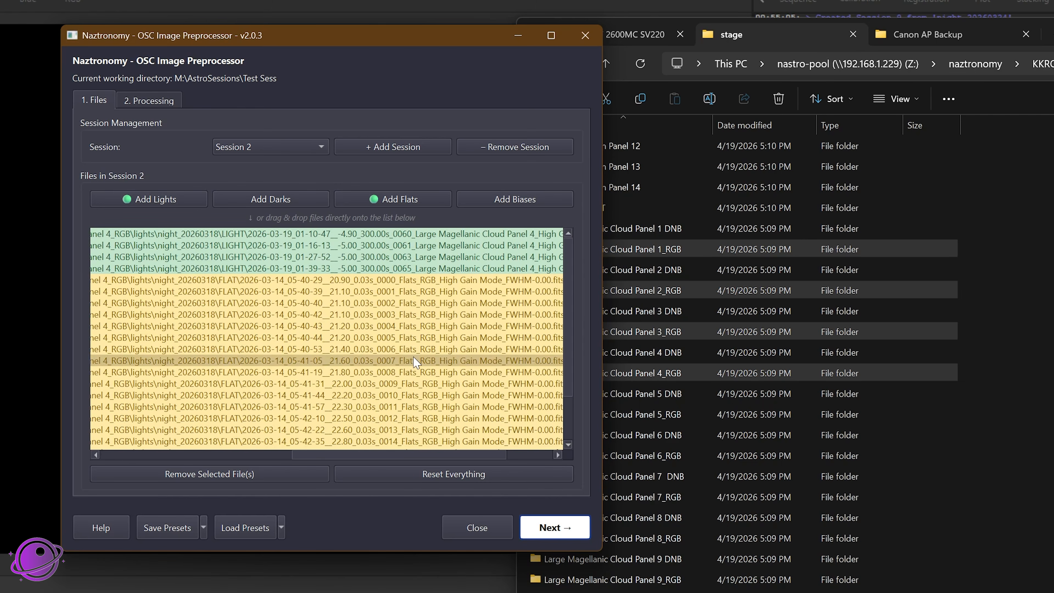
Step: Switch back to Session 4 and examine the full file paths of its lights
click(270, 148)
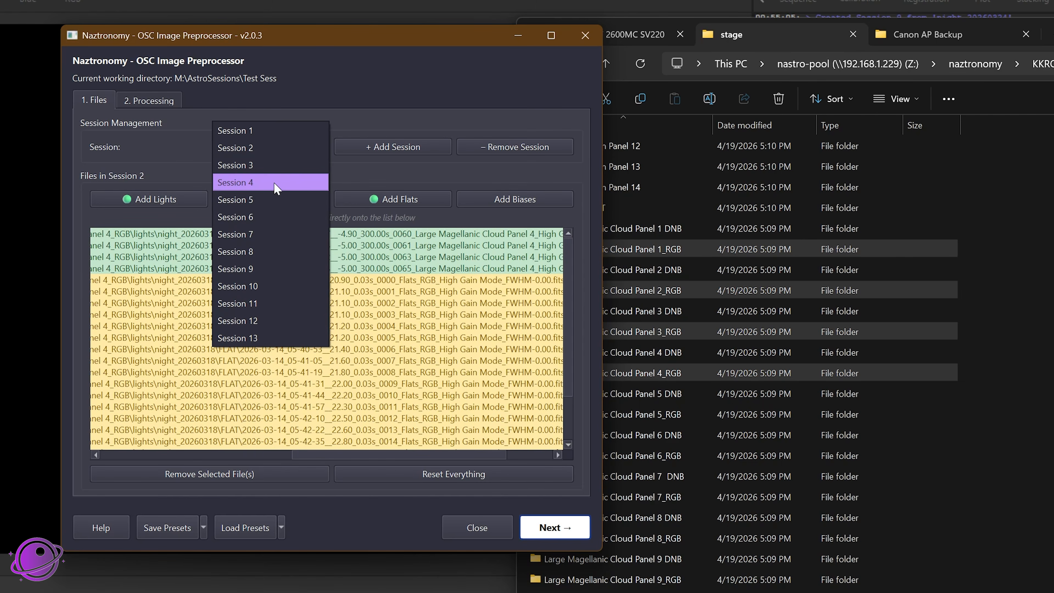
click(277, 177)
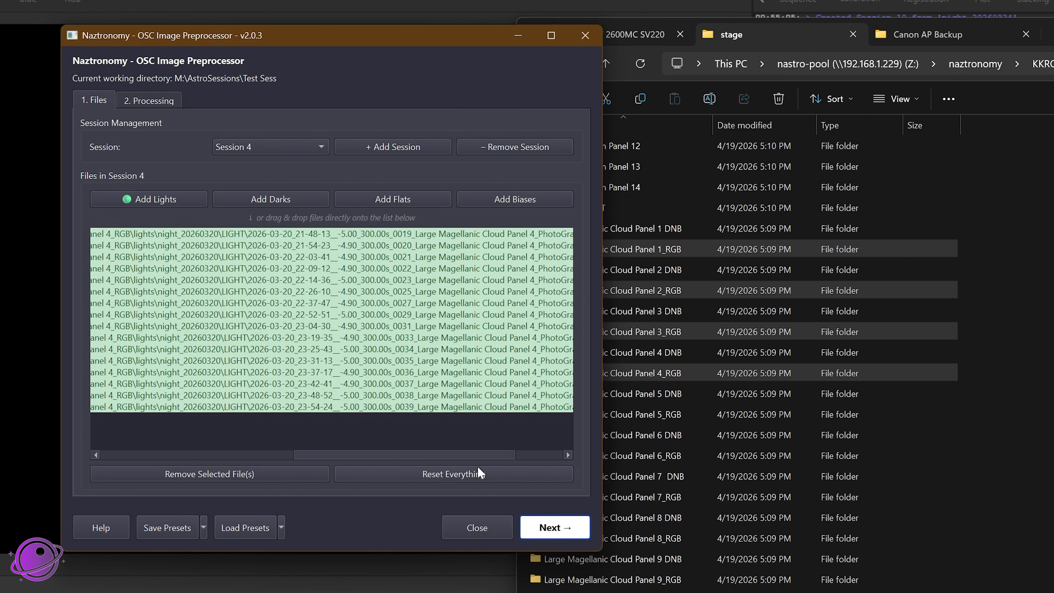
drag(481, 455, 535, 457)
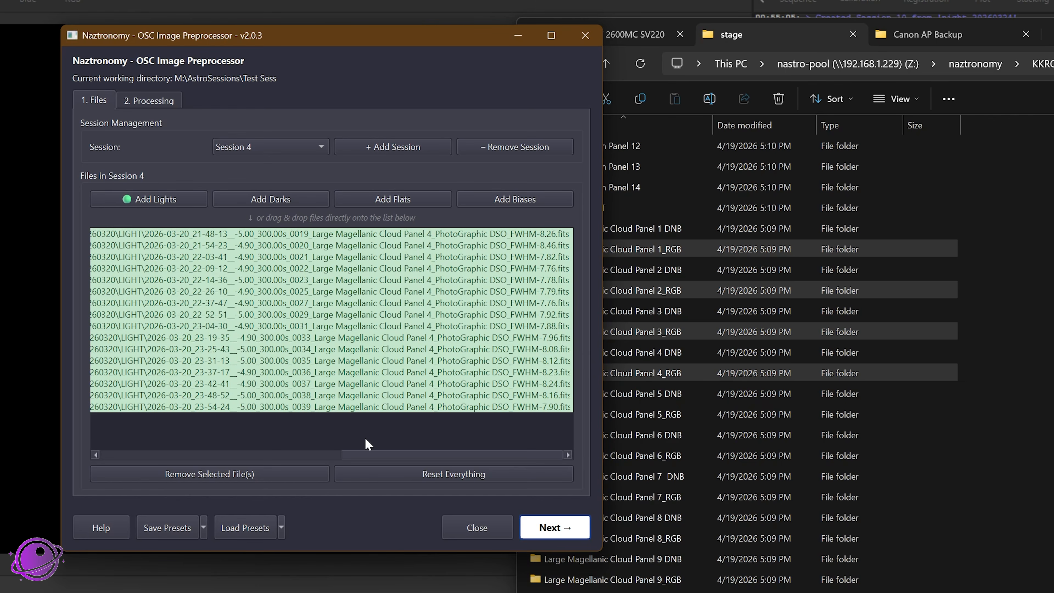
drag(345, 455, 108, 449)
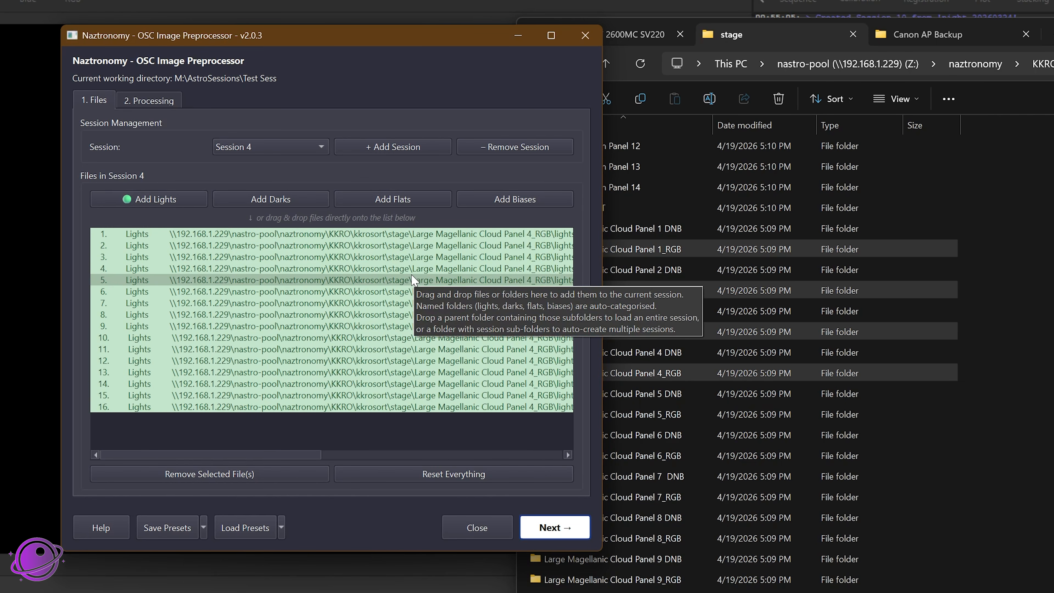
Step: Bring up the masters folder in File Explorer and look over its stacked flats and biases files
click(654, 250)
click(283, 284)
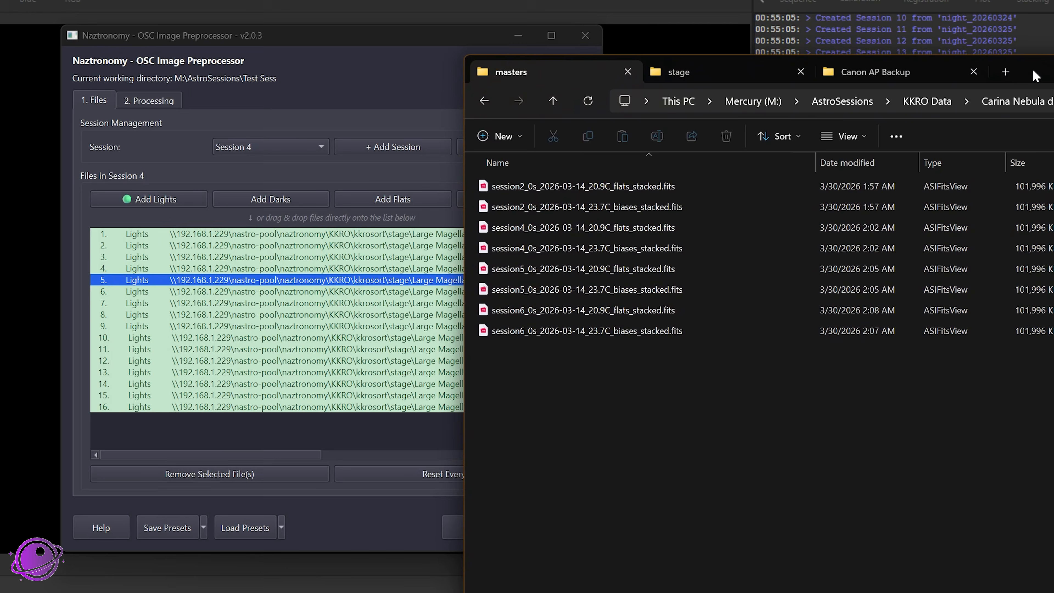
drag(1033, 70, 1053, 36)
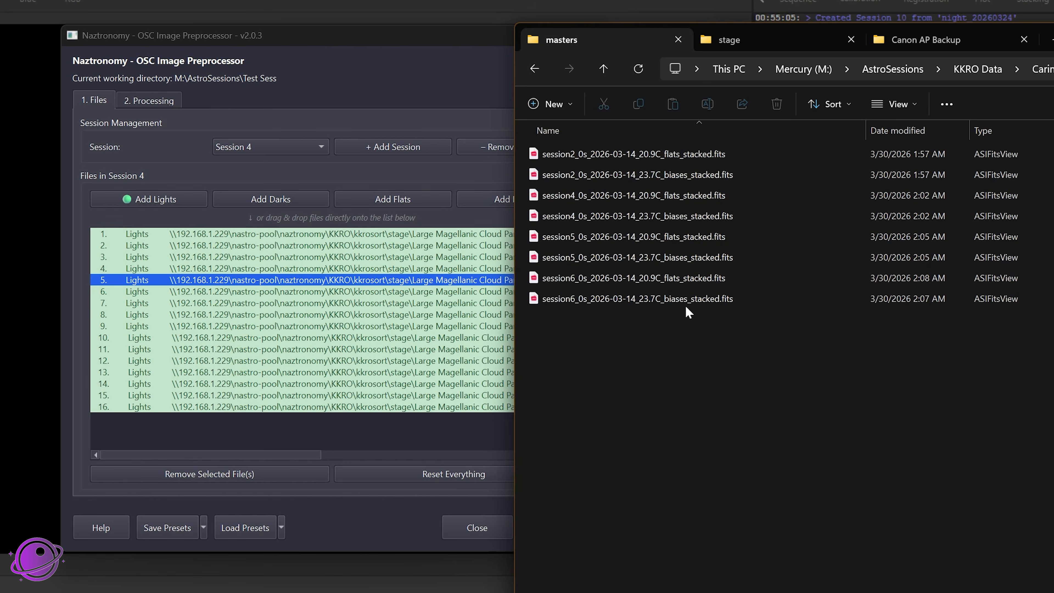
drag(685, 302, 687, 160)
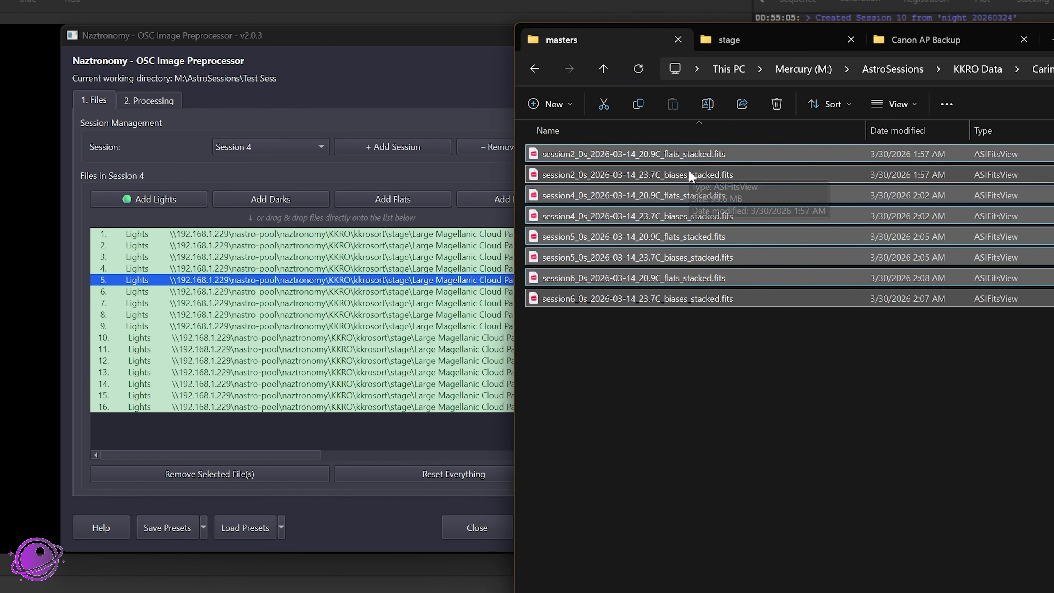
click(639, 315)
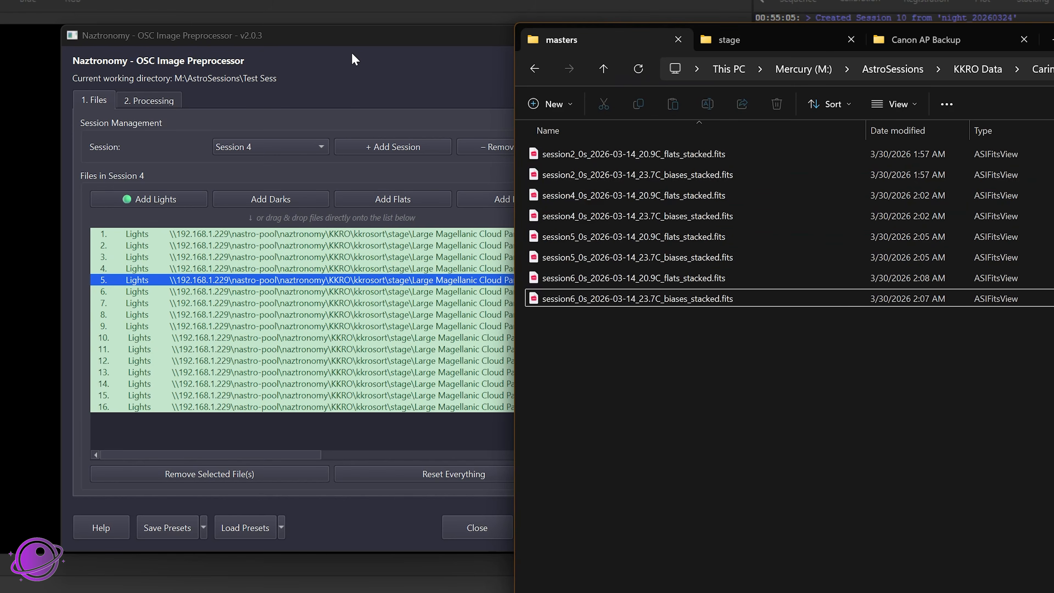
Step: Add session2_0s_2026-03-14_20.9C_flats_stacked.fits from the masters folder to the preprocessor, applying it only to the current Session 4
drag(357, 36, 278, 29)
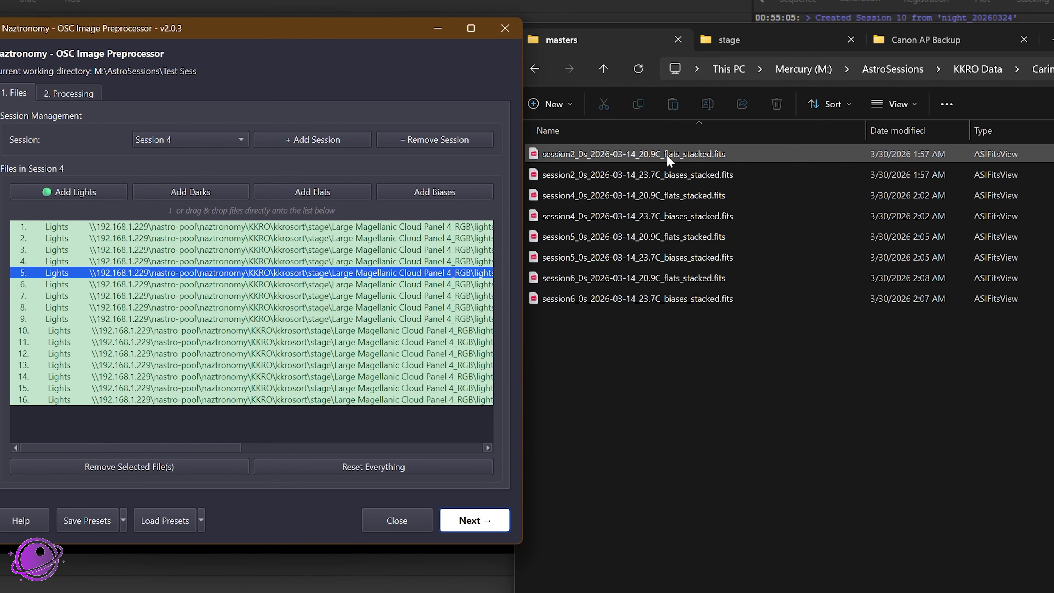
click(666, 155)
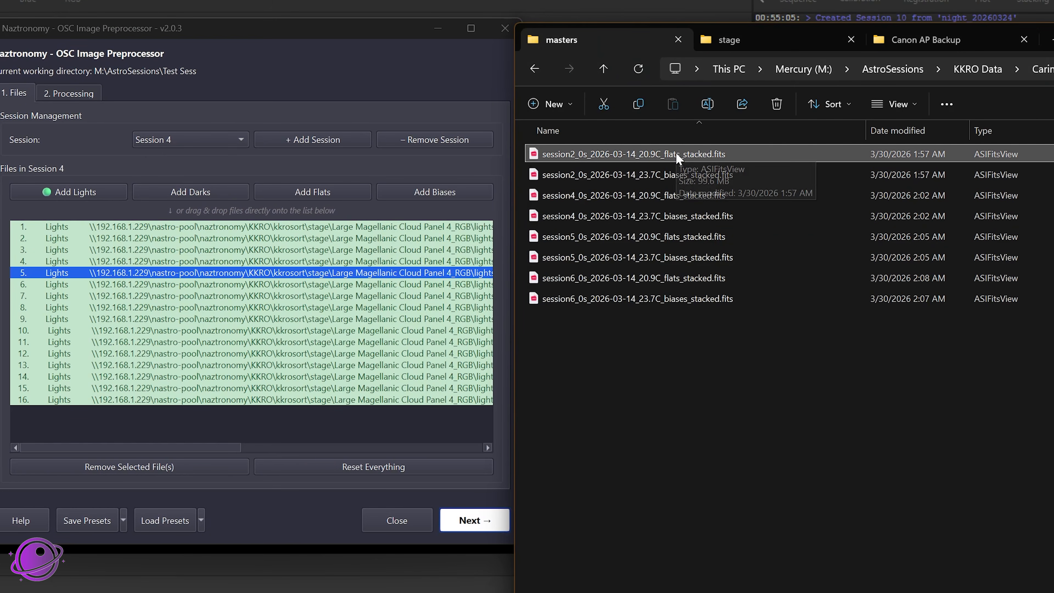
drag(676, 155, 235, 433)
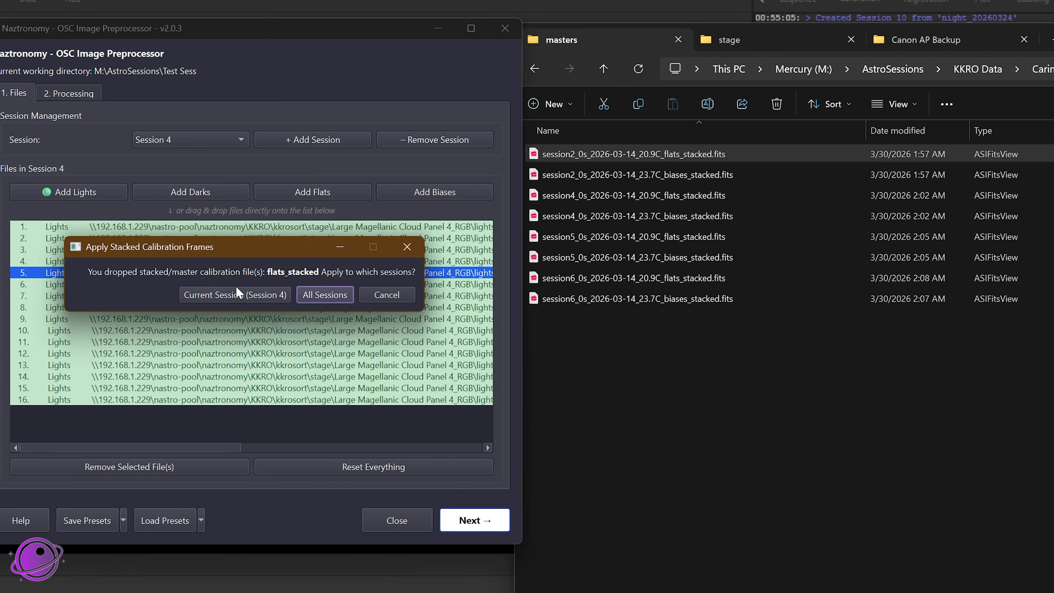
click(235, 295)
Step: Switch to Session 3 and add the same session2 stacked flats file, applying it to all sessions
click(211, 139)
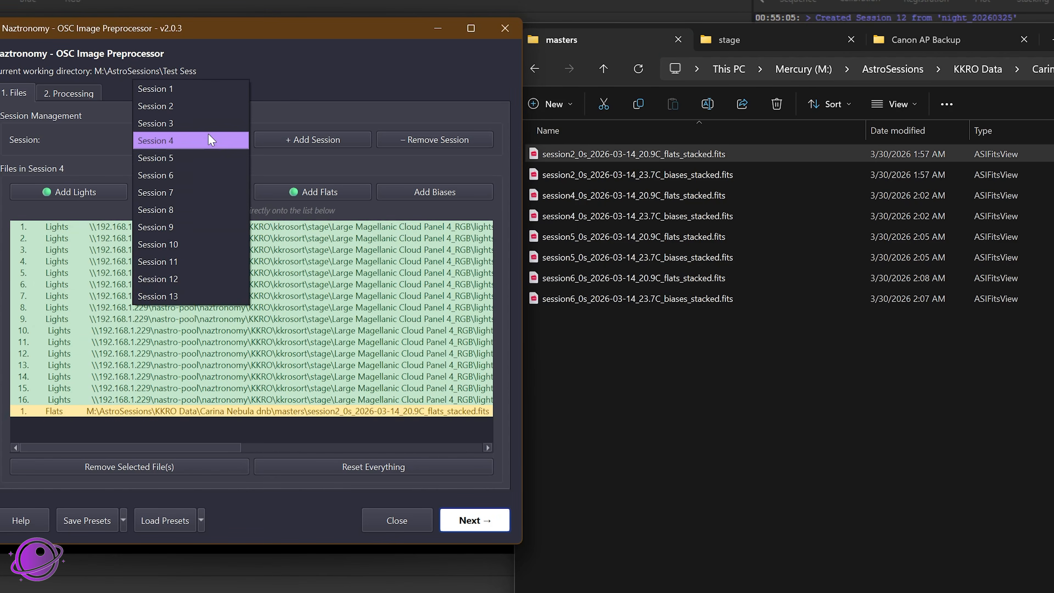
click(195, 123)
click(710, 161)
drag(687, 154, 159, 277)
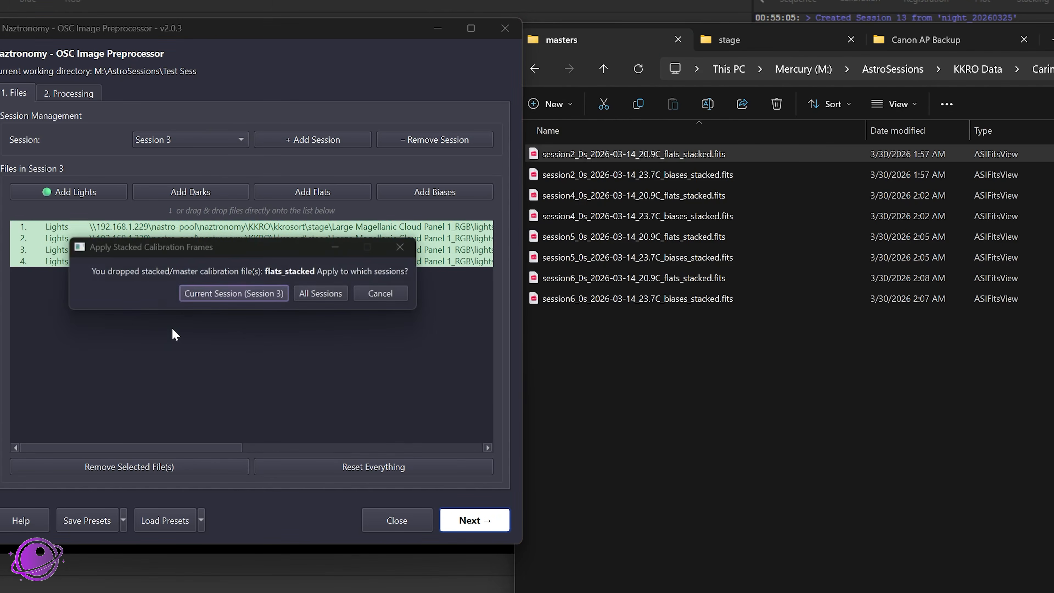
click(321, 295)
Step: Switch between Session 9, Session 12 and Session 4 to check their stacked flats entries
click(195, 145)
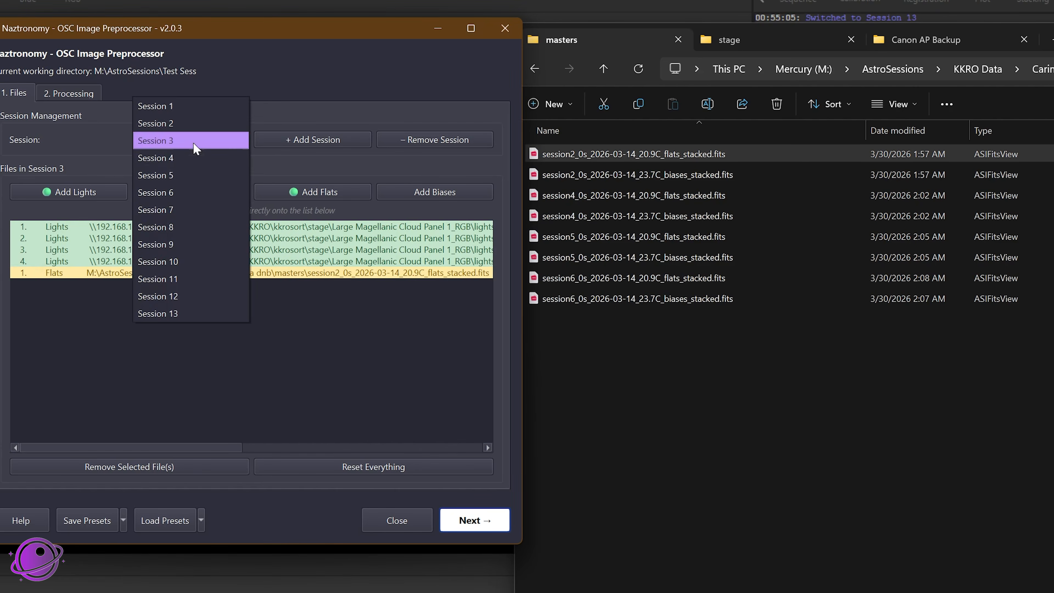
click(185, 244)
click(186, 140)
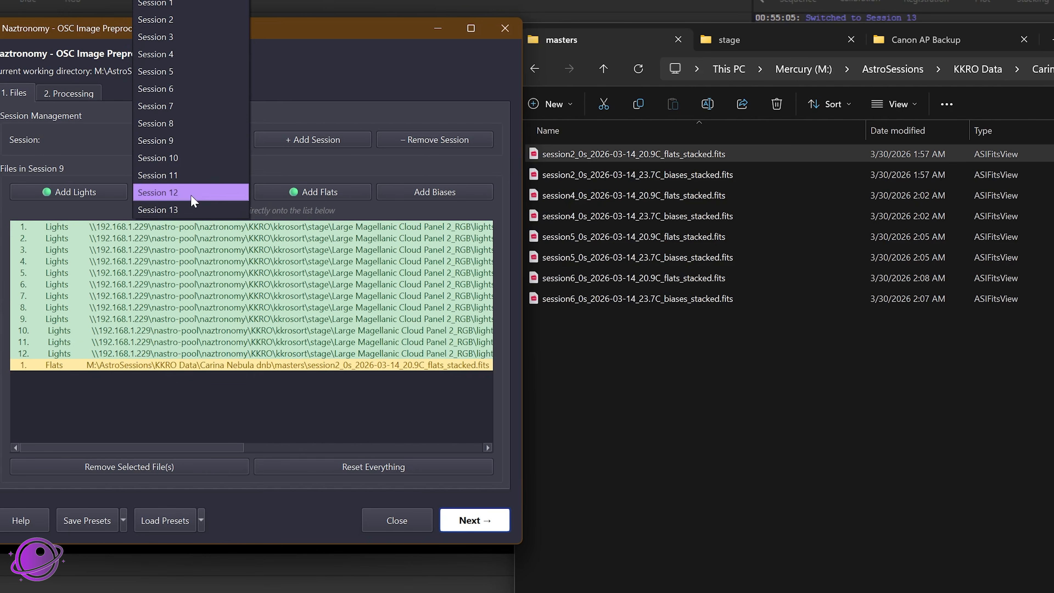
click(179, 53)
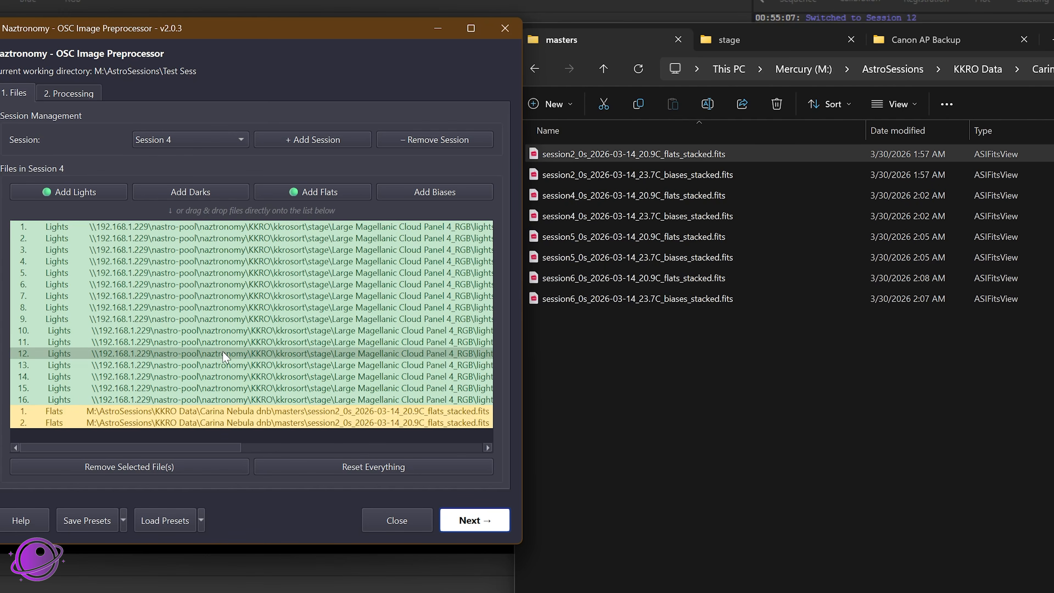
Step: Remove the duplicate session2_0s_2026-03-14_20.9C_flats_stacked.fits entry from Session 4
click(231, 139)
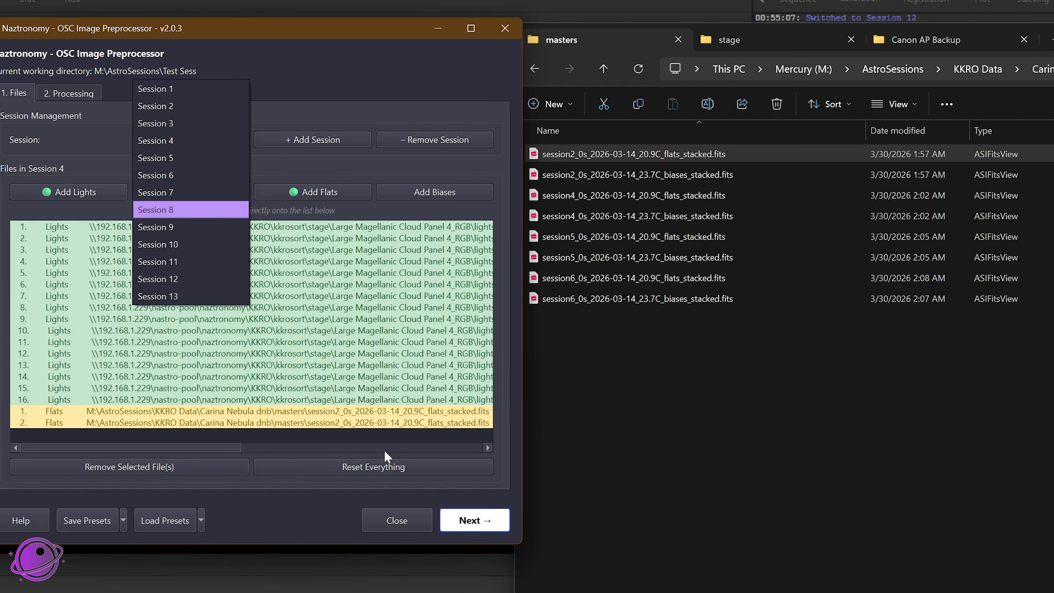
click(291, 424)
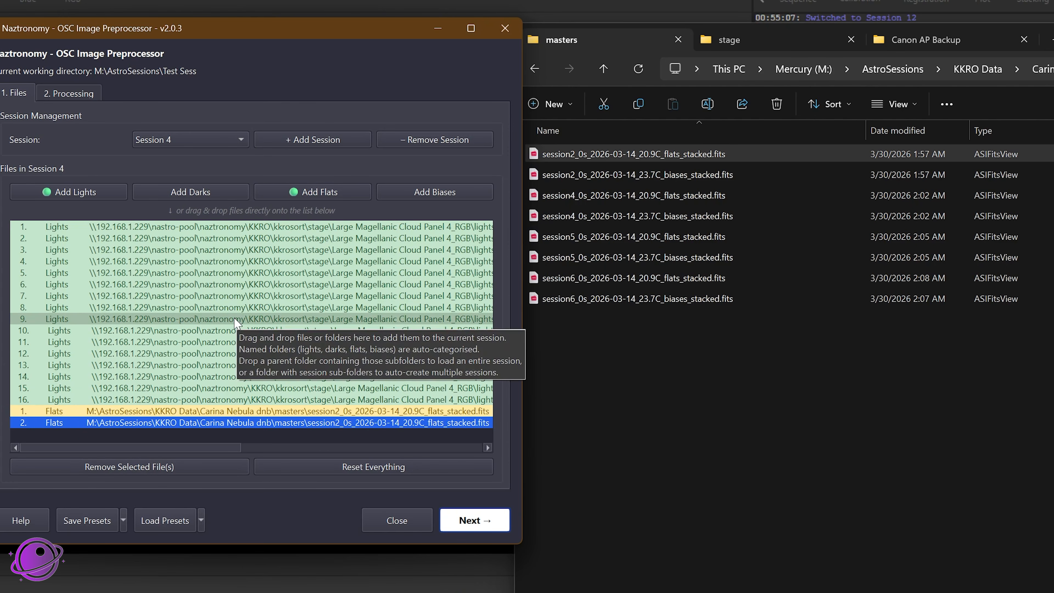
key(Delete)
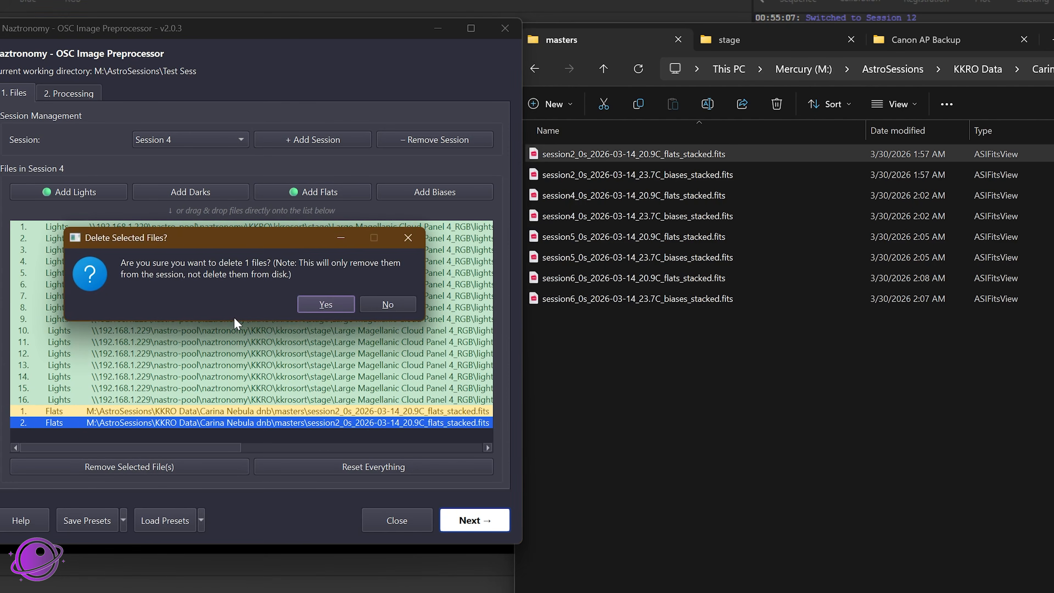
click(326, 305)
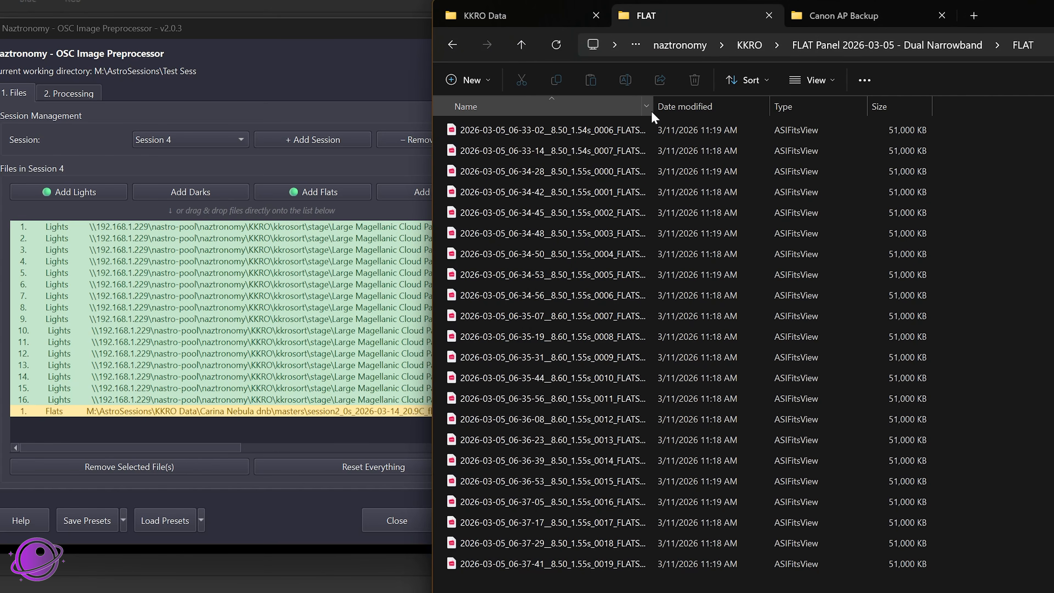
Step: Add all 22 files from the FLAT Panel 2026-03-05 - Dual Narrowband FLAT folder as Flats, applying them to all sessions
double_click(653, 106)
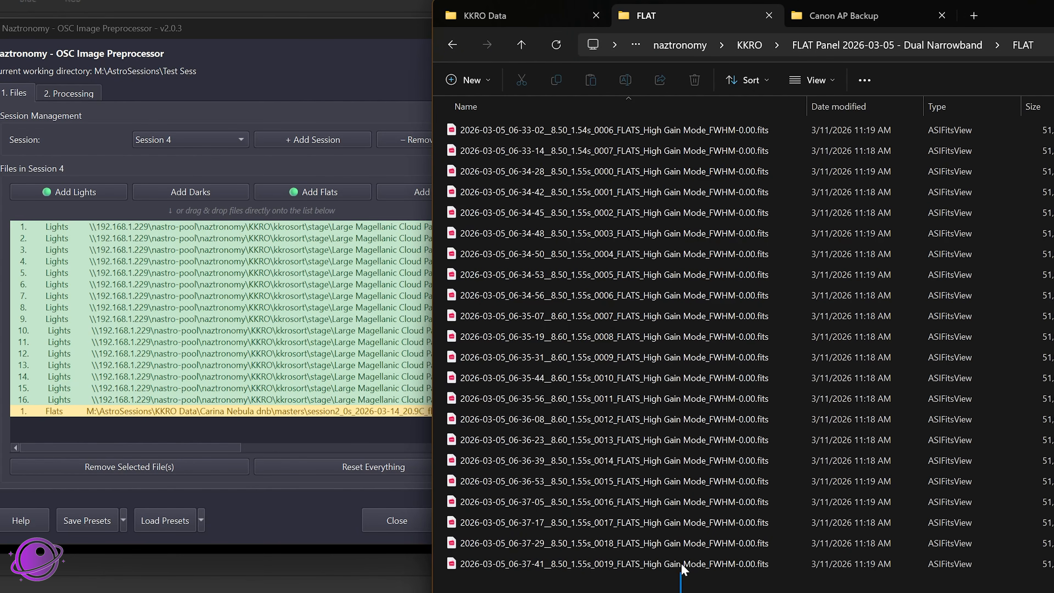
drag(681, 565, 183, 294)
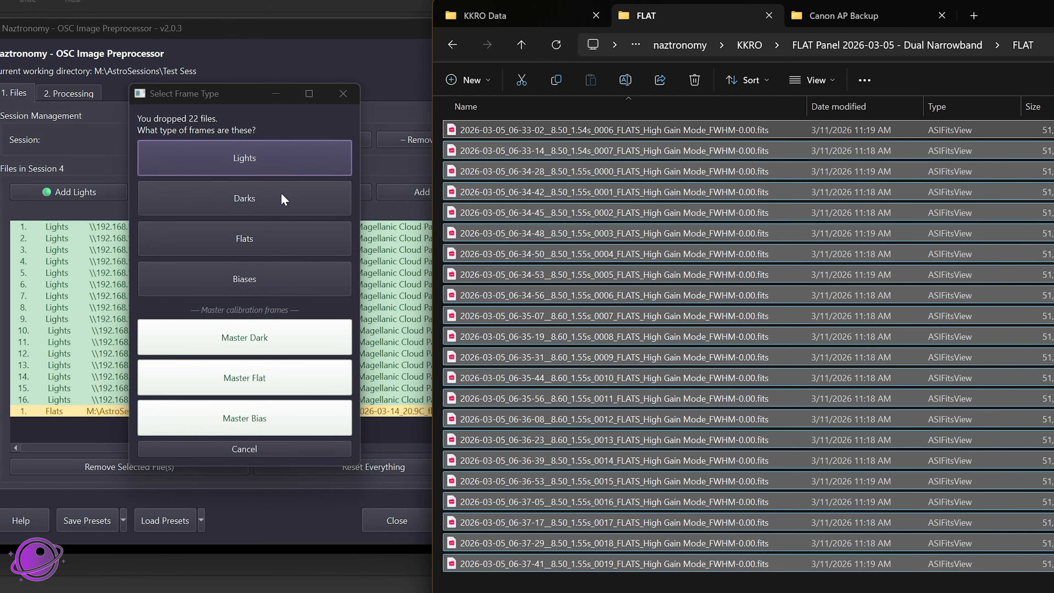
click(238, 228)
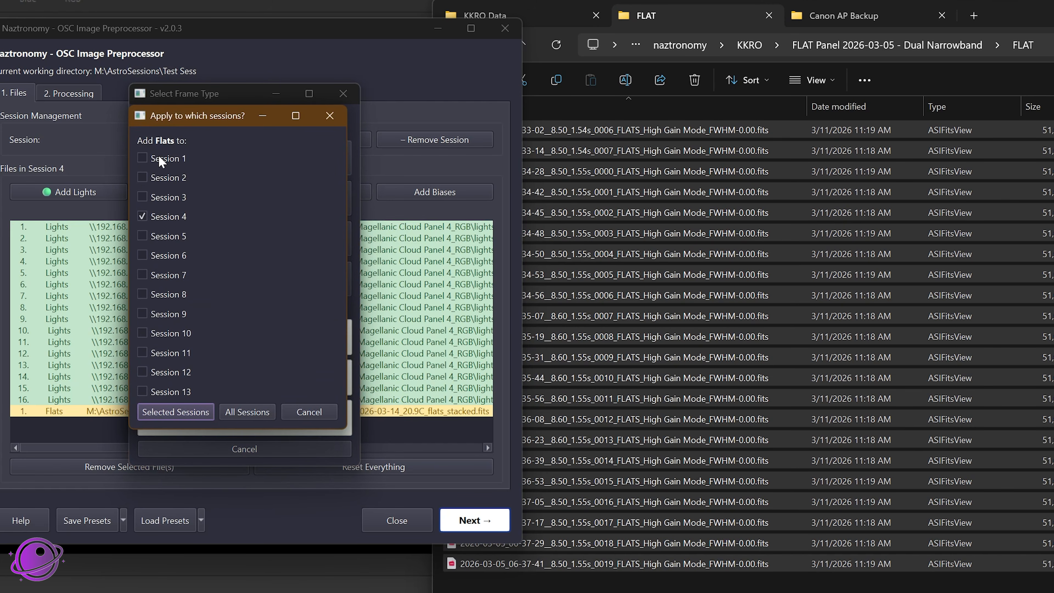
click(144, 178)
click(144, 198)
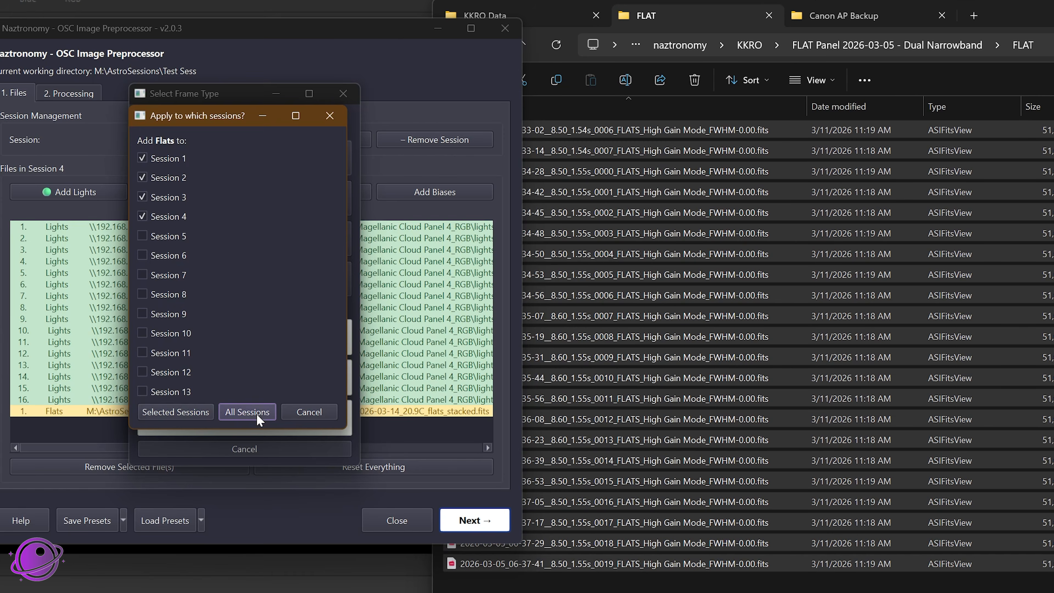
click(244, 412)
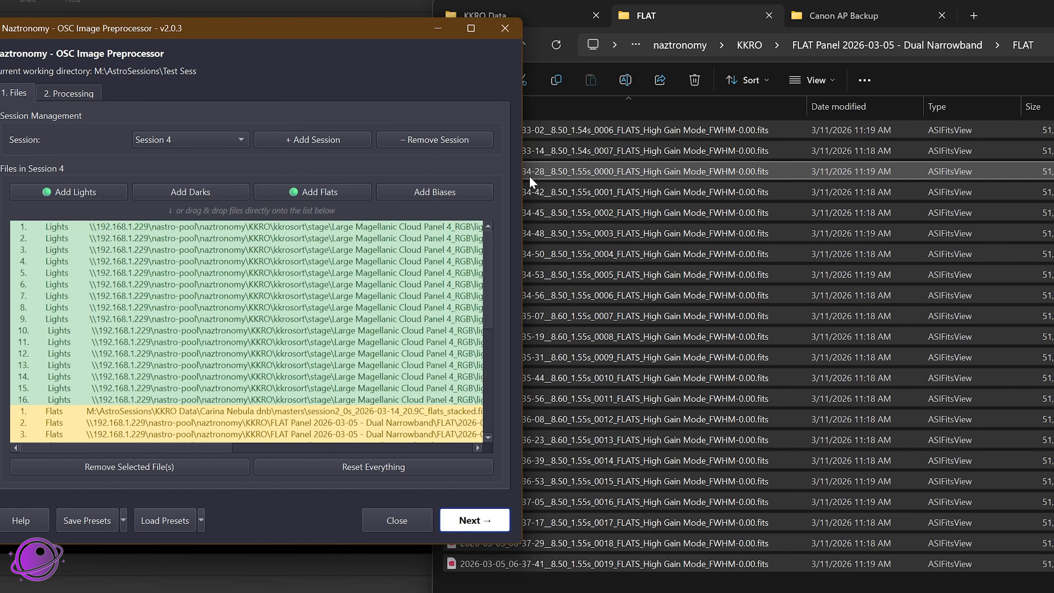
Step: Add the first two FITS files of the FLAT folder as Master Flat, applying them only to Sessions 2, 3 and 4
click(332, 319)
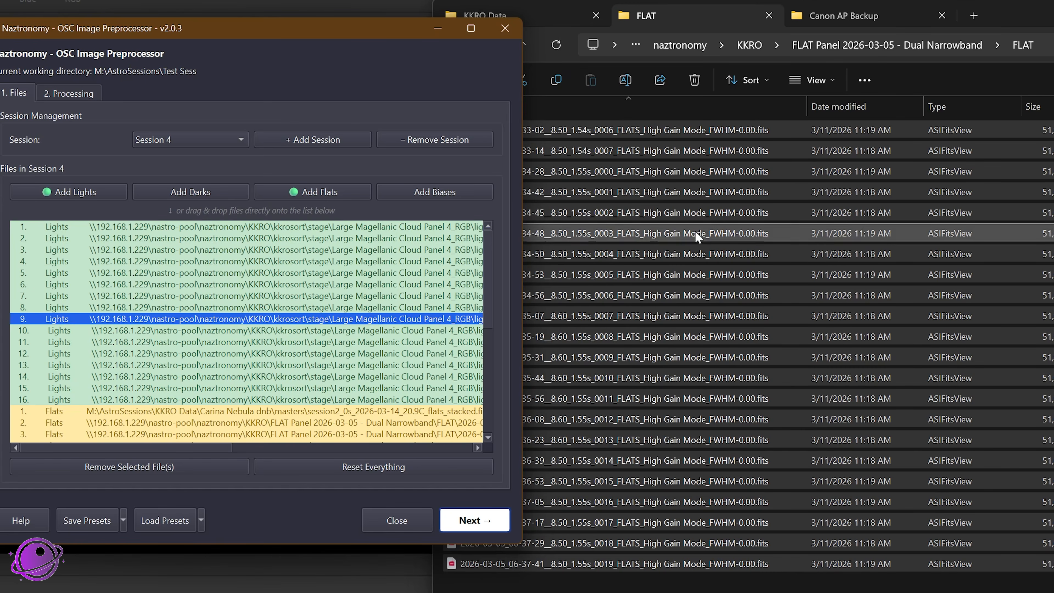
click(559, 255)
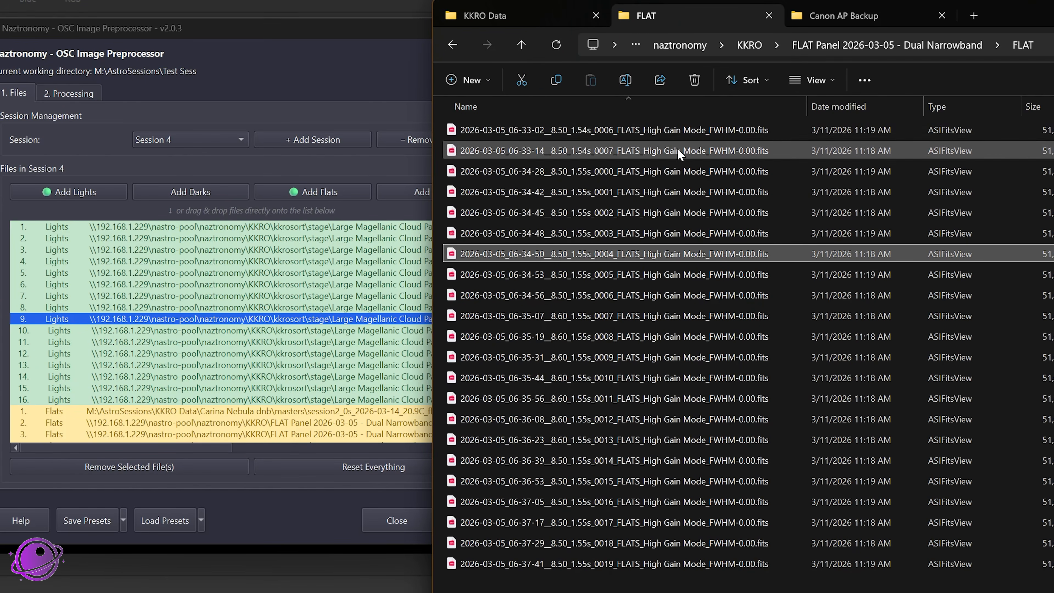
shift+click(596, 131)
shift+click(663, 150)
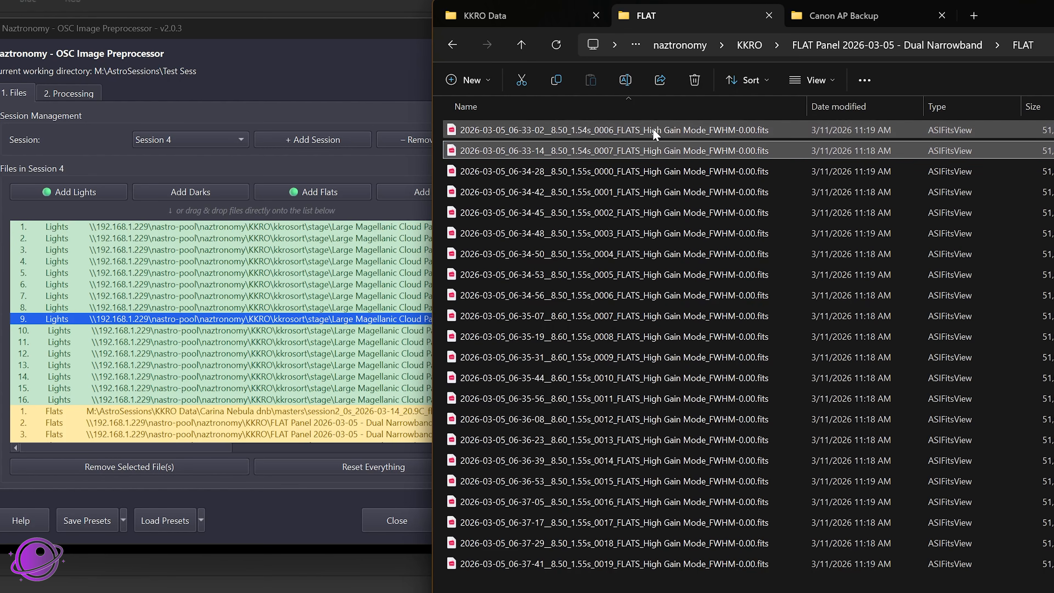
drag(631, 128, 198, 349)
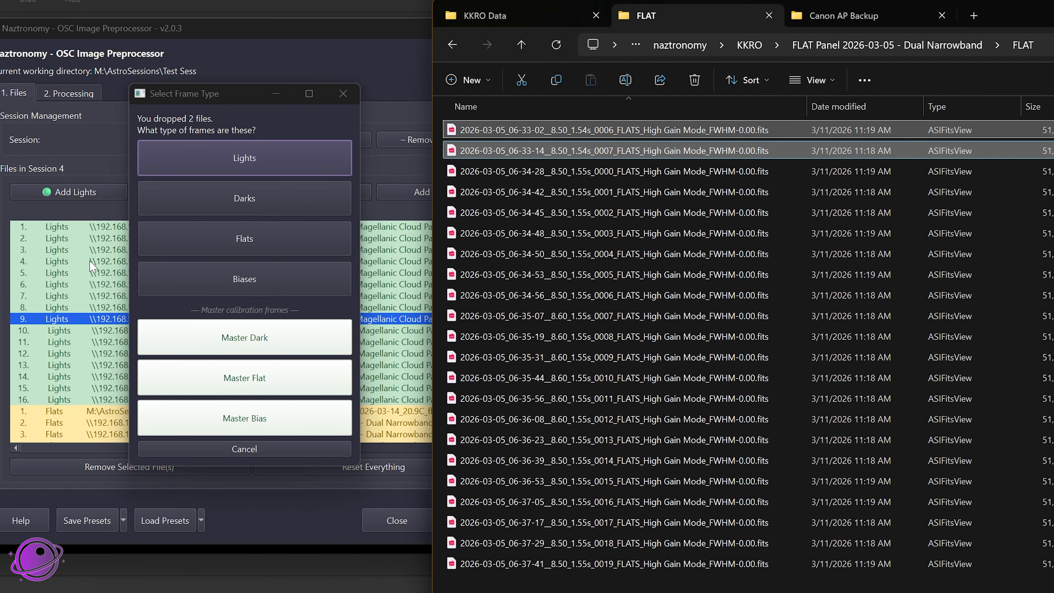
click(235, 379)
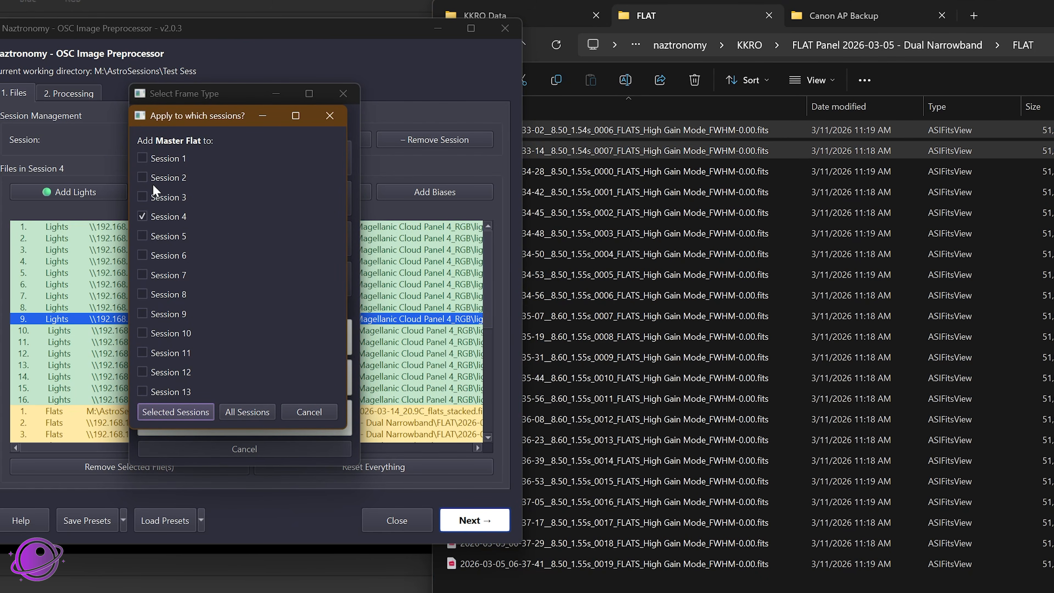
click(161, 195)
click(164, 178)
click(176, 412)
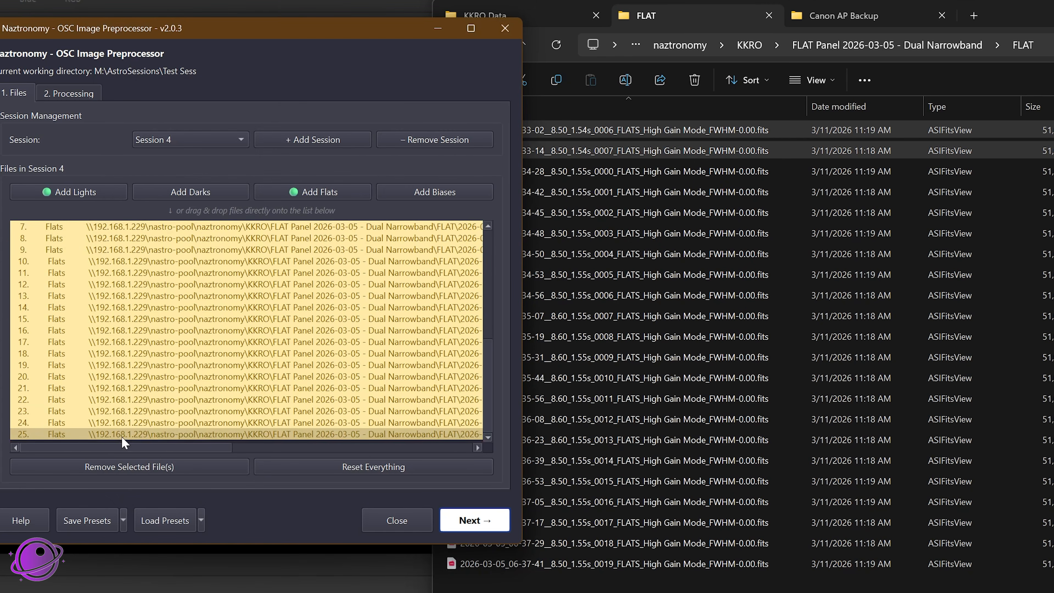
Step: Switch to Session 8 and Session 13 and examine the flats listed in each
click(166, 141)
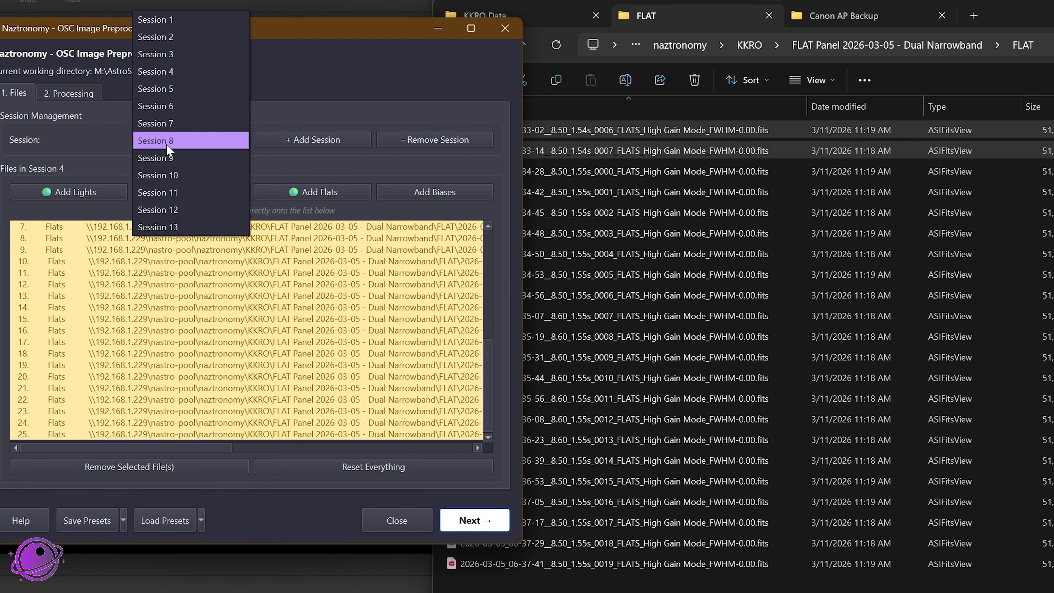
click(167, 72)
click(182, 140)
click(184, 197)
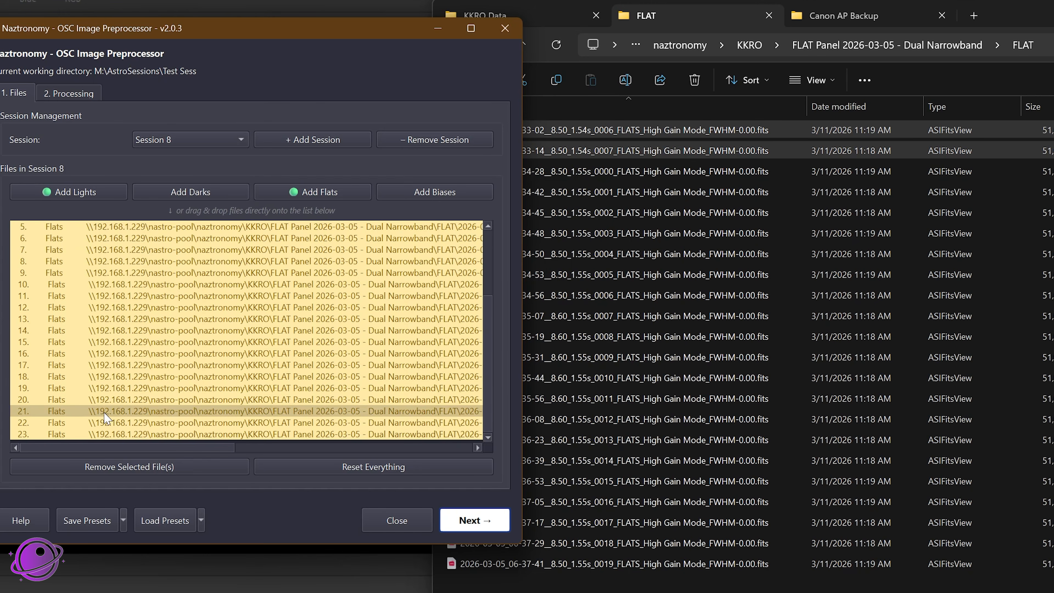
click(191, 140)
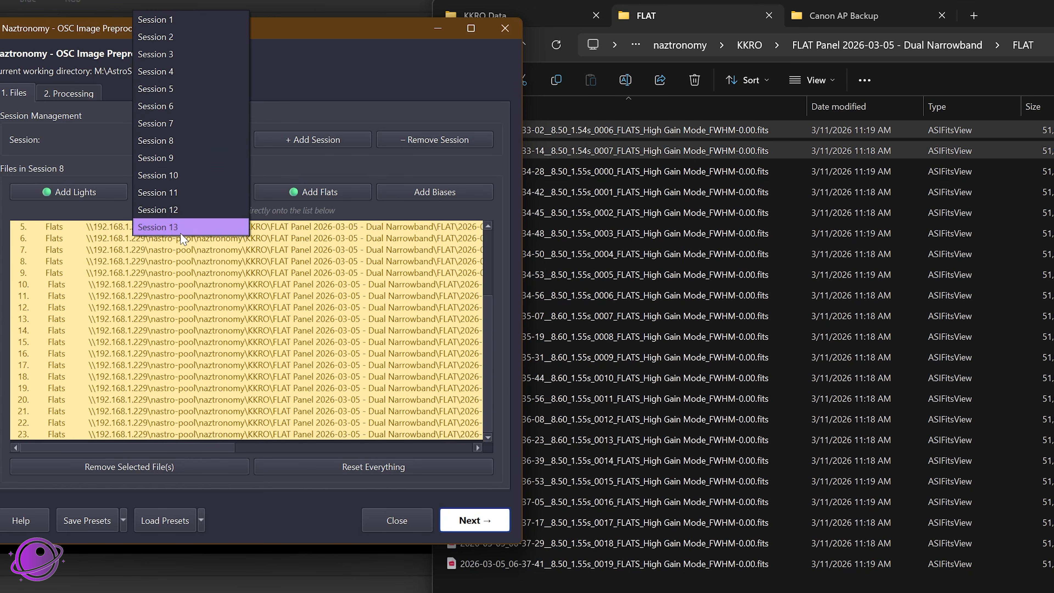
click(183, 227)
scroll(177, 272, down, 1)
Step: Switch to Session 2 and look through its whole list of lights and flats
click(191, 139)
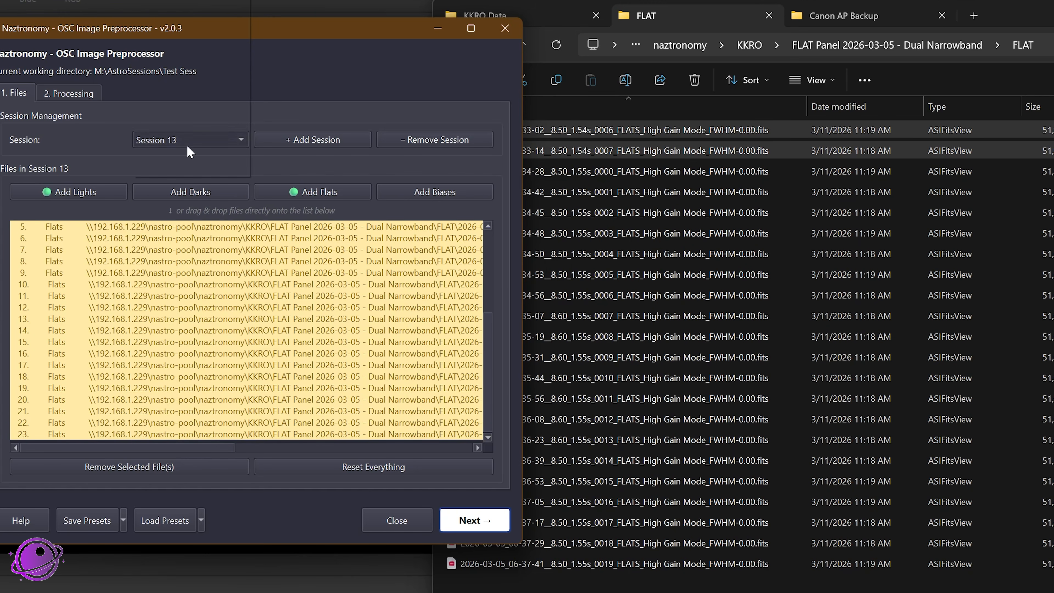
click(187, 0)
scroll(91, 382, down, 9)
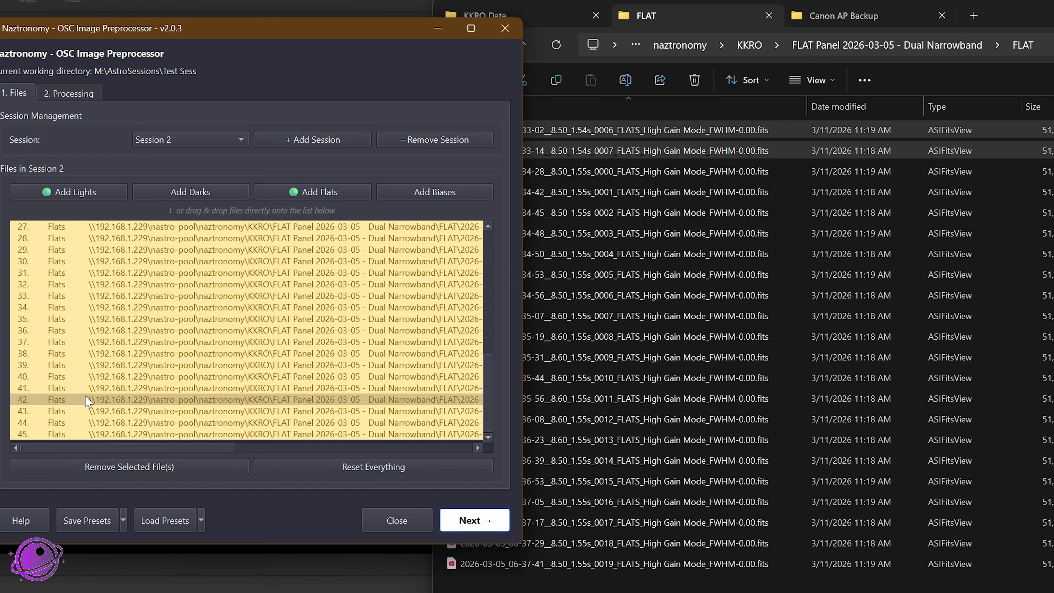
scroll(83, 424, up, 9)
scroll(89, 410, down, 9)
scroll(91, 411, up, 10)
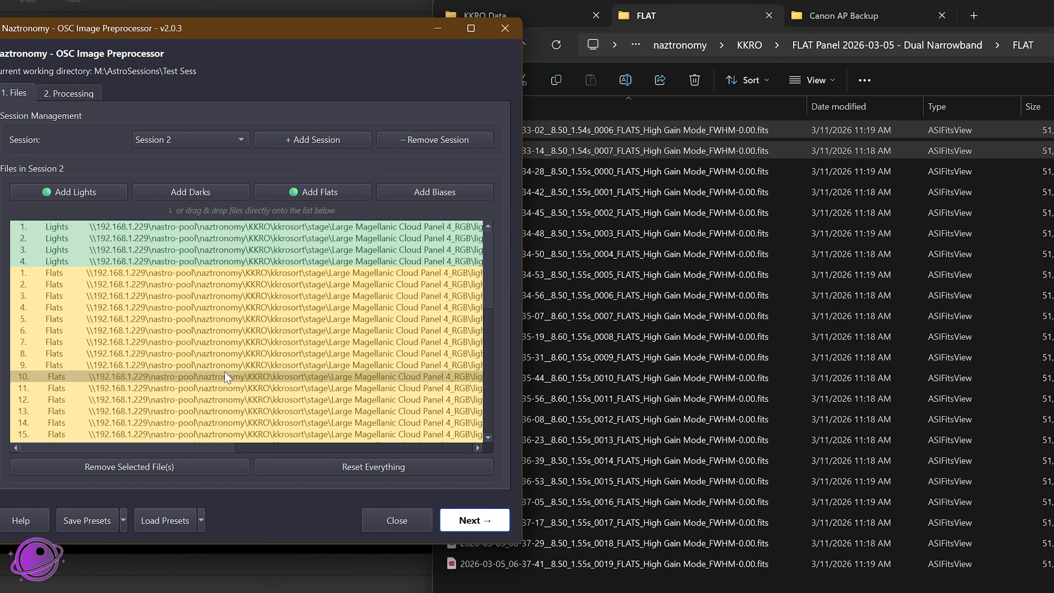
Step: Reset everything in the preprocessor, clearing all sessions and their file lists
click(1036, 16)
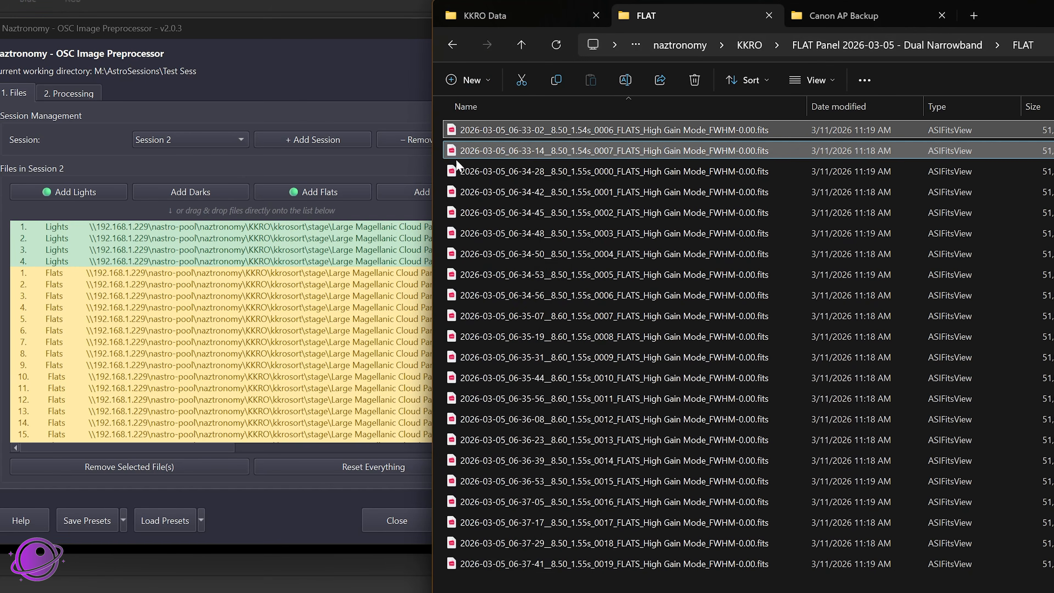
click(369, 467)
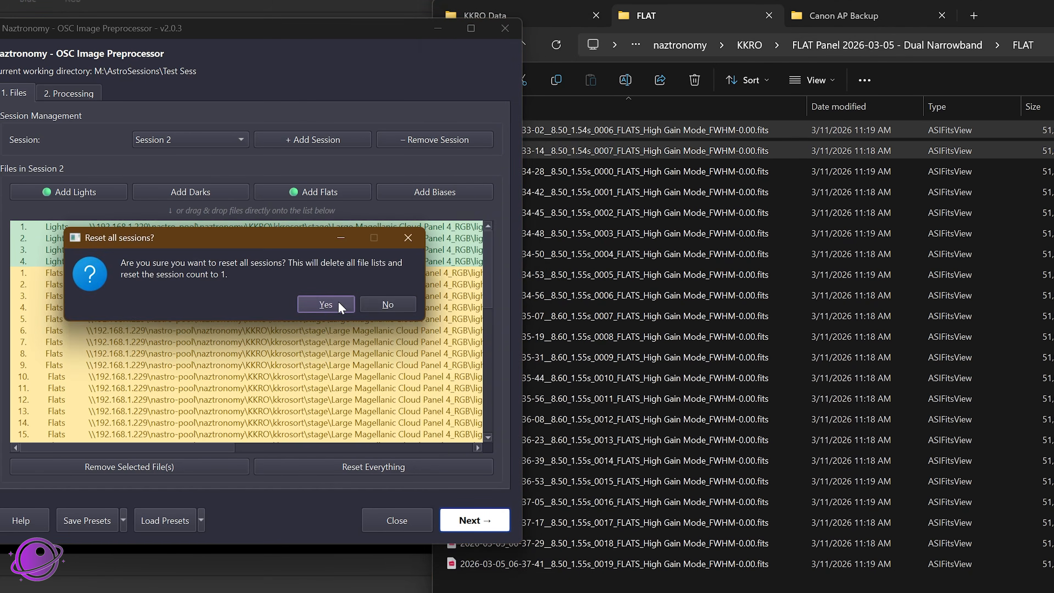
click(330, 302)
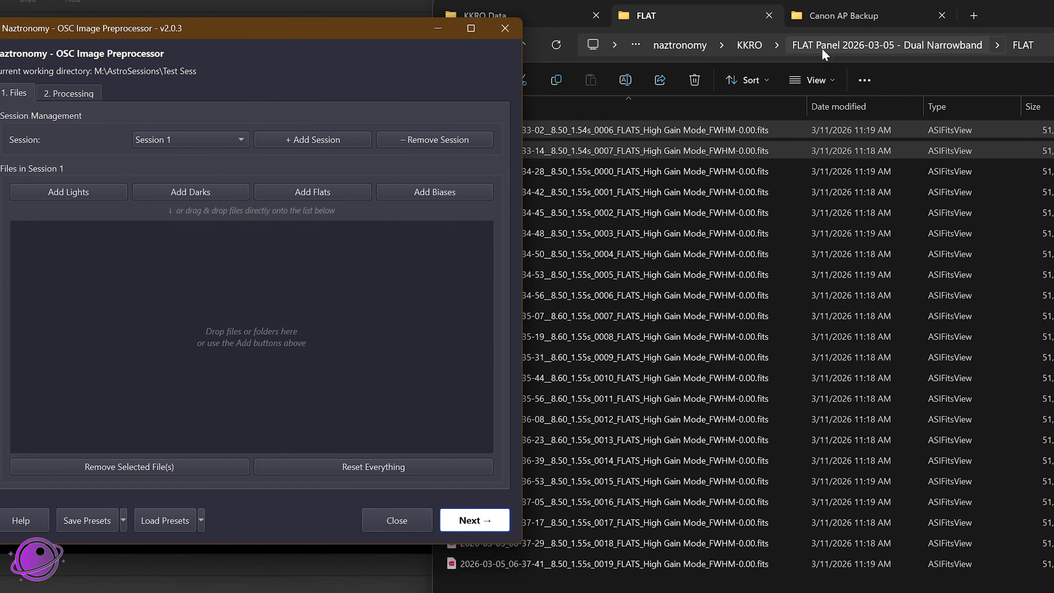
Step: Add the nine FITS files from the LIGHT folder of 2026-03-24, Large Magellanic Cloud Panel 3_RGB, to Session 1 as Lights
click(749, 44)
double_click(473, 274)
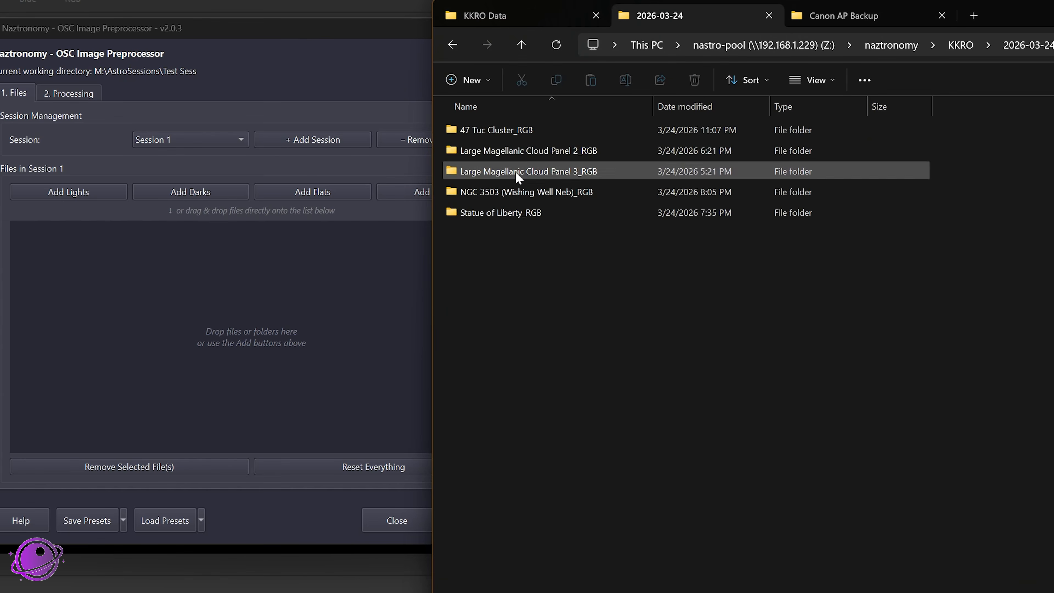
double_click(515, 171)
double_click(500, 132)
drag(588, 447, 245, 286)
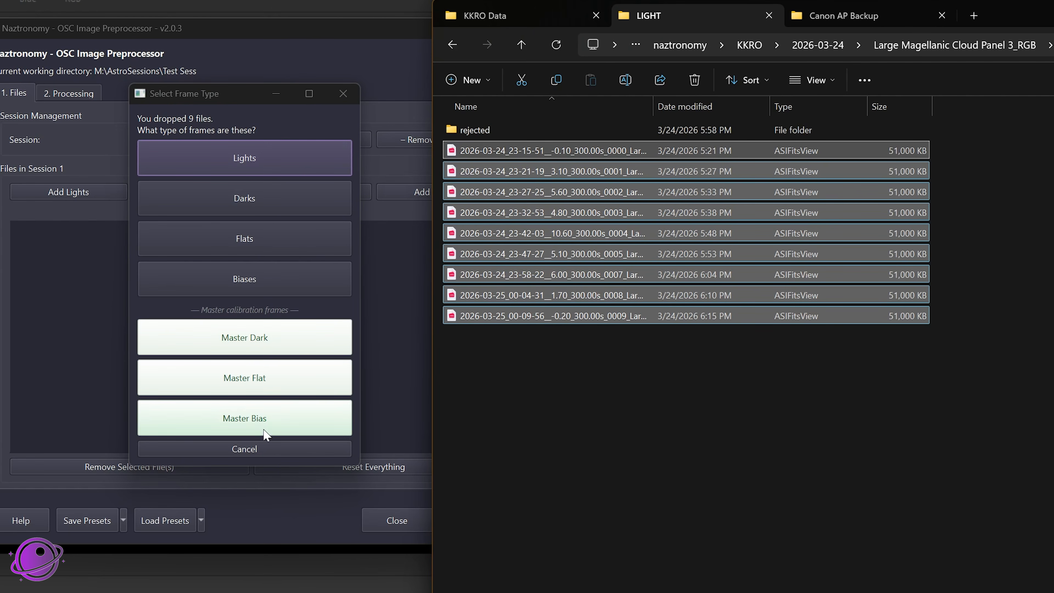
click(251, 164)
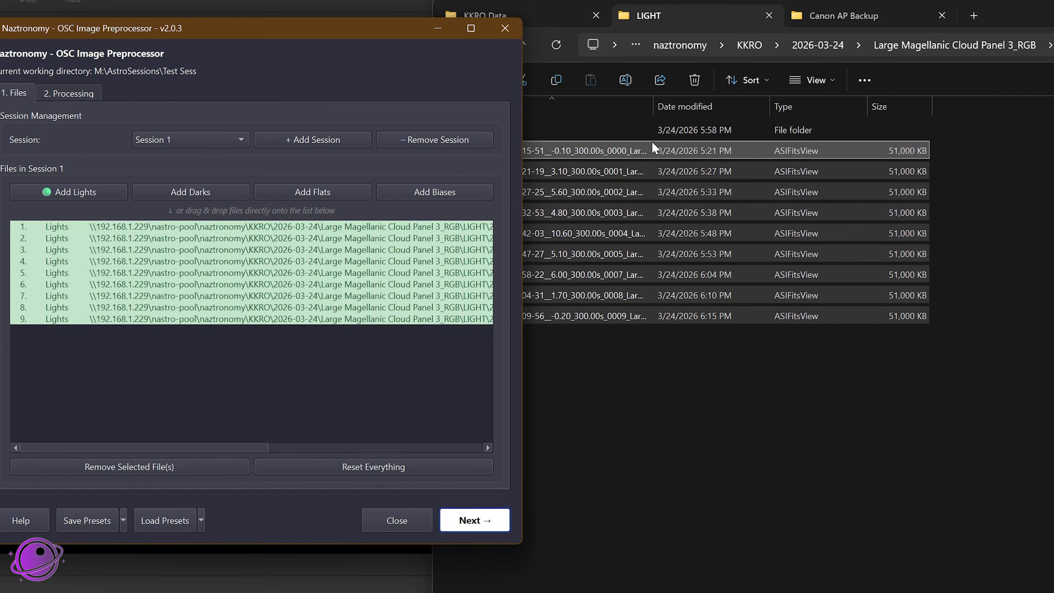
Step: Go up to the Large Magellanic Cloud Panel 3_RGB folder and add its entire LIGHT folder to Session 1
click(618, 154)
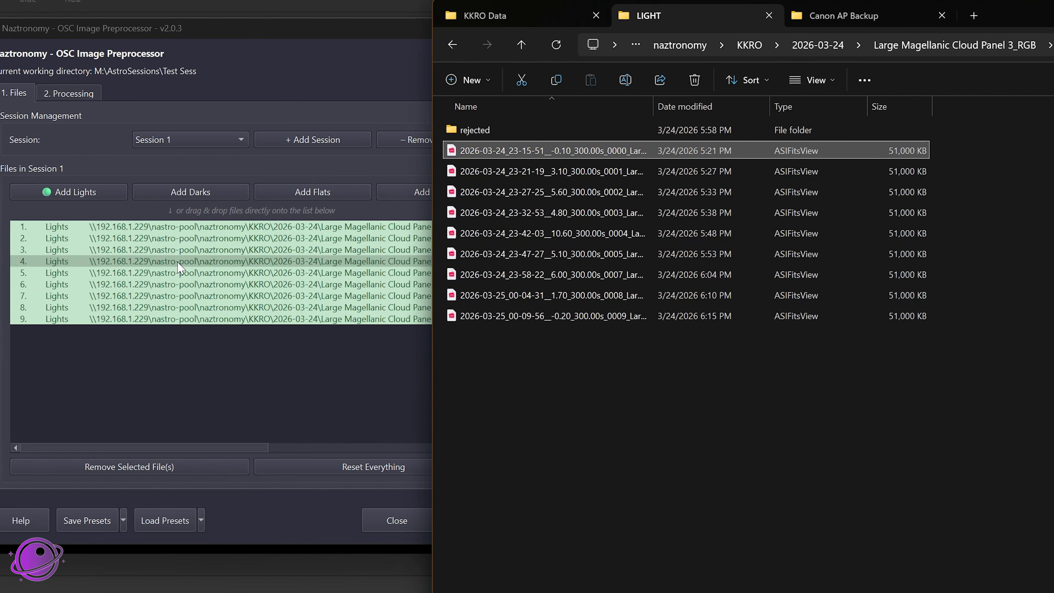
click(1002, 49)
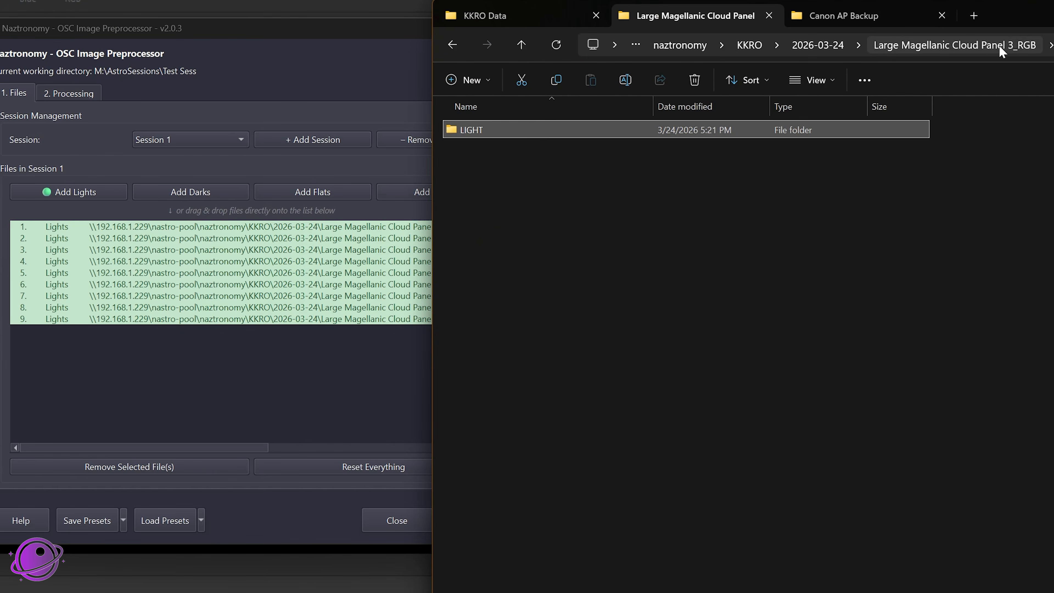
drag(471, 132, 97, 362)
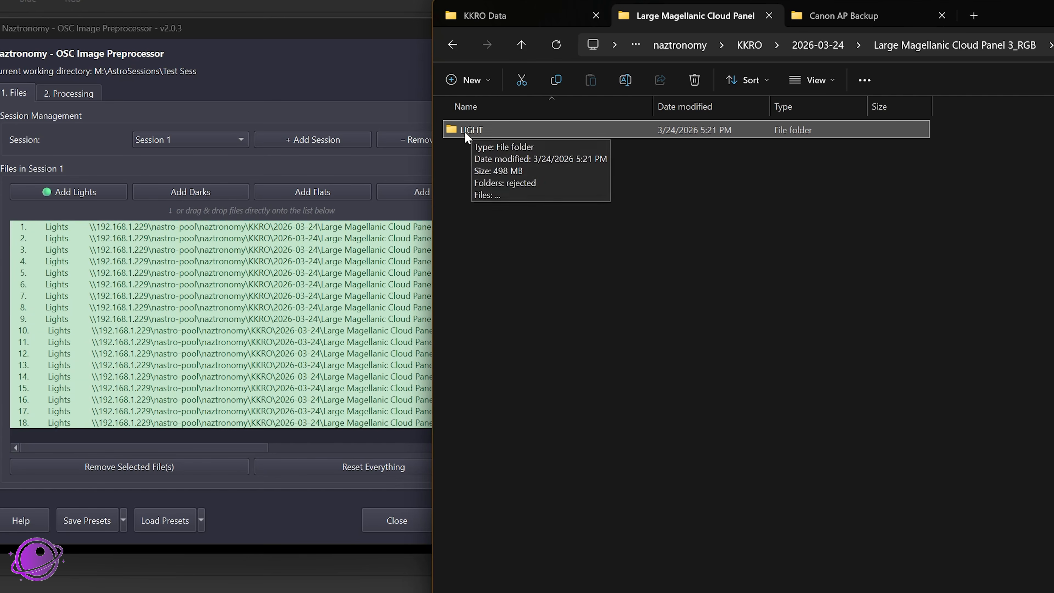
Step: Reset everything in the preprocessor again and bring up the Canon AP Backup folder in File Explorer
click(329, 462)
click(326, 302)
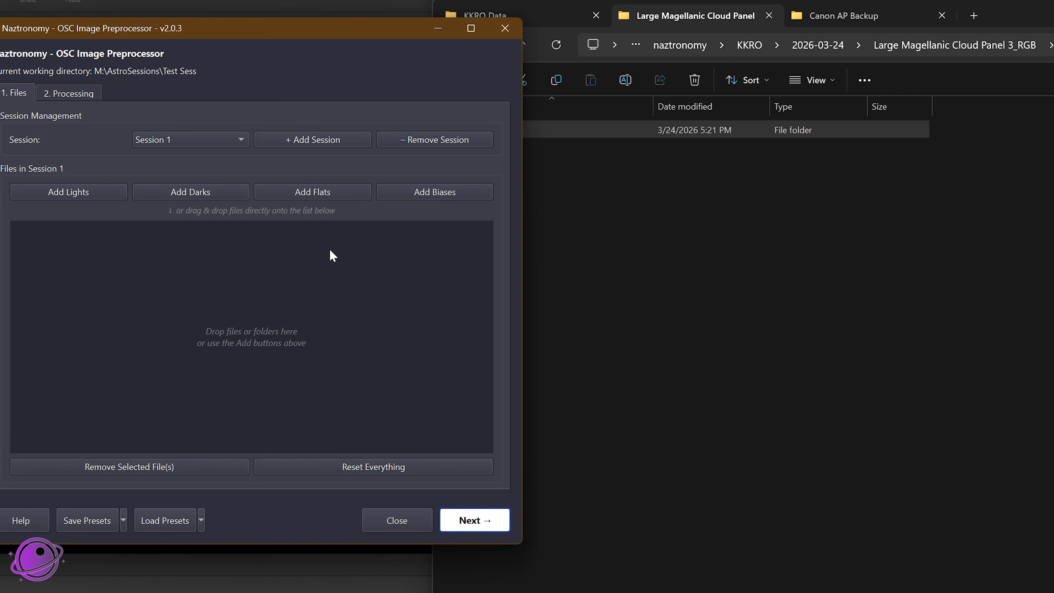
click(859, 17)
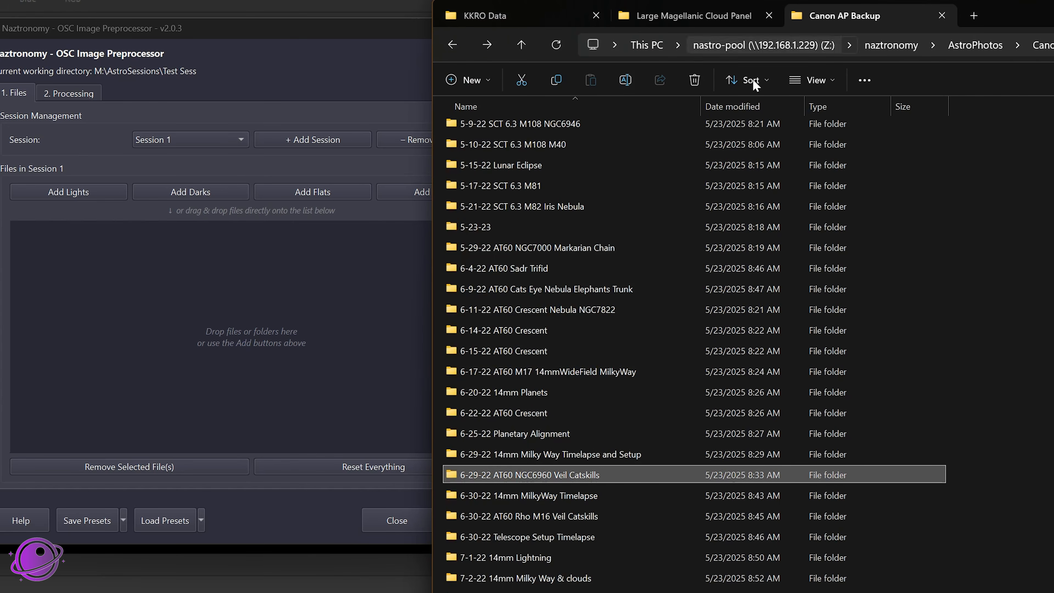
Step: Open the Light folder of 6-29-22 AT60 NGC6960 Veil Catskills and preview NGC_6960_Light_120_secs_008.cr2 before closing the image
mouse_move(530, 467)
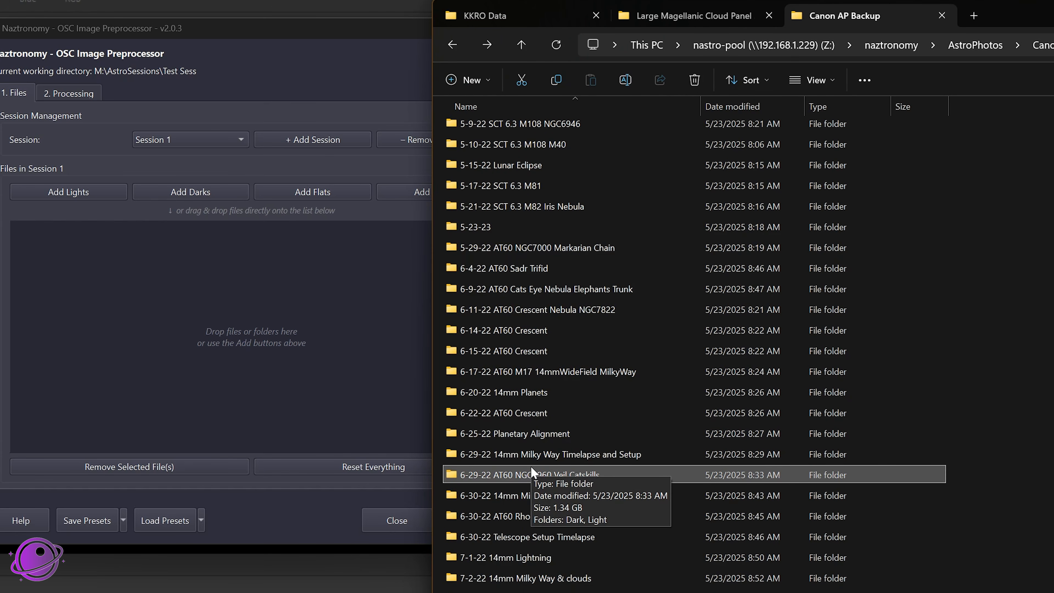
double_click(521, 472)
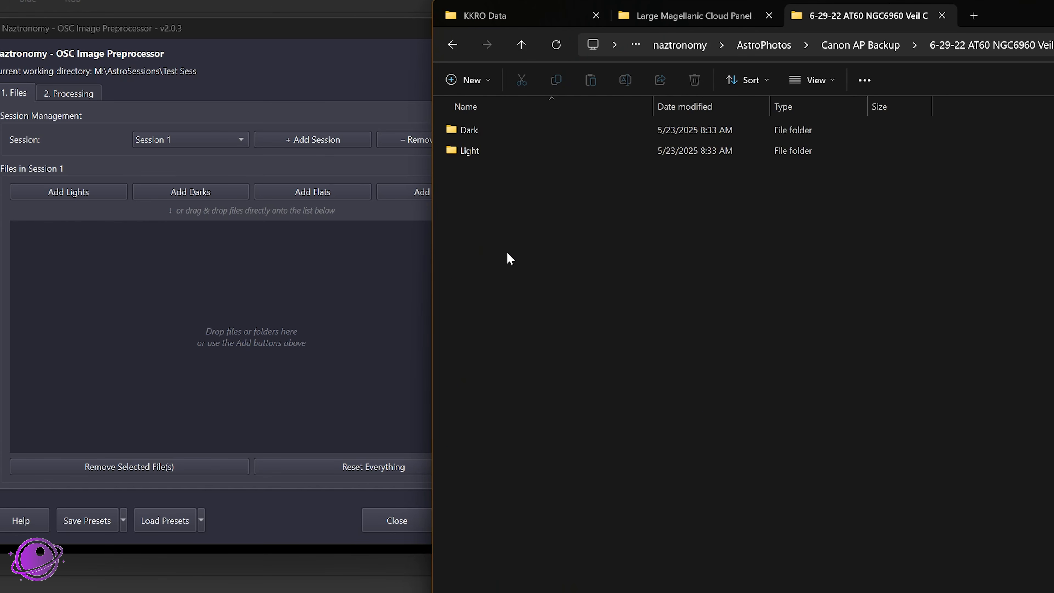
double_click(473, 152)
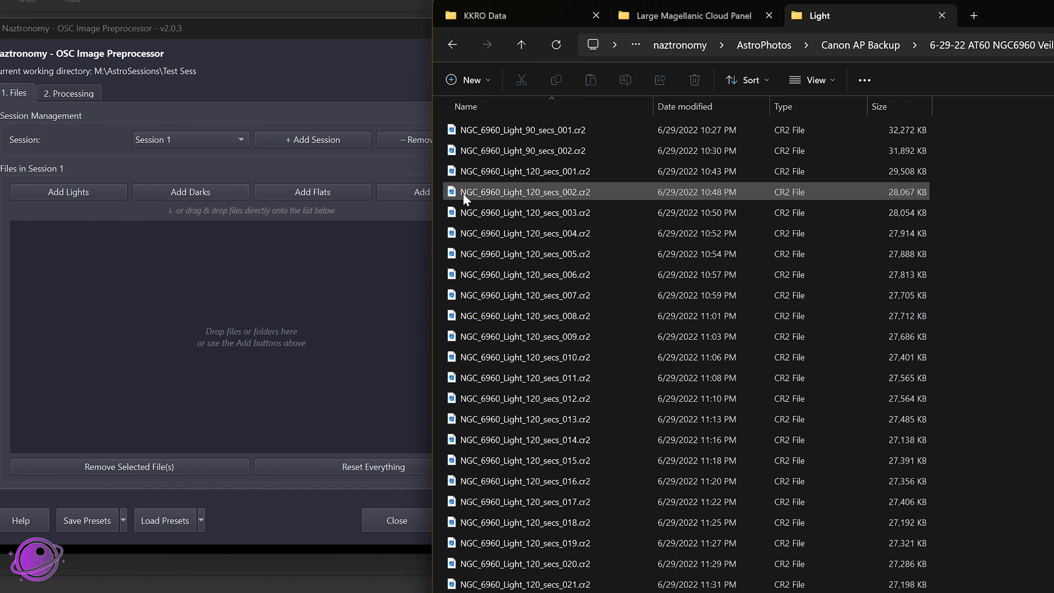
click(522, 323)
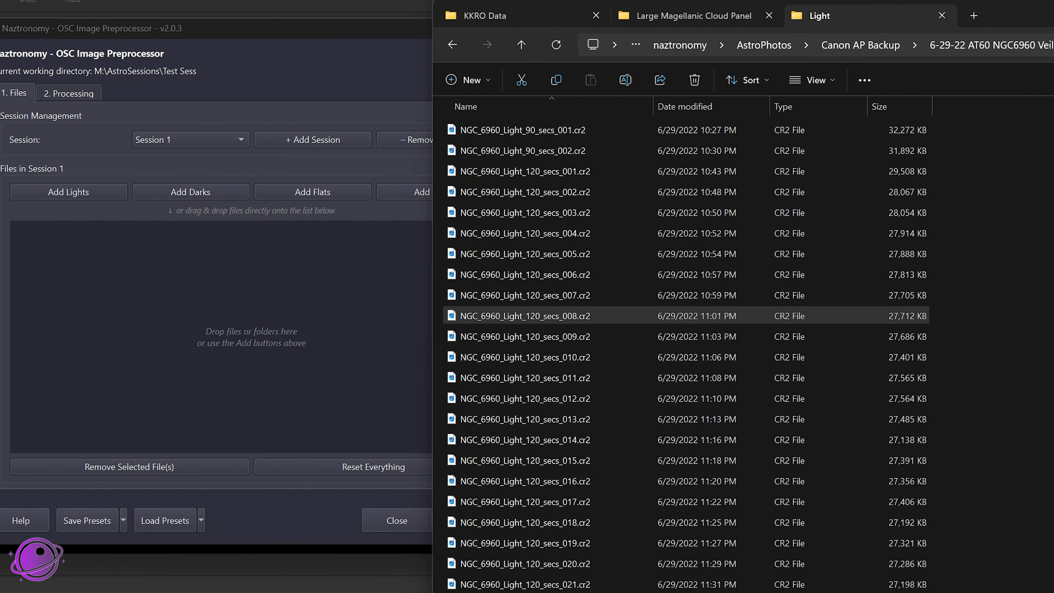
drag(0, 52, 780, 1)
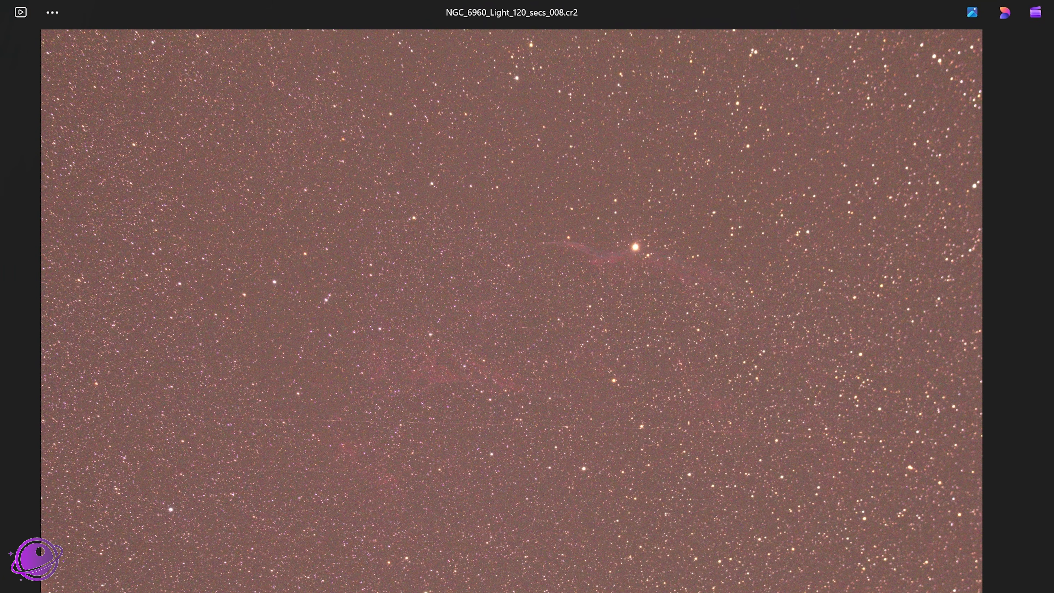
click(946, 11)
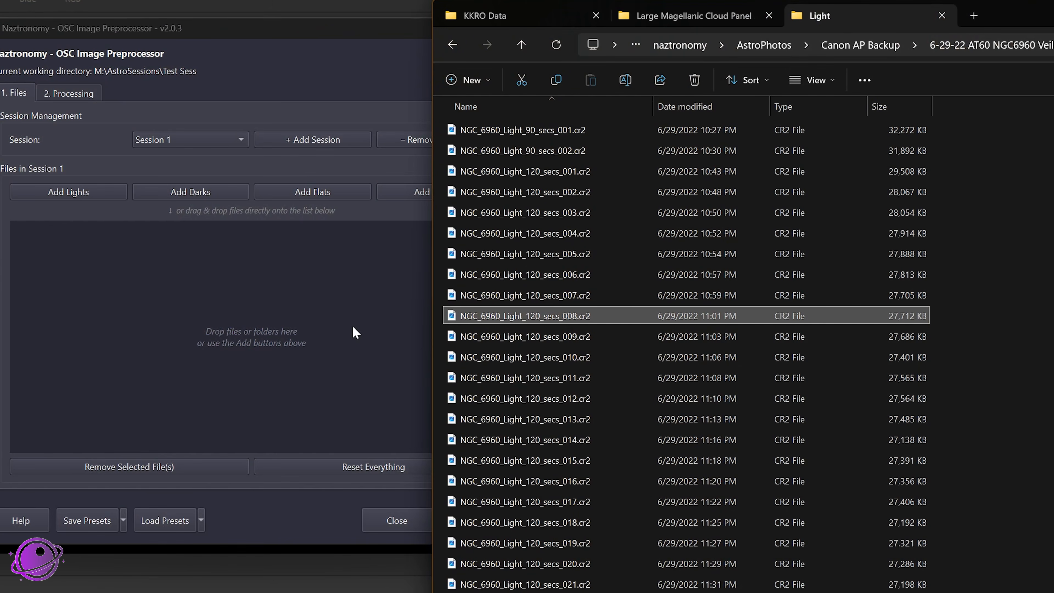
Step: Return to Canon AP Backup and add the entire 6-29-22 AT60 NGC6960 Veil Catskills folder to Session 1
click(1050, 45)
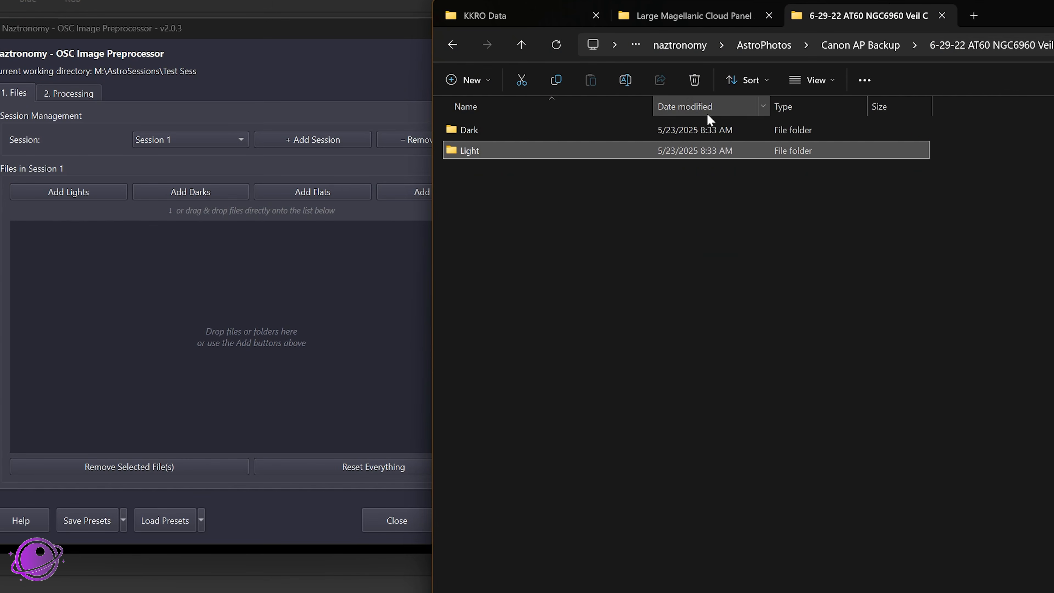
click(865, 44)
scroll(581, 377, down, 4)
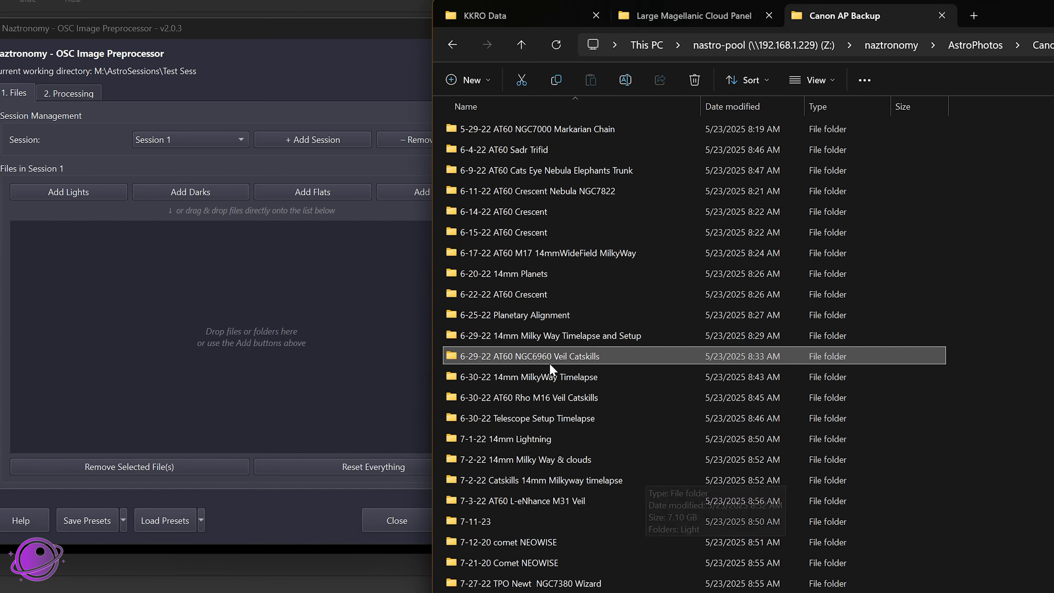
drag(543, 351, 184, 332)
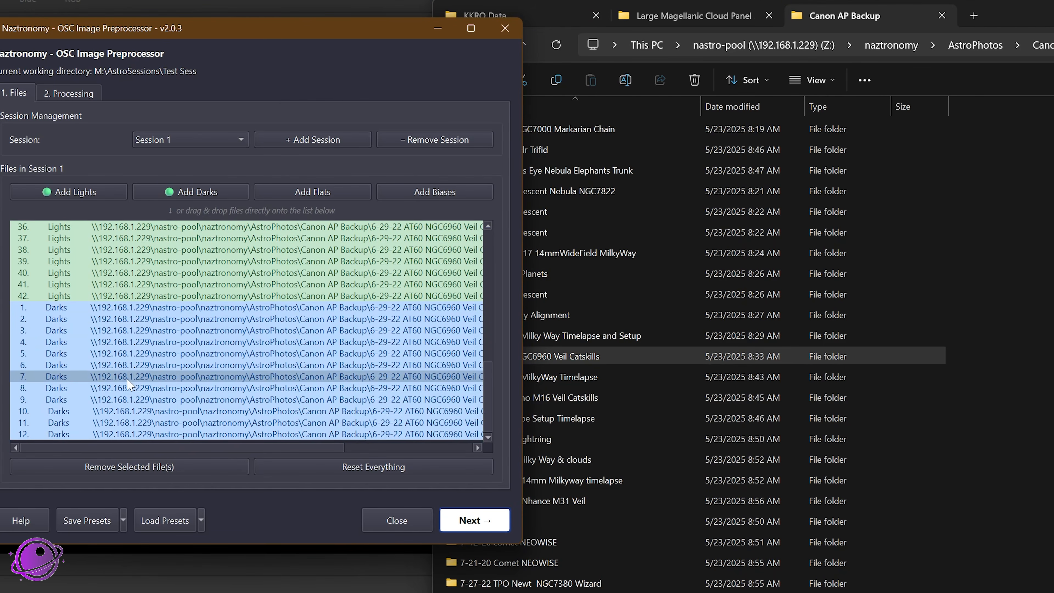
scroll(199, 383, up, 12)
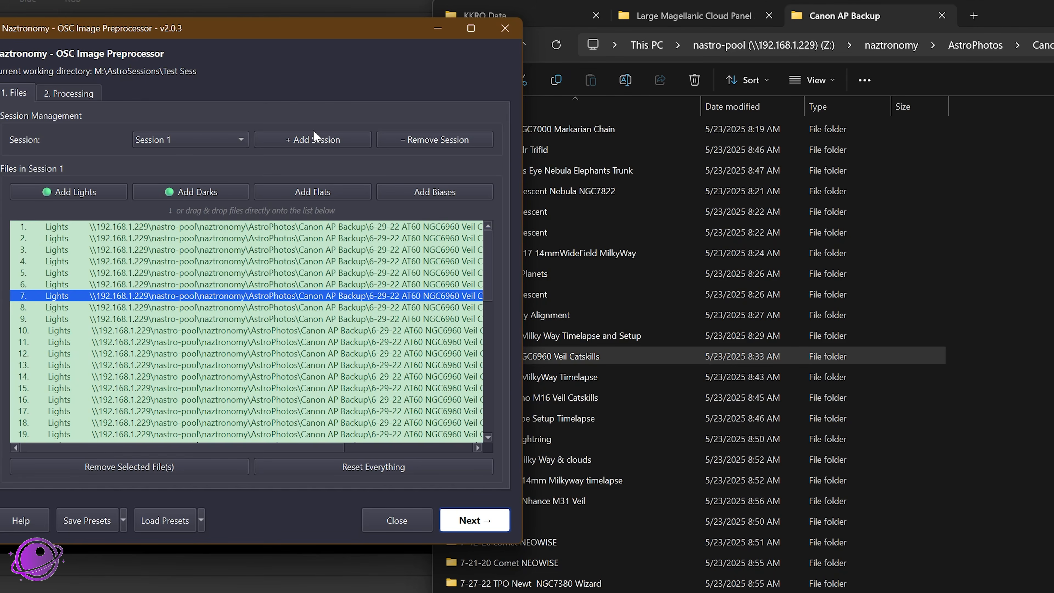
Step: Add a second session and open the Light folder inside 6-29-22 AT60 NGC6960 Veil Catskills
click(308, 144)
double_click(558, 350)
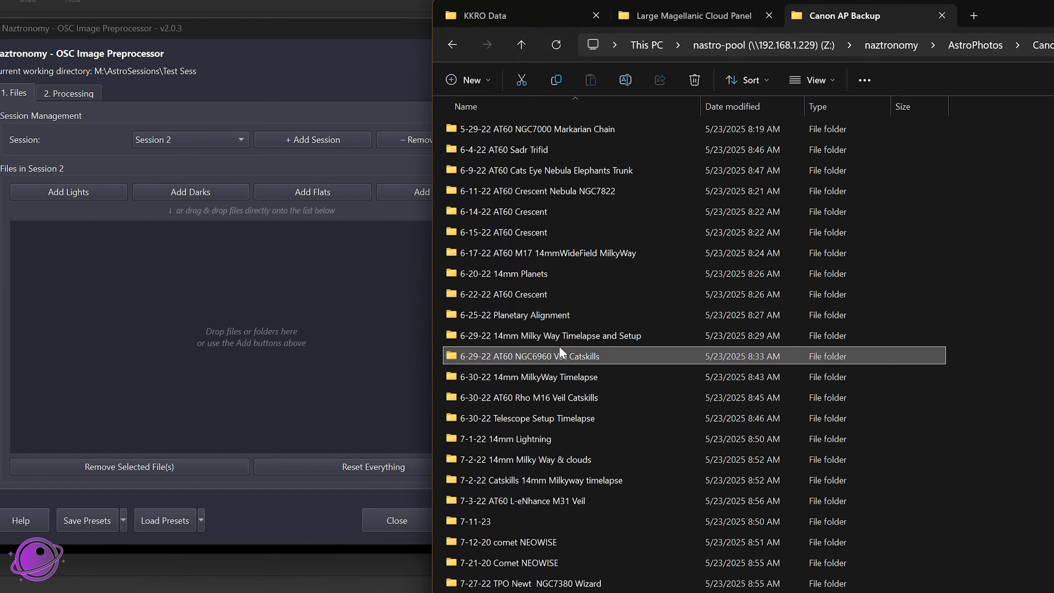
double_click(492, 150)
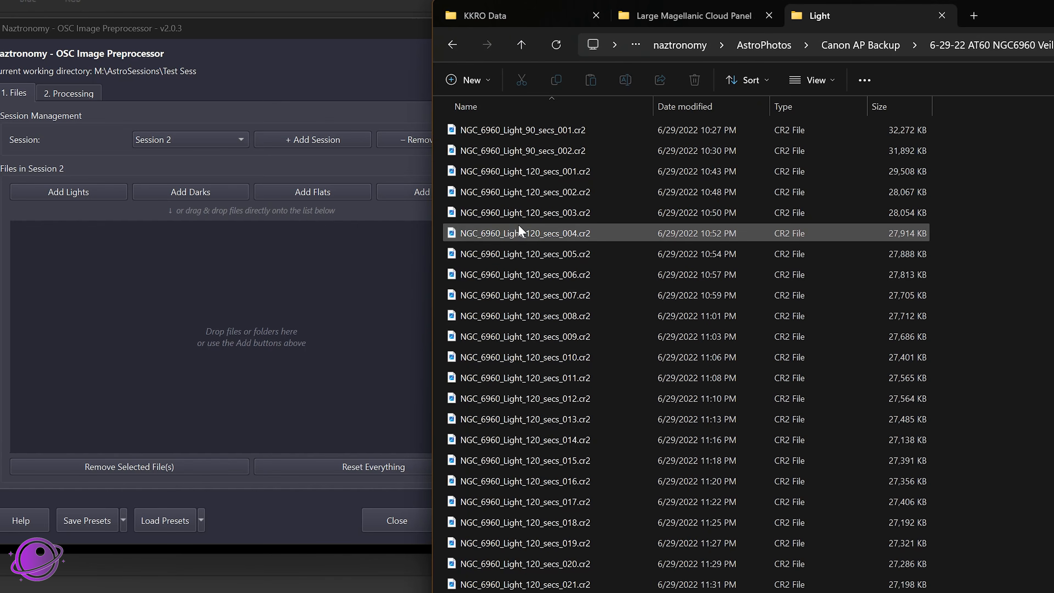
shift+click(519, 203)
drag(517, 196, 193, 296)
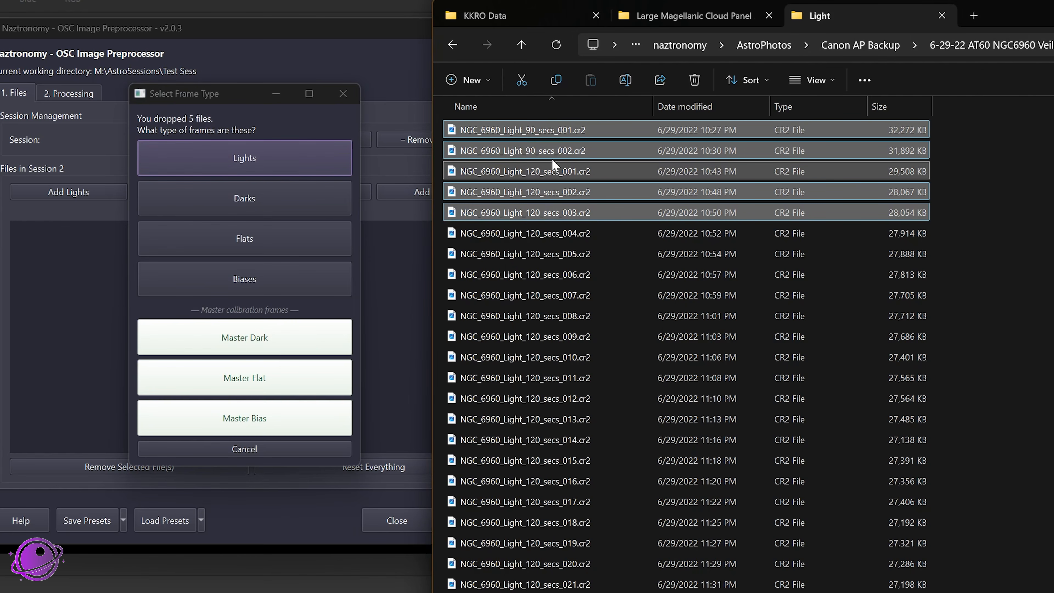
click(343, 94)
Step: Go up to the Veil Catskills folder and add its Light and Dark folders to Session 2
click(1037, 46)
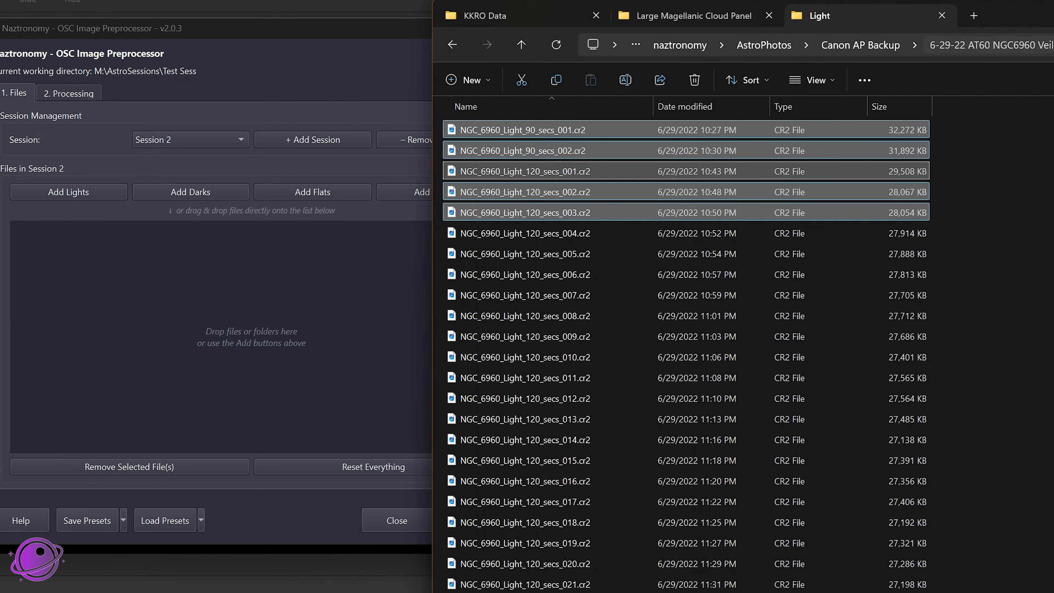
drag(480, 141, 79, 334)
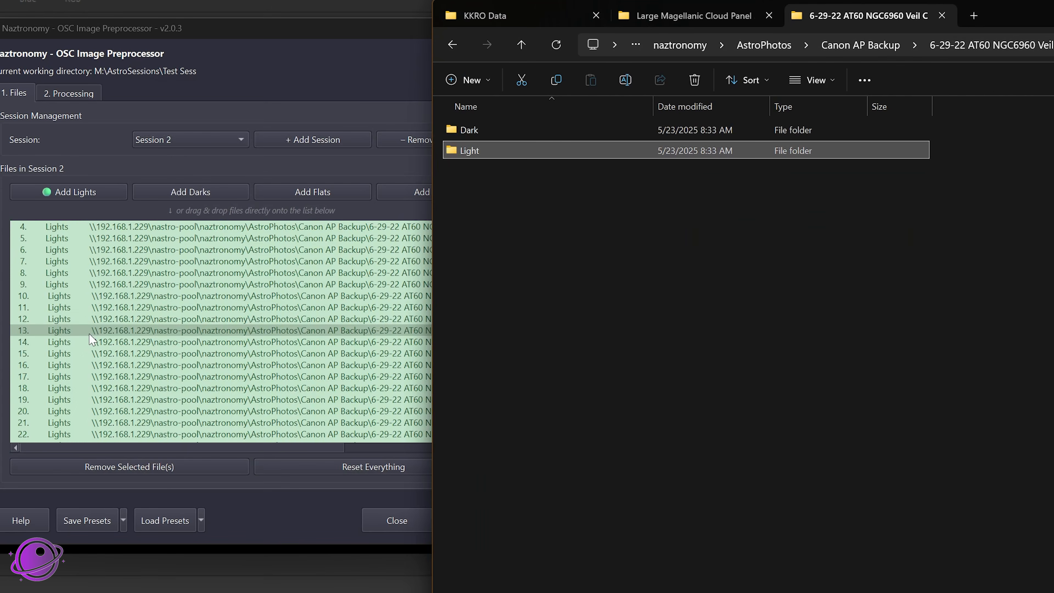
drag(463, 127, 85, 446)
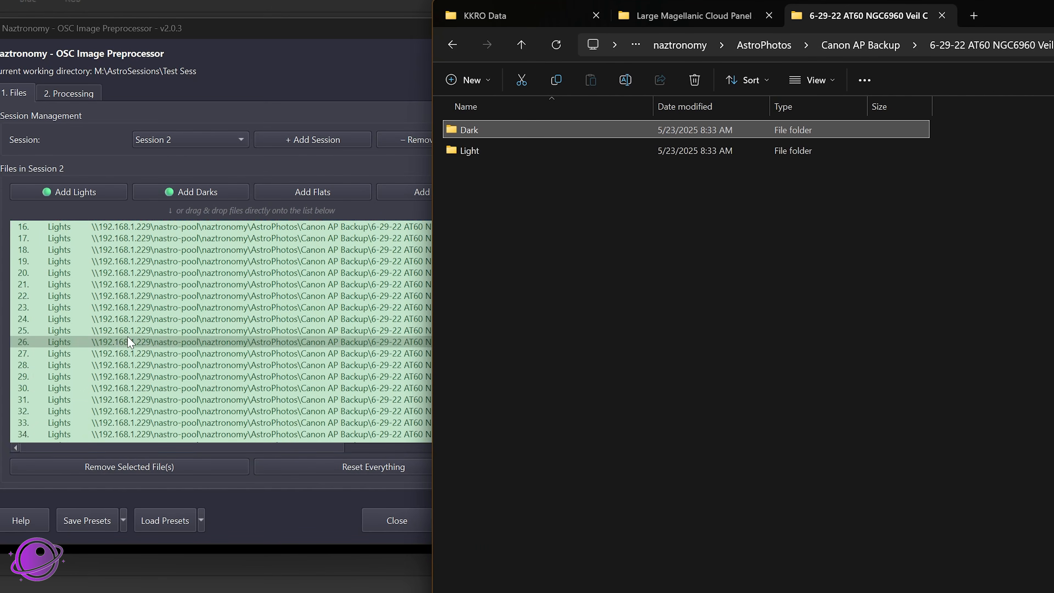
Step: Add NGC_6960_Dark_120_secs_002.cr2 from the Dark folder as Darks to all sessions
double_click(469, 127)
drag(494, 154, 174, 332)
click(482, 157)
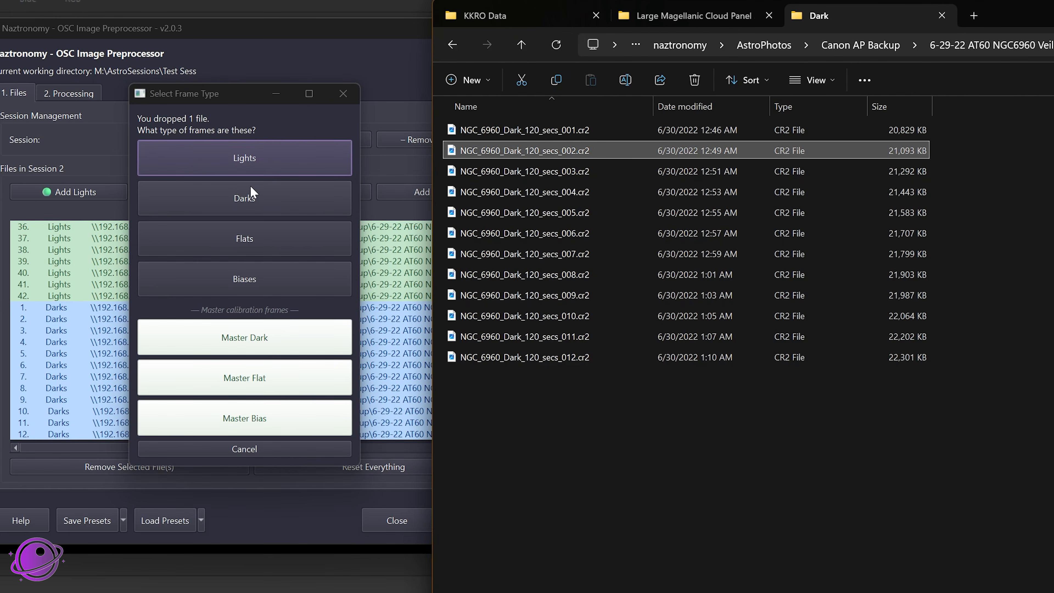
click(250, 198)
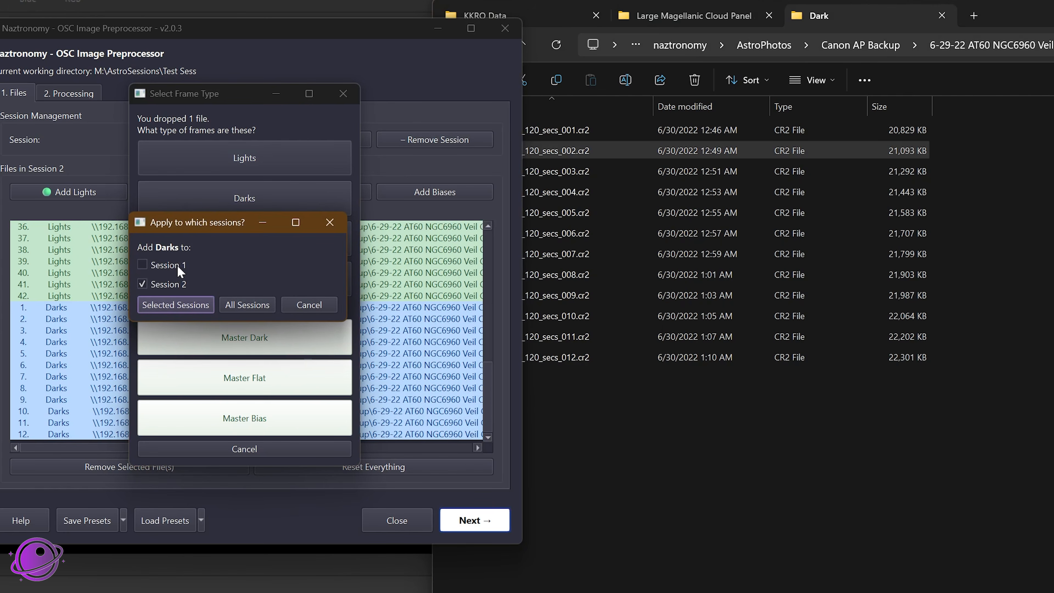
click(237, 306)
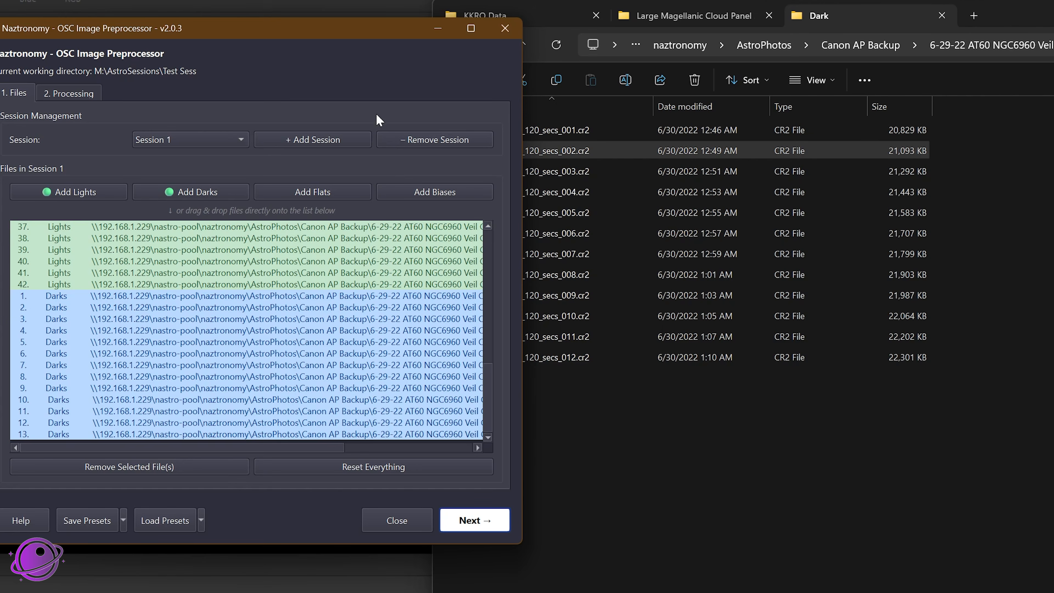
Step: Review Session 1's file list and glance at the processing options before returning to the files
scroll(247, 271, up, 3)
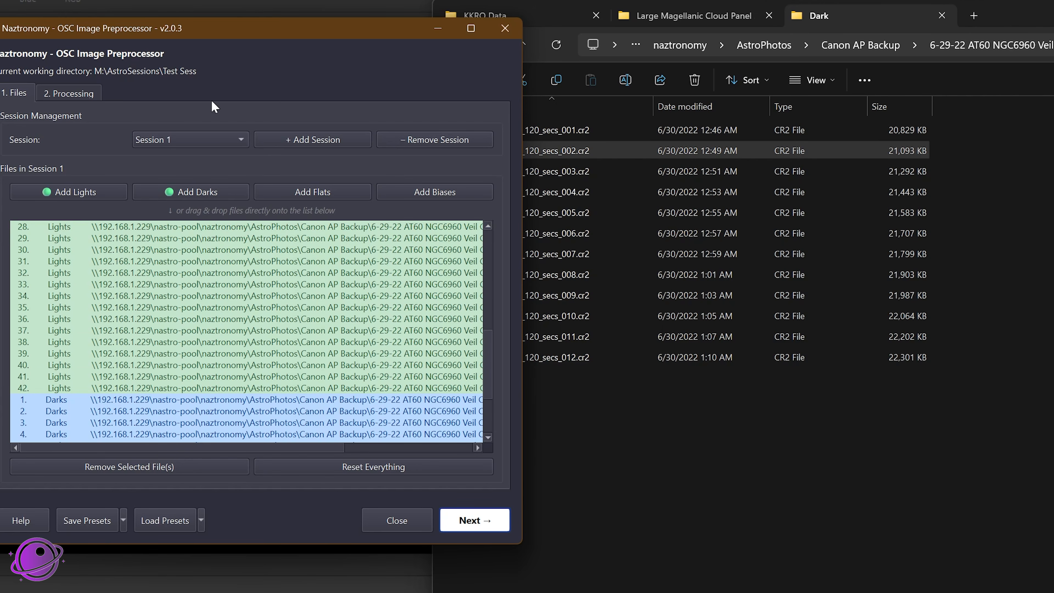
click(88, 94)
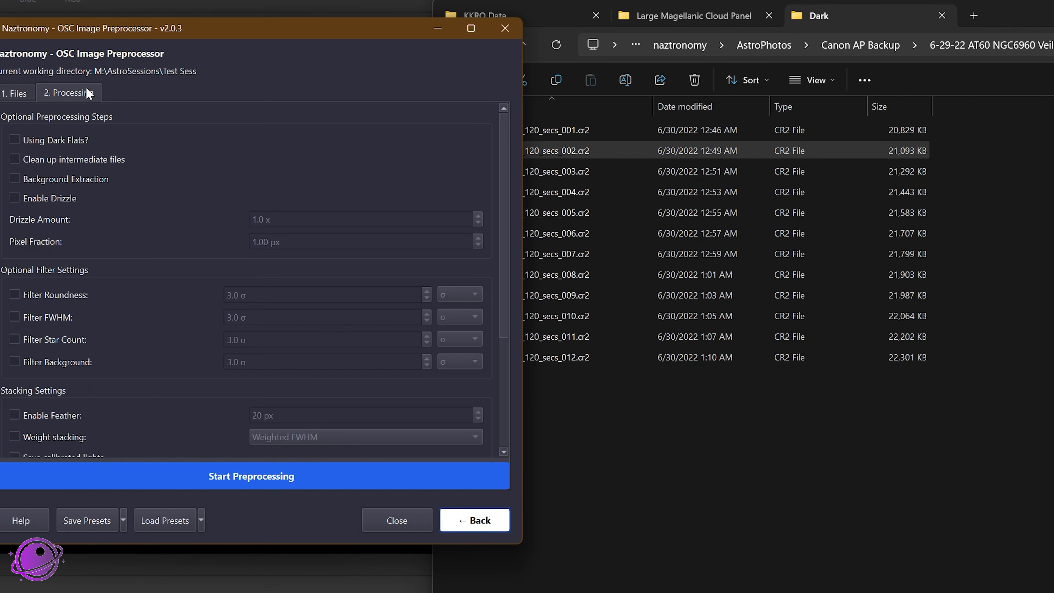
click(17, 96)
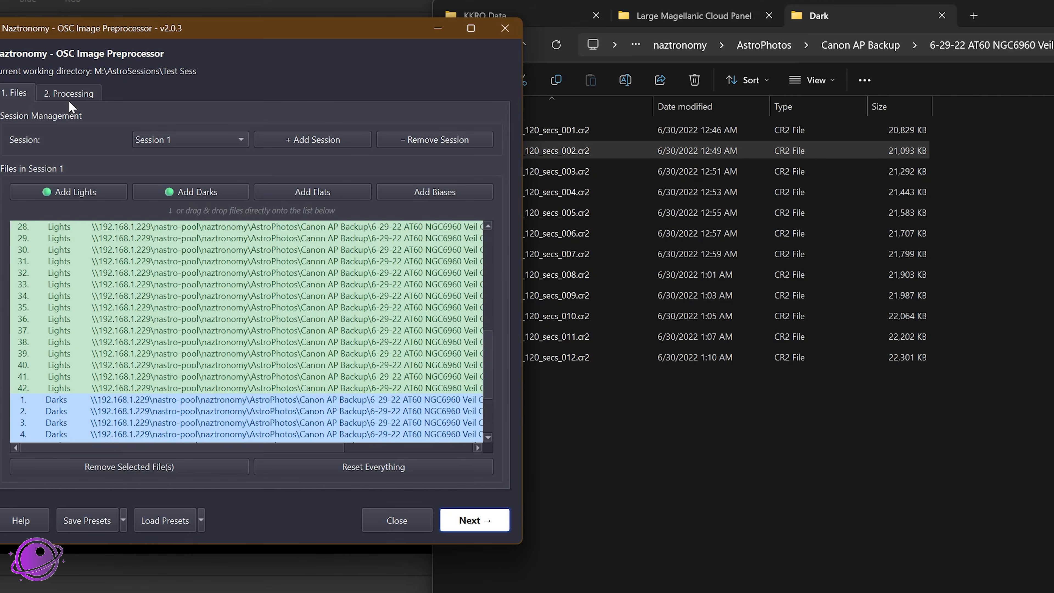
Step: Open the preprocessor's help and read the Drag & Drop section
click(21, 519)
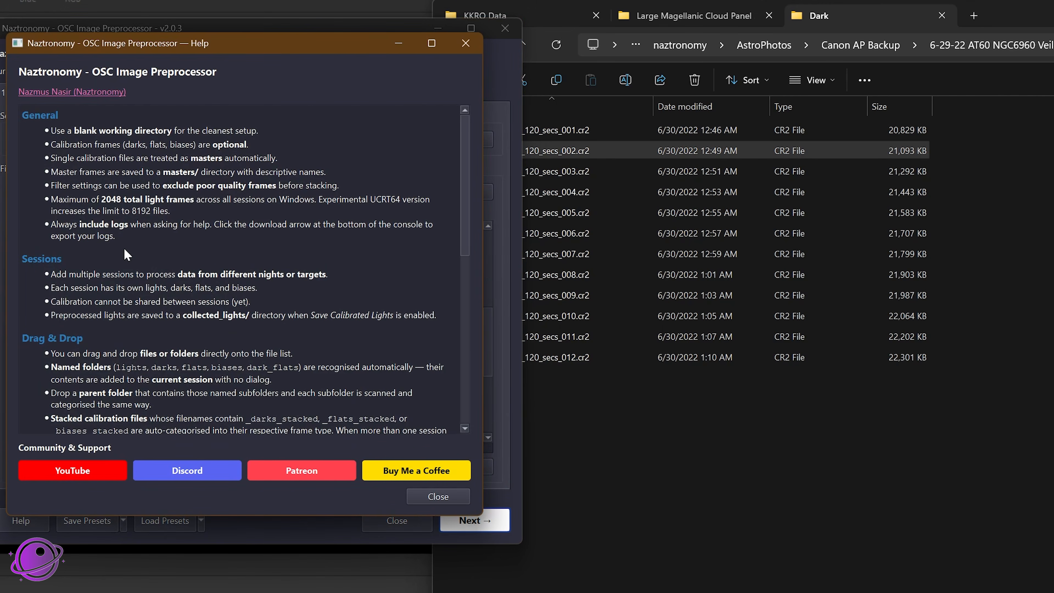
scroll(131, 275, down, 3)
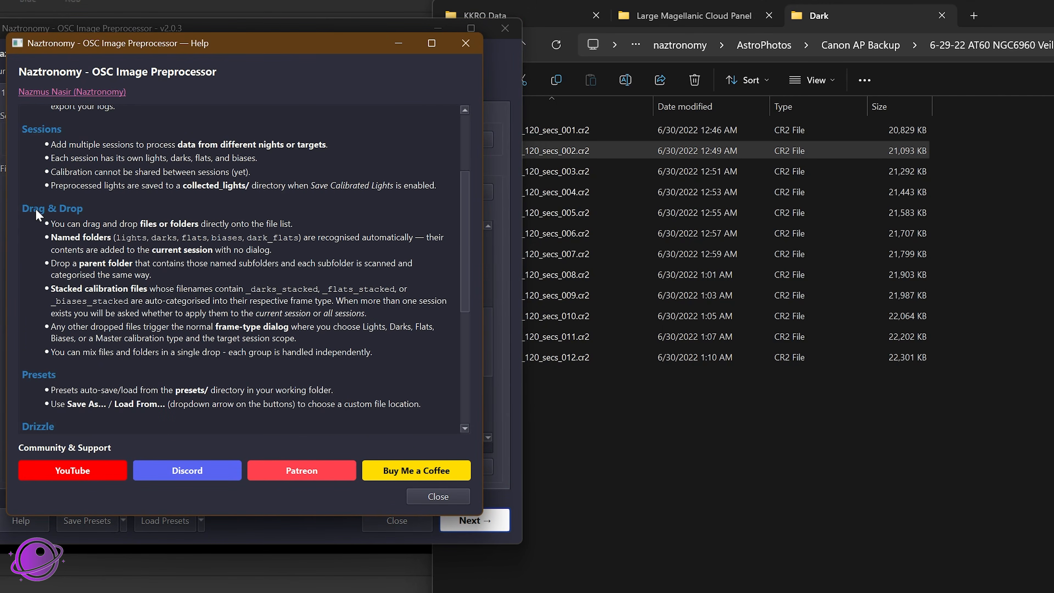
drag(36, 209, 305, 294)
click(318, 299)
drag(420, 369, 161, 216)
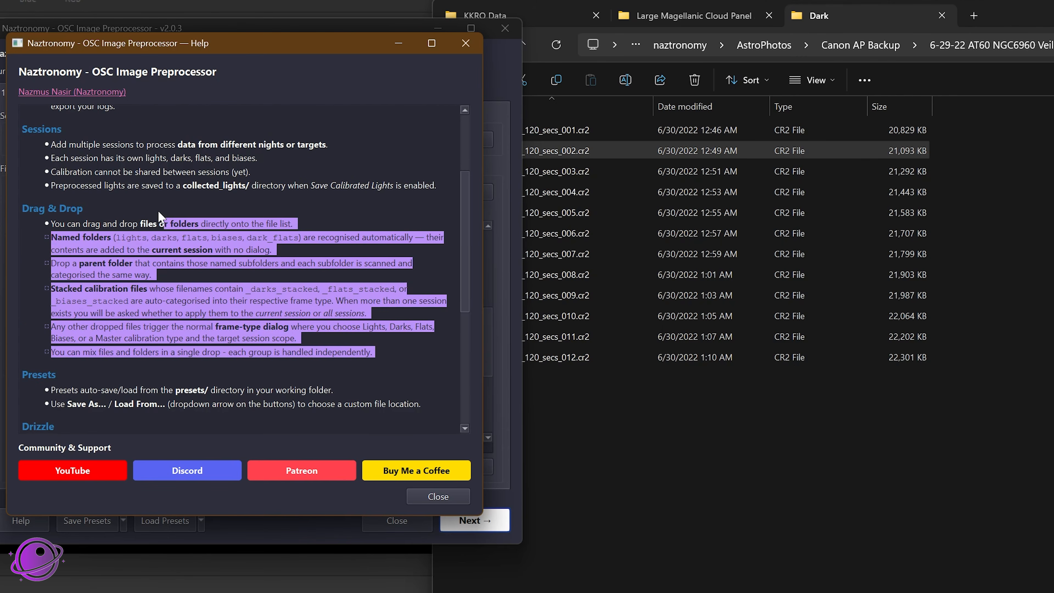
Step: Read the Target Modes section of the help, covering the single target, multi target, paneled mosaic and mono modes
drag(471, 242, 476, 326)
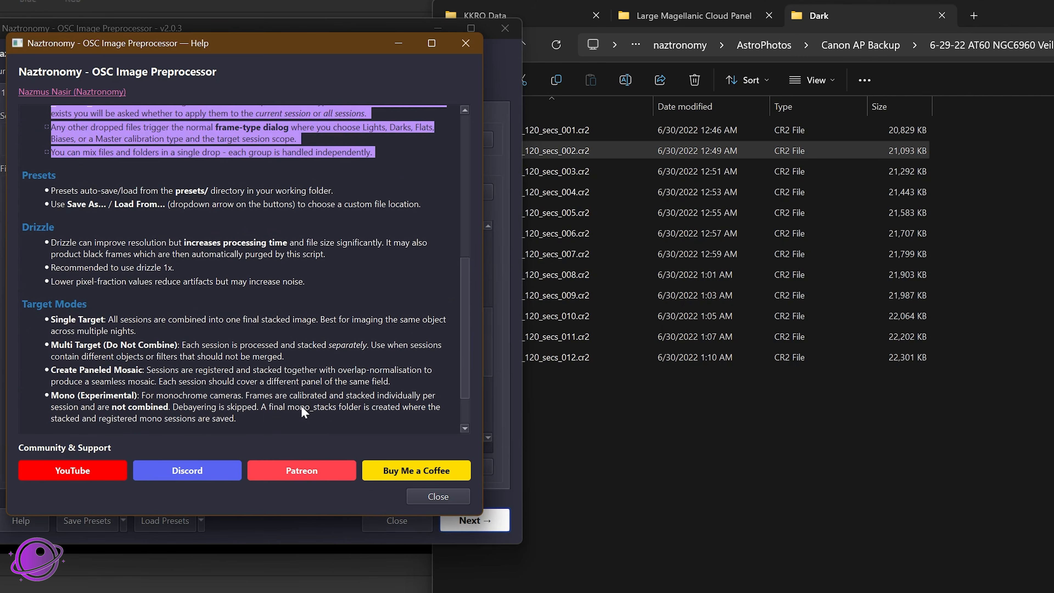
drag(291, 427, 82, 317)
click(82, 314)
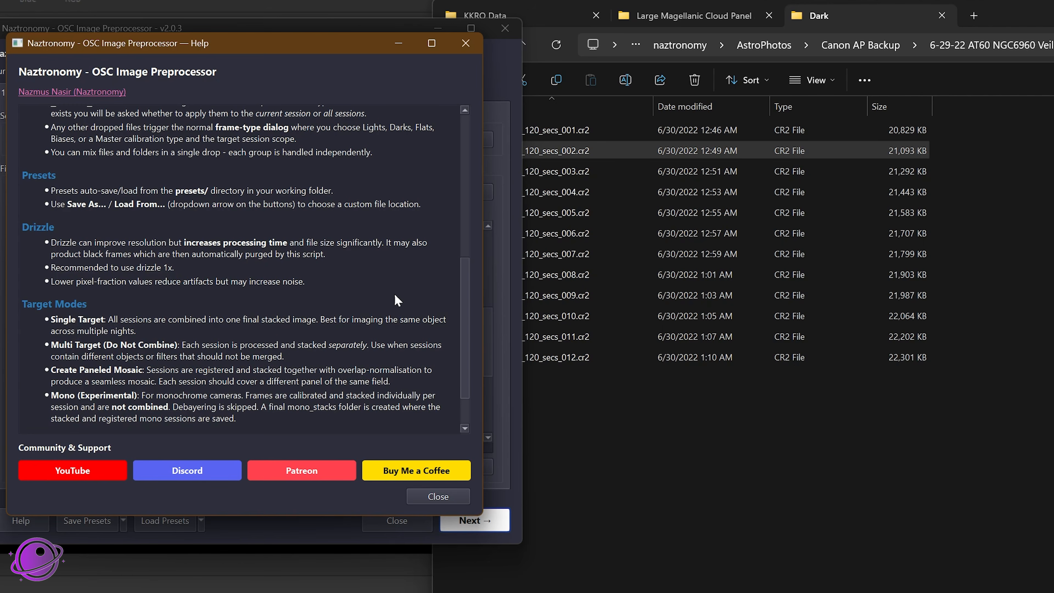
drag(120, 345, 256, 397)
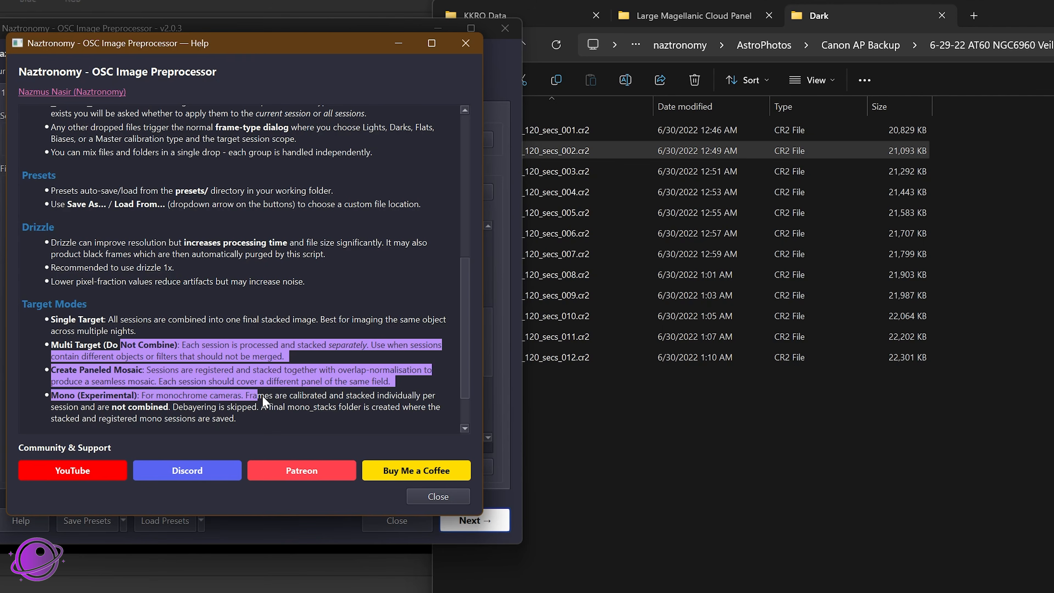
drag(256, 429, 6, 315)
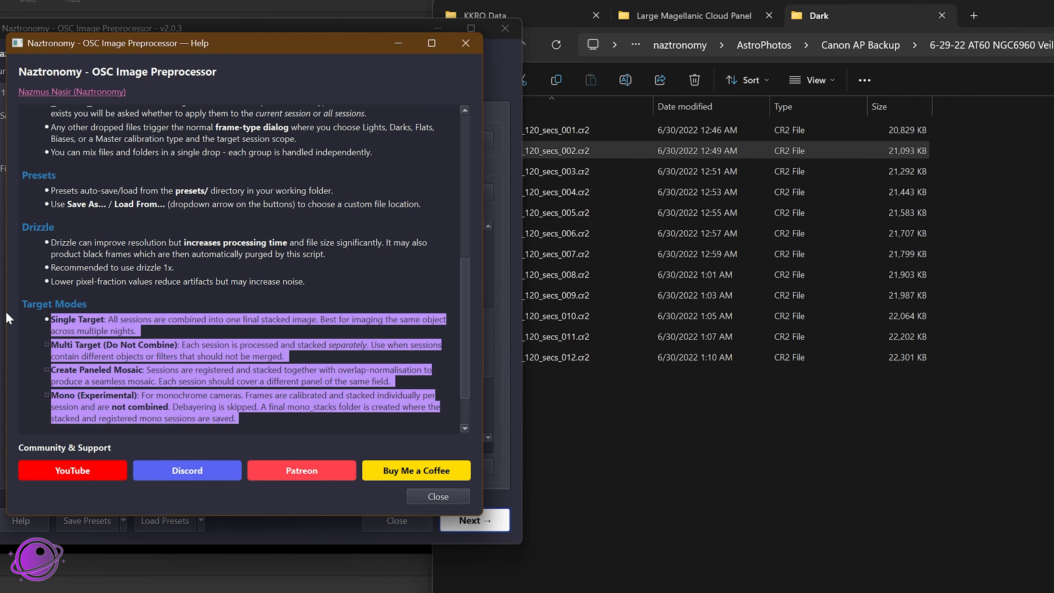
click(101, 395)
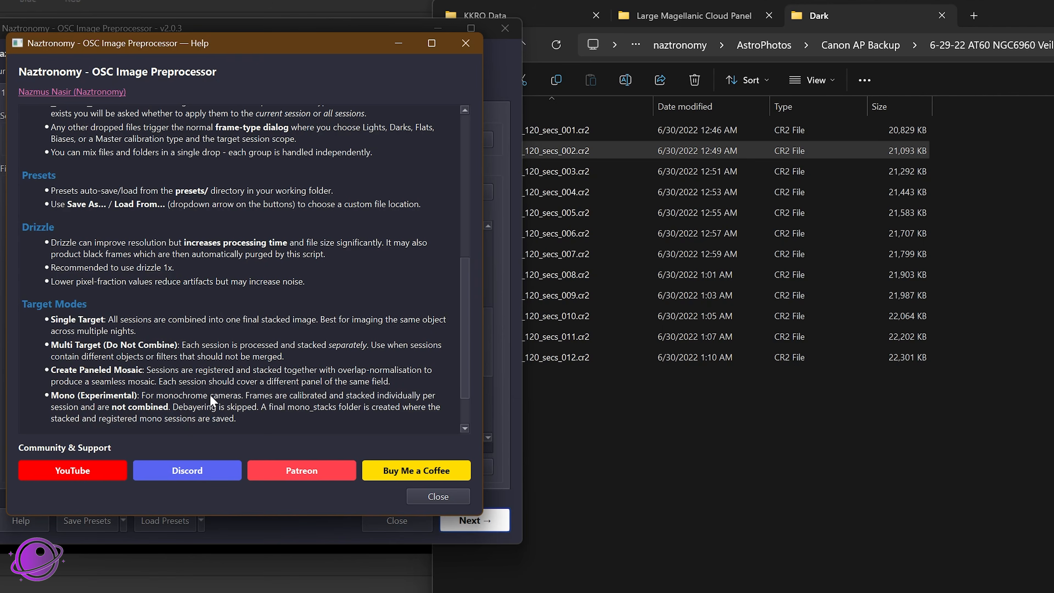
Step: Examine the Mono (Experimental) and Create Paneled Mosaic entries in the help, and close it
drag(241, 413, 44, 397)
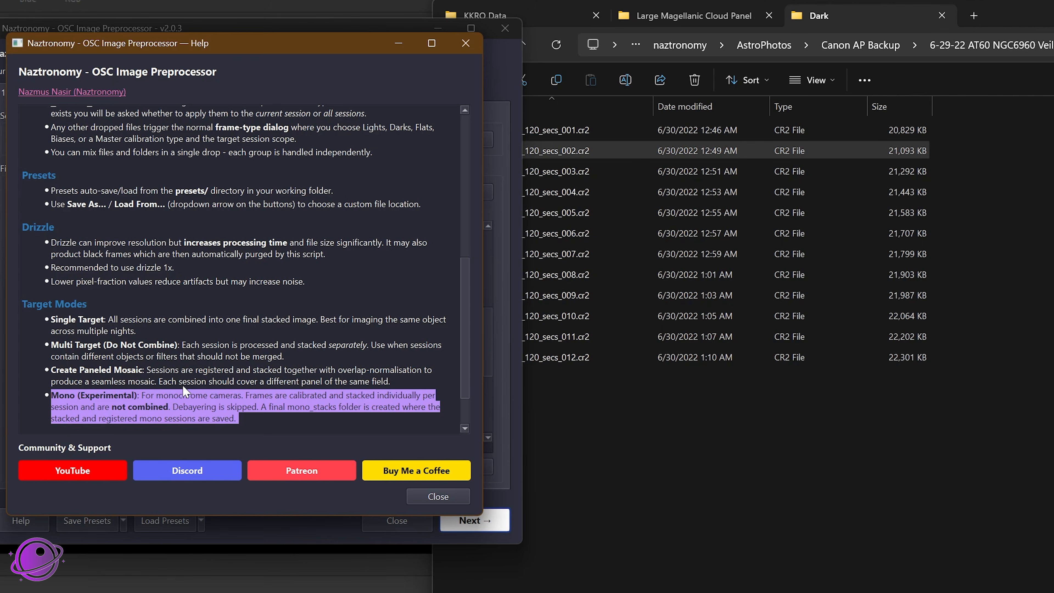
click(207, 388)
drag(239, 419, 45, 394)
scroll(462, 284, down, 3)
scroll(462, 315, down, 3)
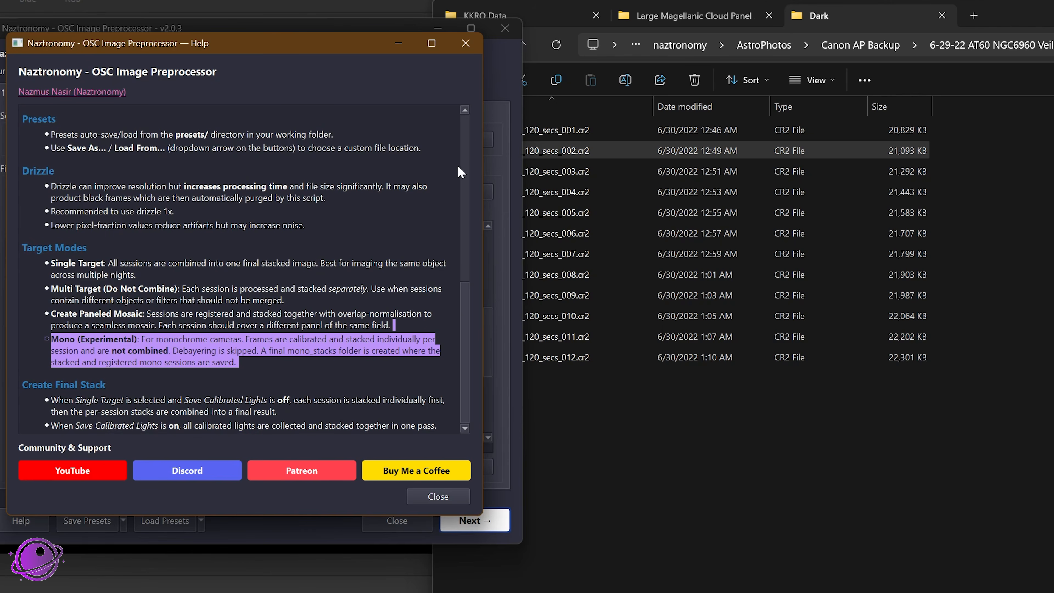
drag(430, 329, 12, 320)
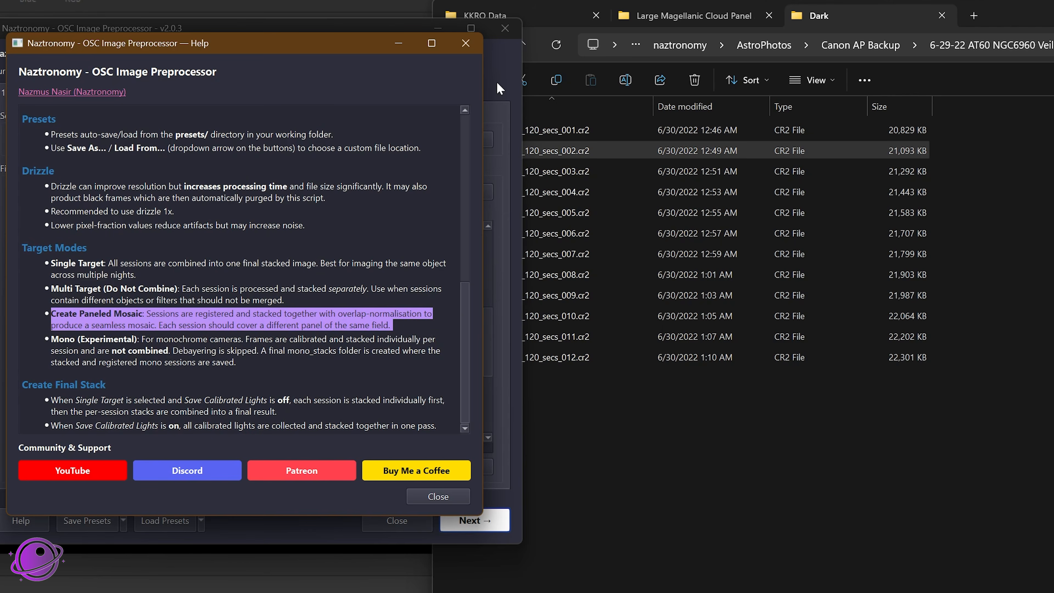
click(466, 43)
Step: Check the file names of the darks at the end of Session 1's list
scroll(166, 332, up, 1)
scroll(166, 374, down, 2)
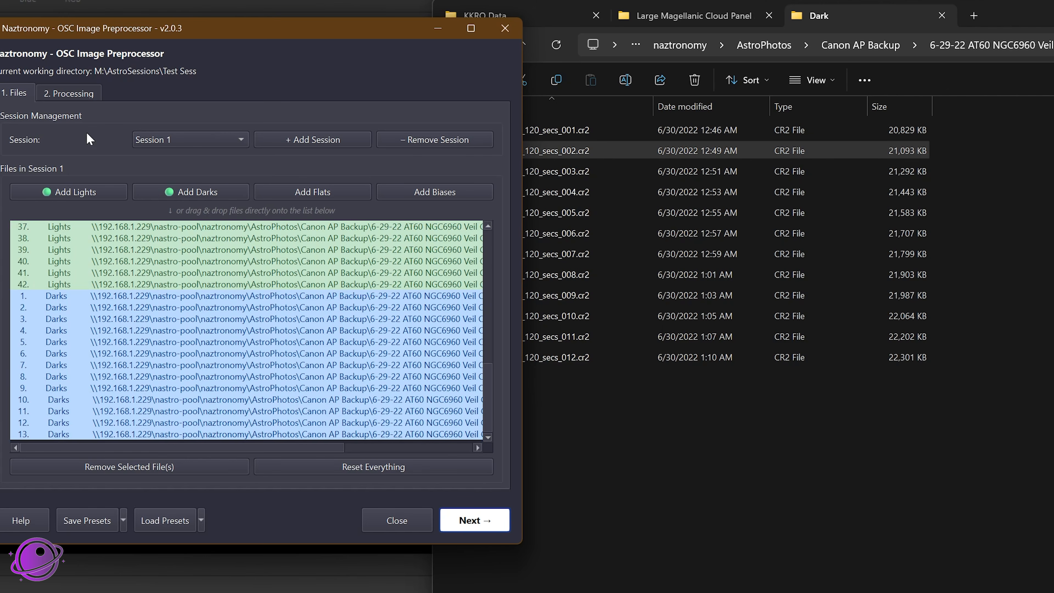
drag(201, 448, 332, 448)
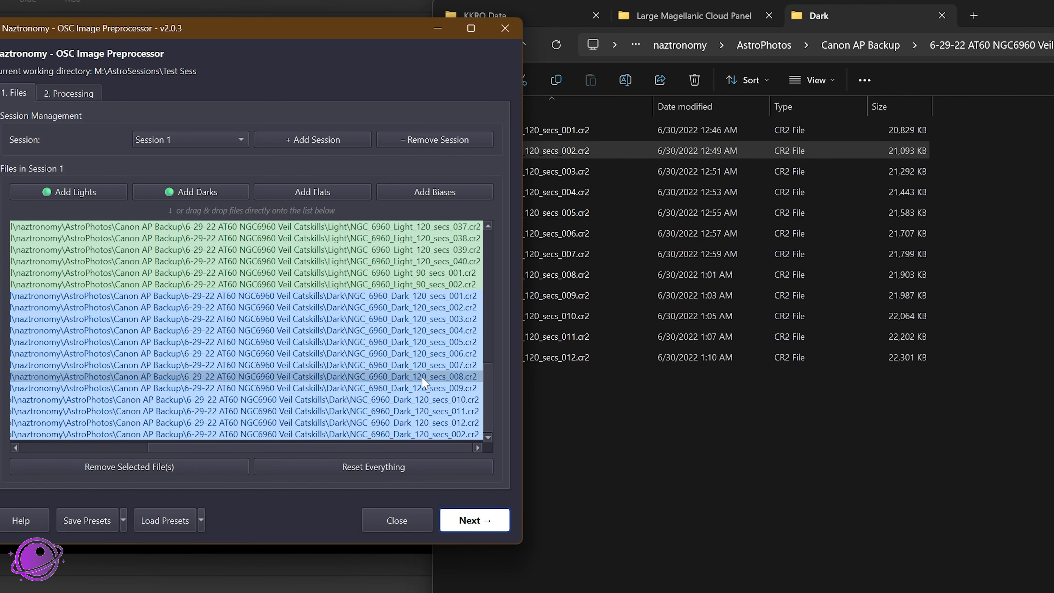
Step: Check the contents of the Test Sess working directory in Siril's folder chooser, including the masters folder, and close the chooser
drag(211, 448, 84, 448)
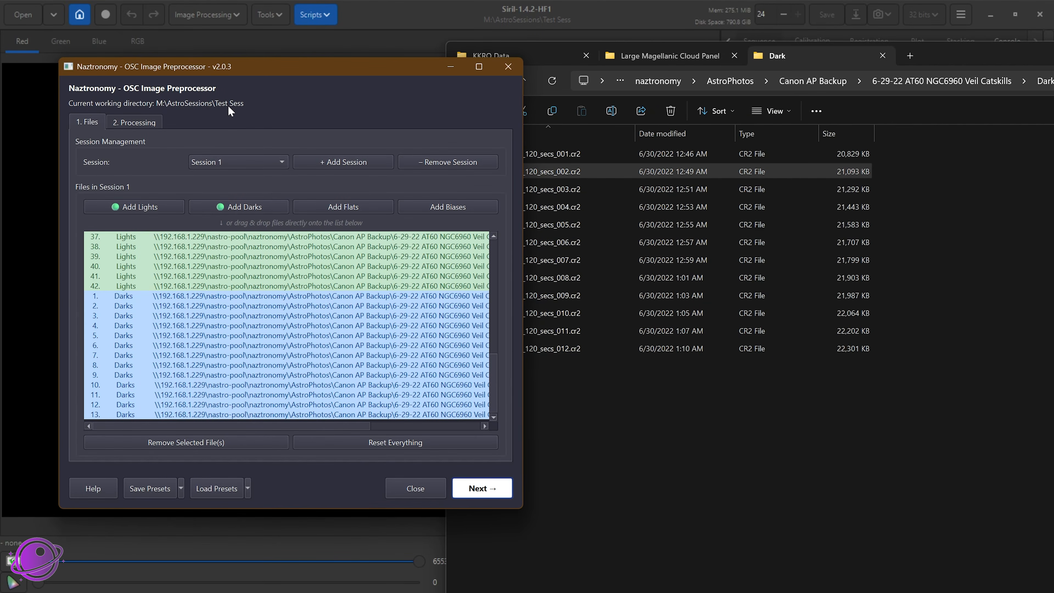
click(435, 14)
click(80, 15)
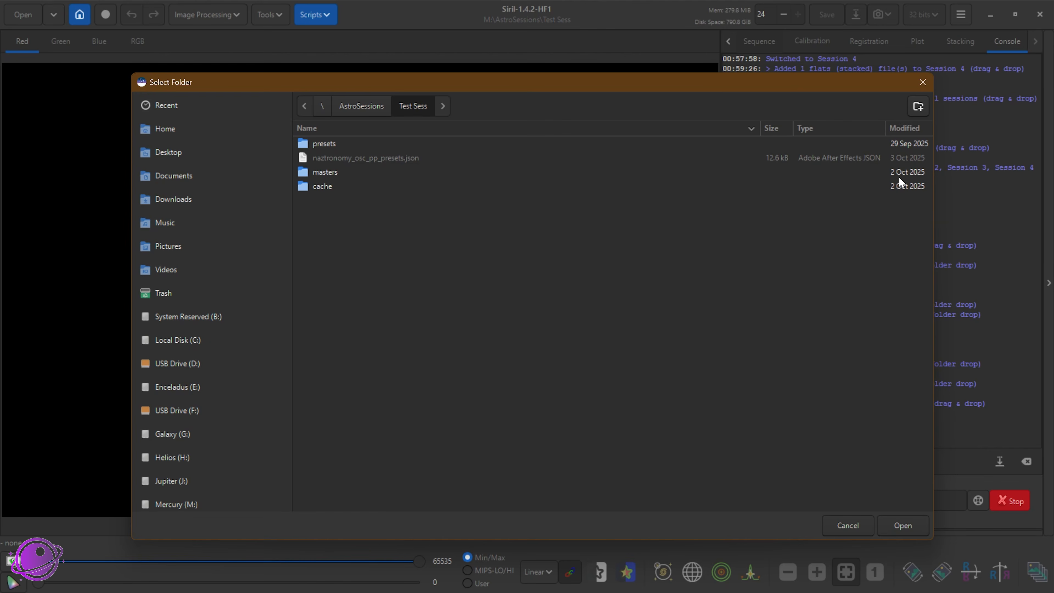
click(322, 174)
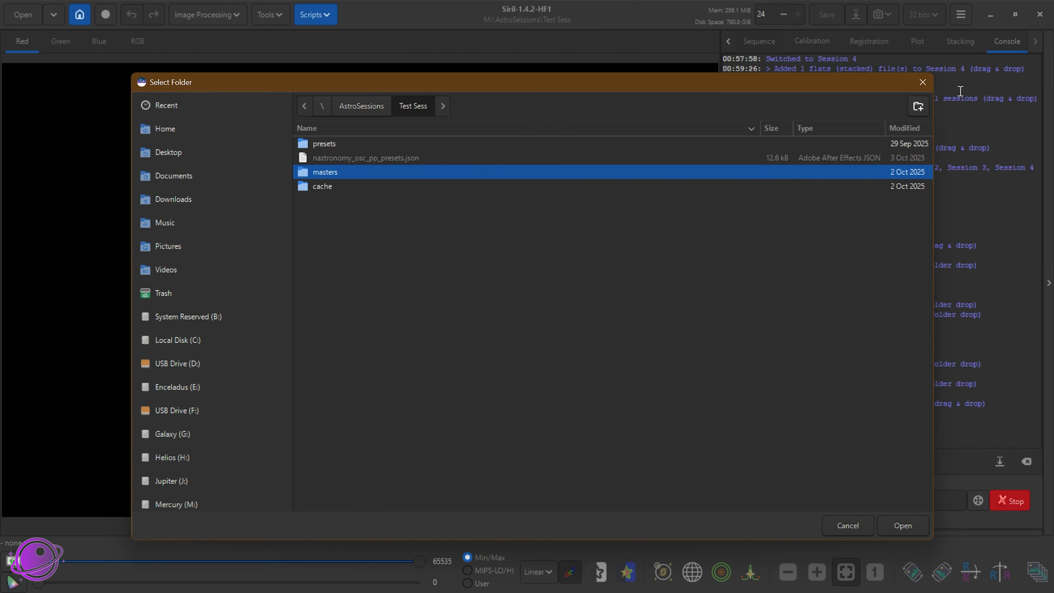
click(917, 83)
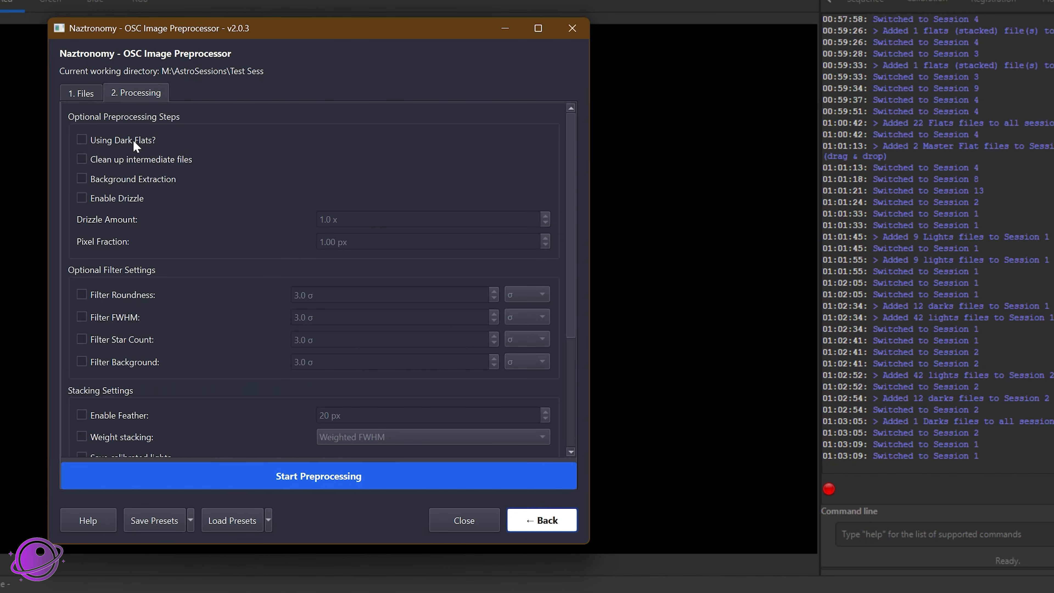
Step: Turn on the optional preprocessing steps Using Dark Flats, Clean up intermediate files and Background Extraction
mouse_move(134, 145)
click(133, 142)
click(94, 91)
click(125, 92)
click(151, 160)
click(139, 177)
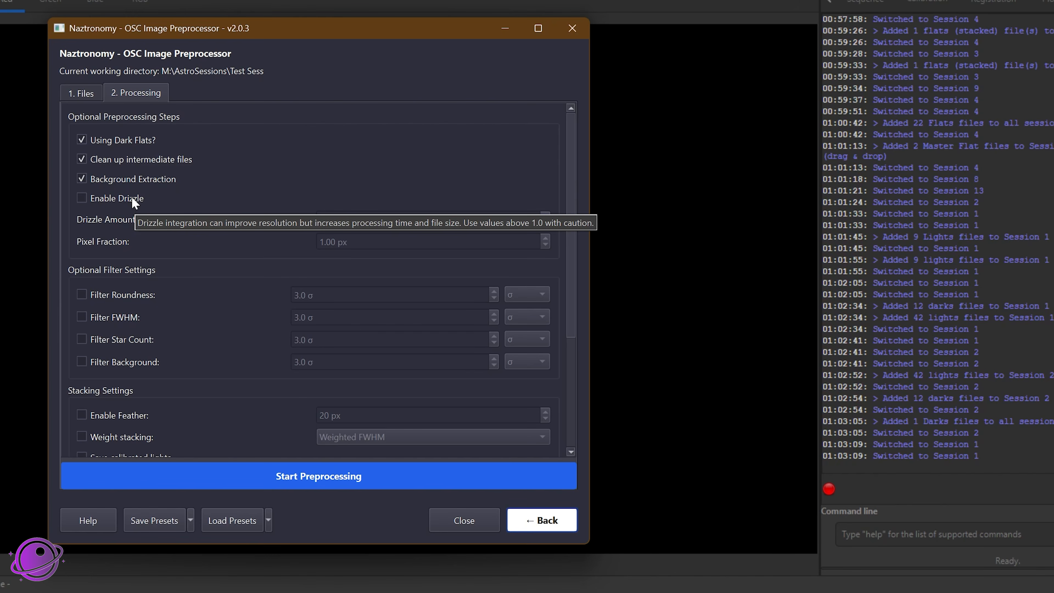
click(81, 93)
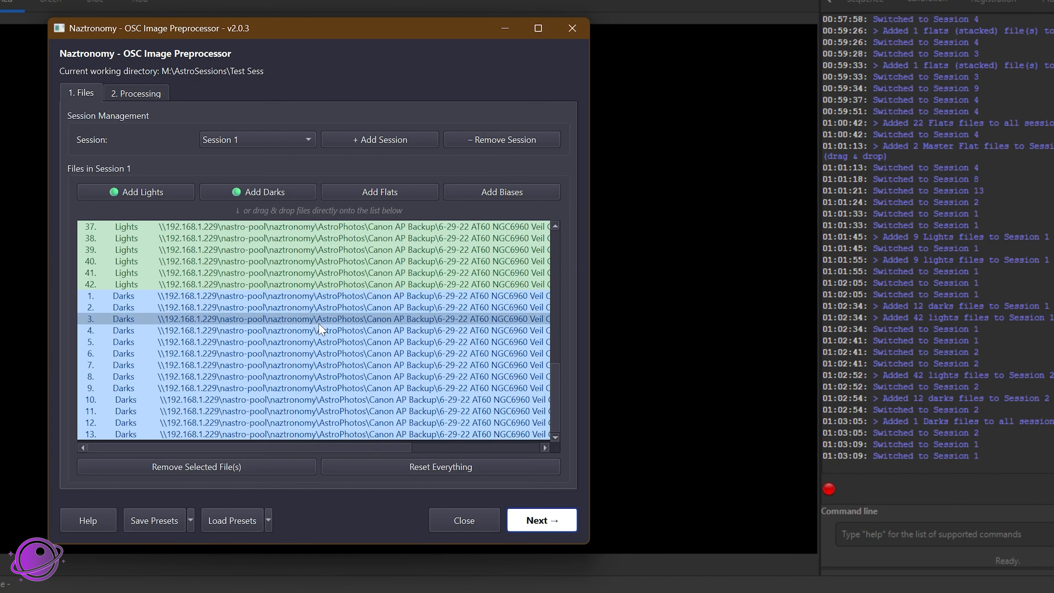
click(145, 86)
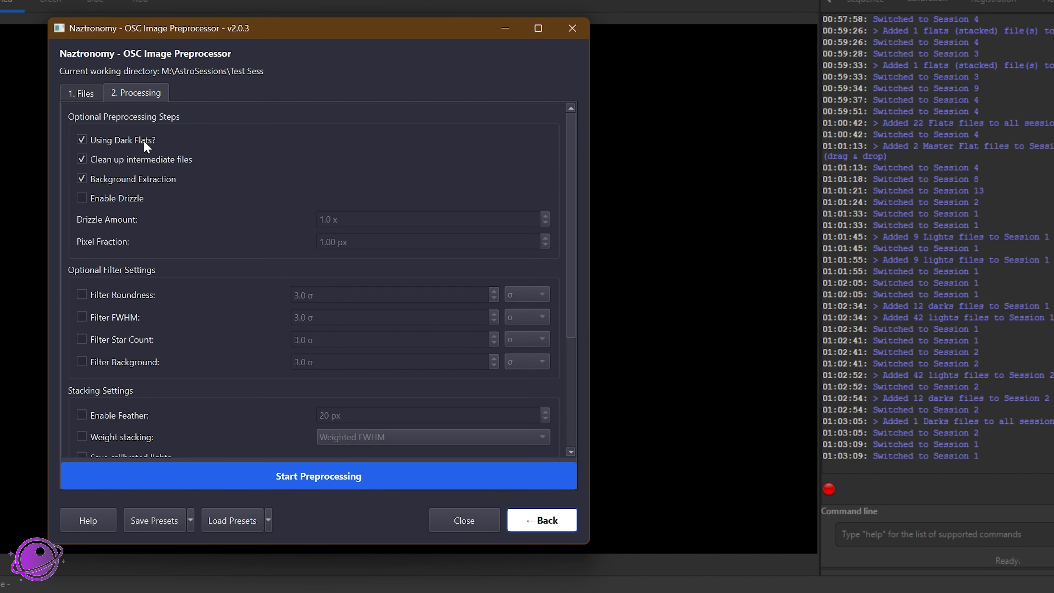
Step: Try the Filter Roundness setting with its unit changed to %, and turn the filter off again
scroll(208, 283, down, 2)
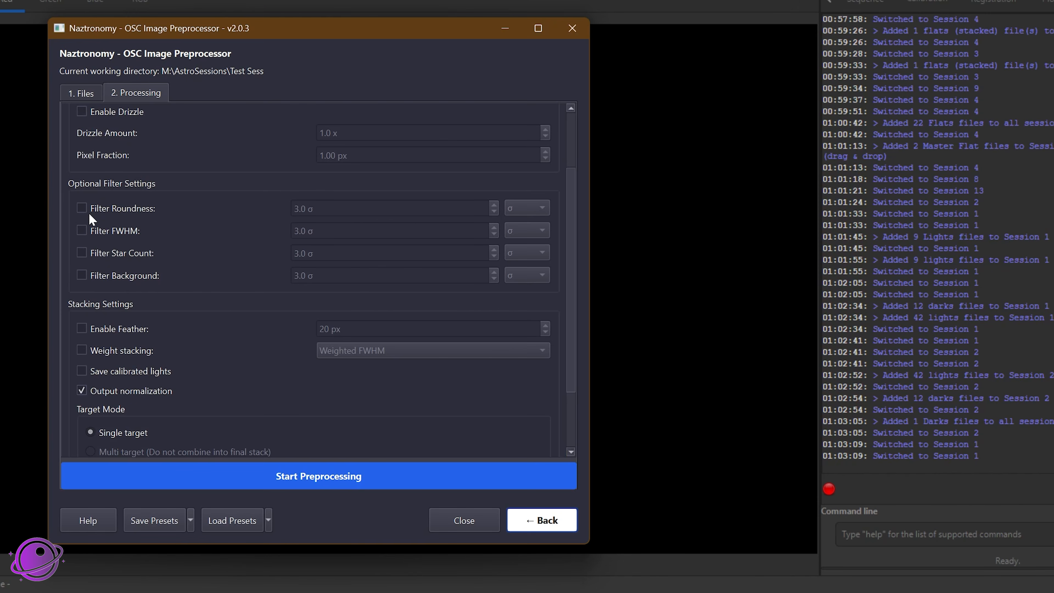
click(118, 209)
click(543, 209)
click(530, 219)
click(101, 209)
Step: Enable weight stacking by Weighted FWHM and turn on Save calibrated lights in the stacking settings
scroll(180, 357, down, 2)
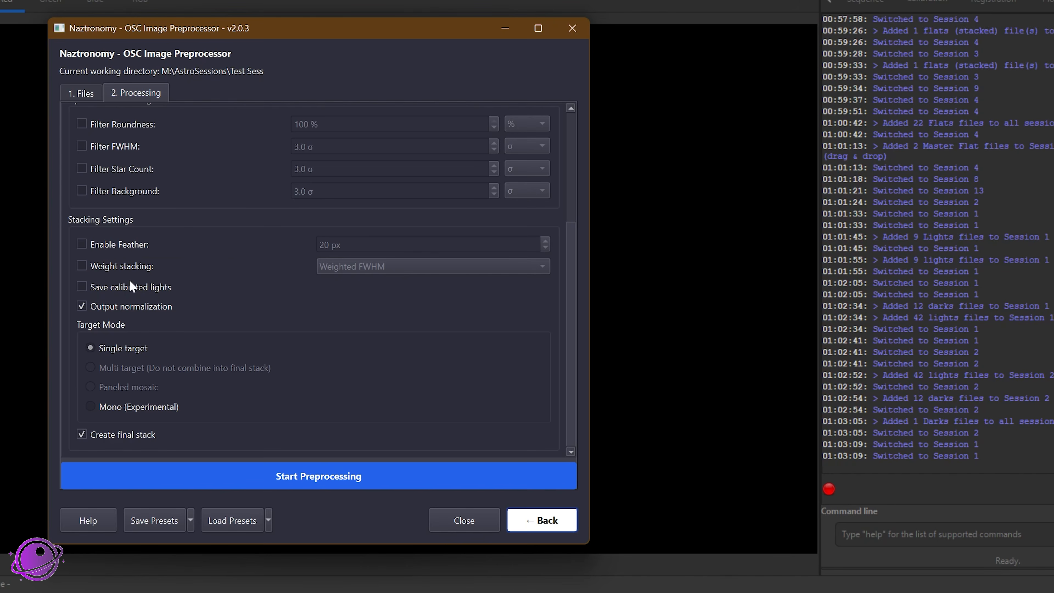
click(125, 266)
click(399, 271)
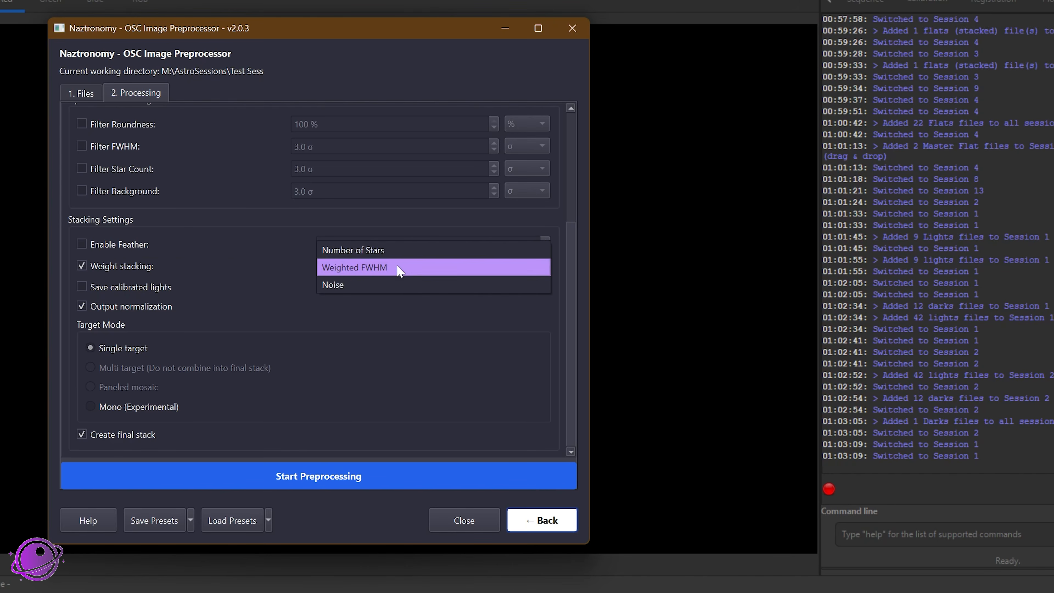
click(350, 270)
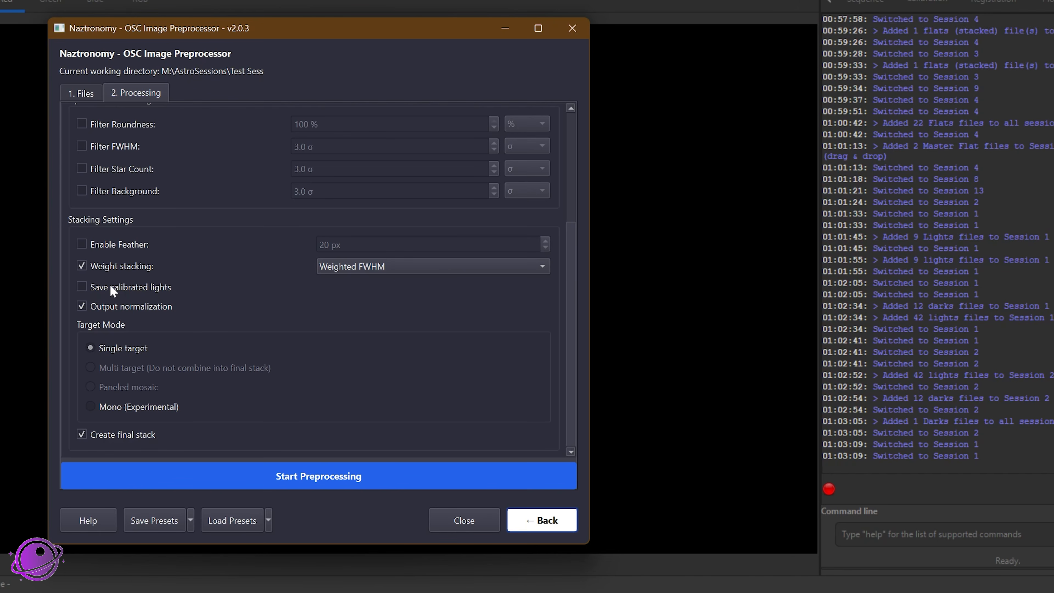
mouse_move(109, 284)
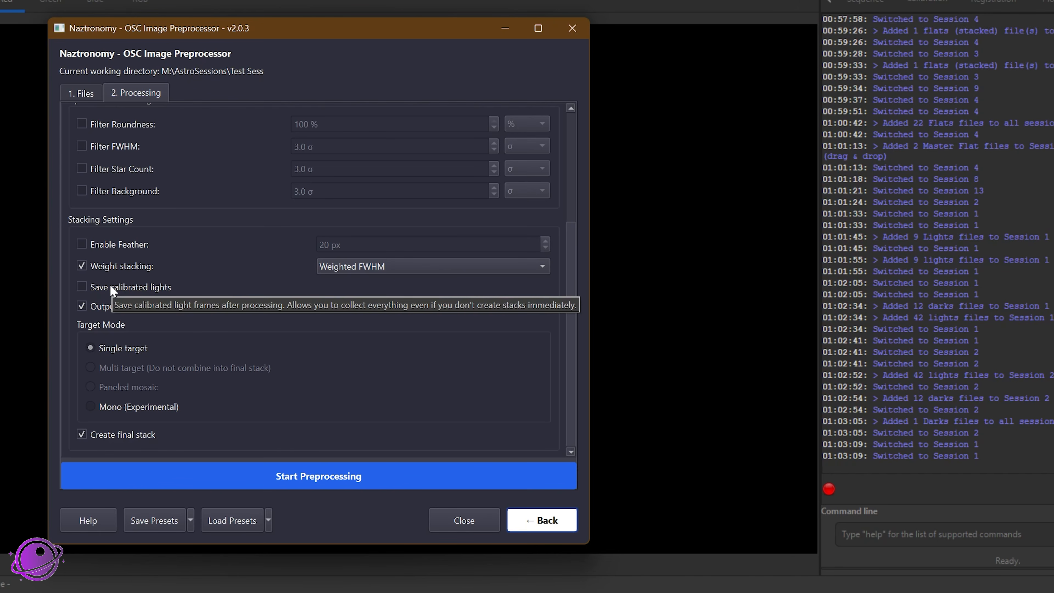
click(119, 288)
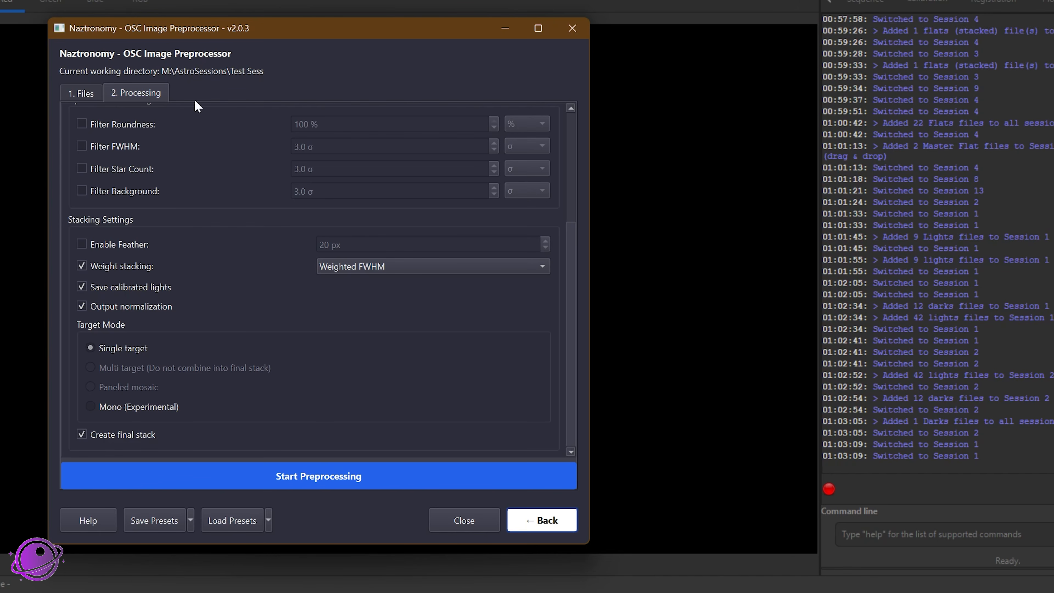
Step: Review the session's file list once more and start the preprocessing with the chosen processing settings
click(85, 93)
click(161, 94)
click(324, 474)
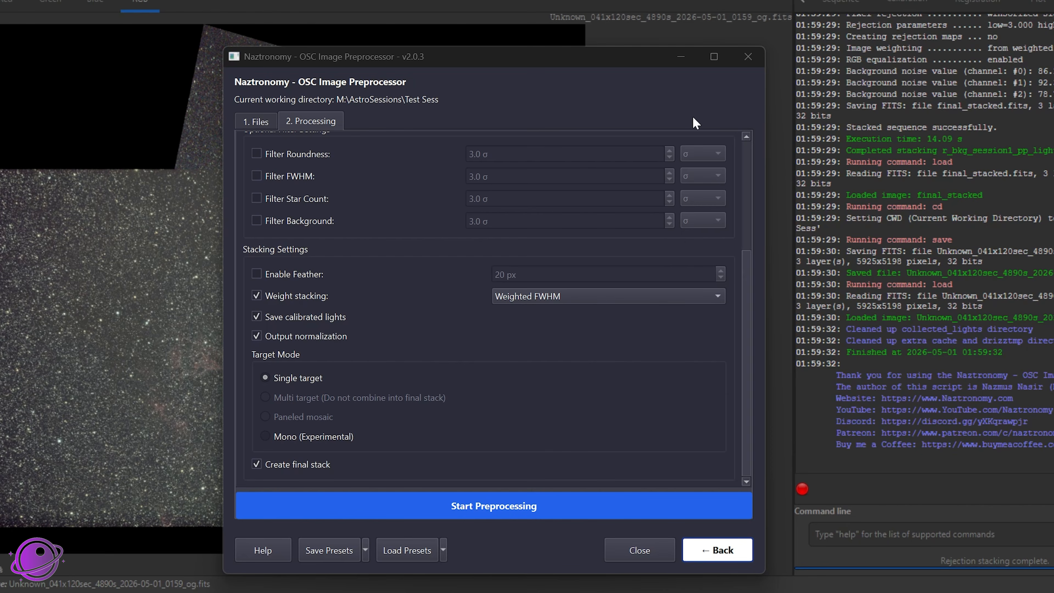
Step: Close the preprocessor and inspect the stacked image, examining the nebula and the frame edges at different magnifications
click(748, 56)
scroll(285, 327, up, 2)
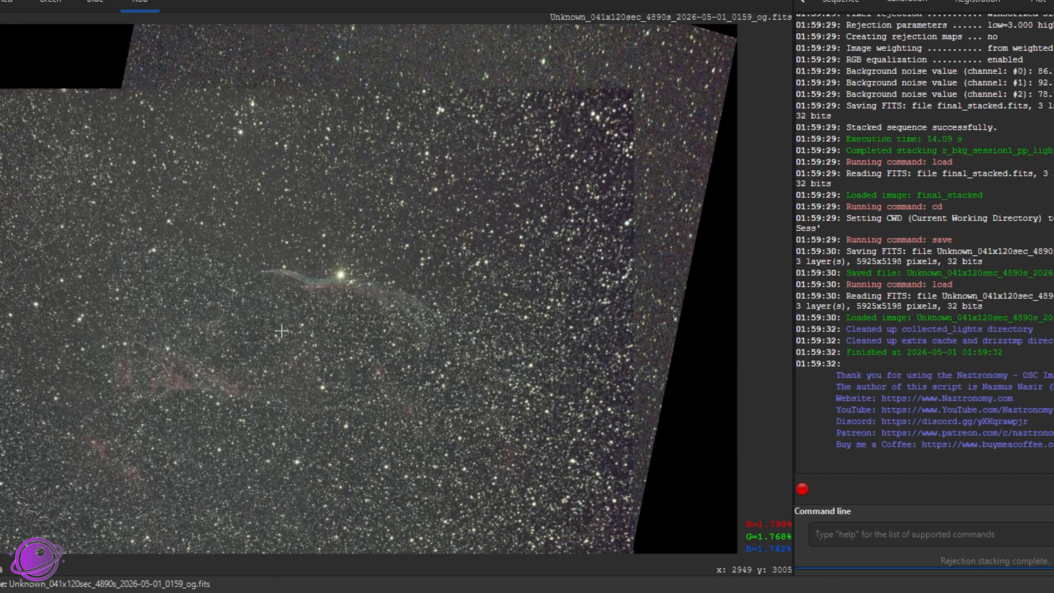
scroll(381, 326, down, 2)
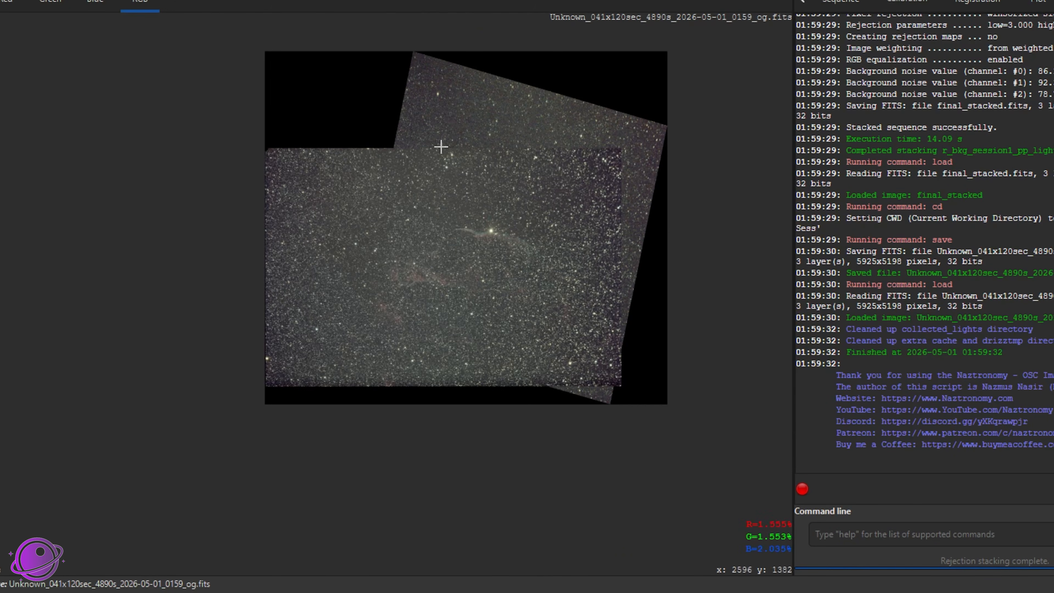
scroll(500, 266, up, 2)
scroll(568, 193, down, 2)
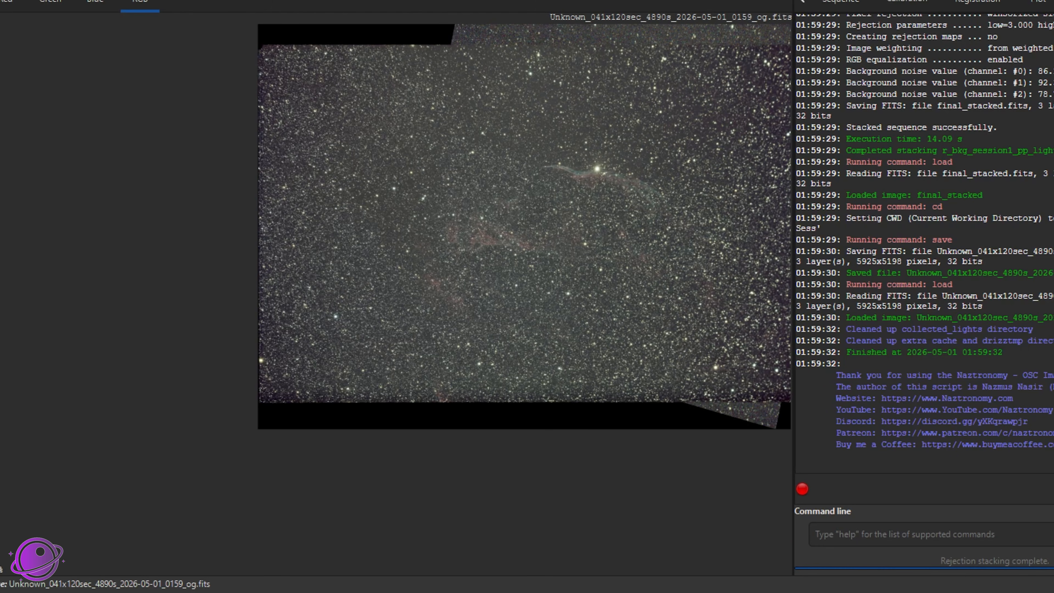
scroll(607, 283, up, 1)
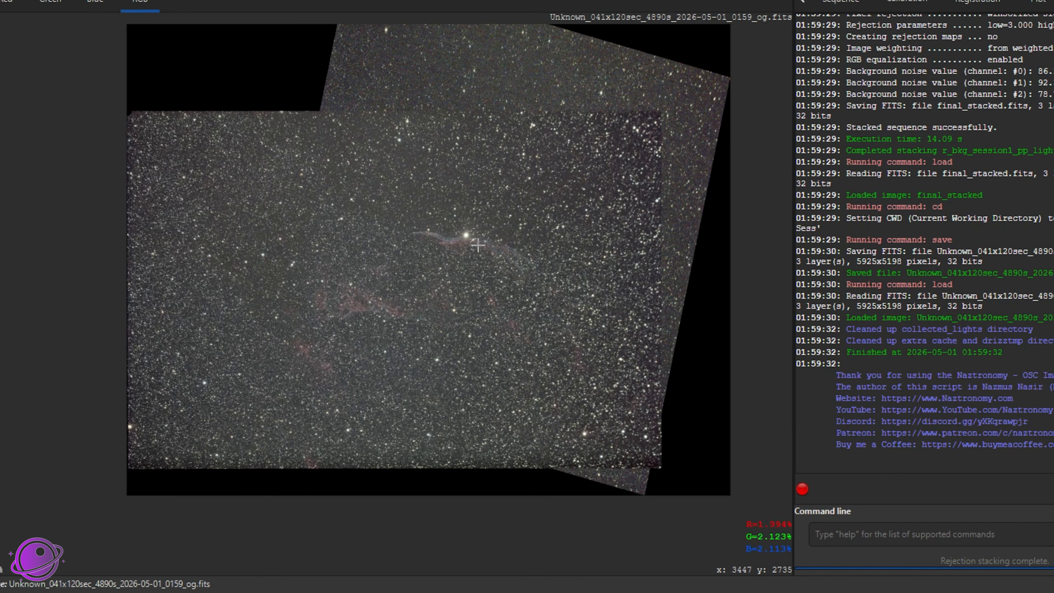
scroll(468, 254, up, 1)
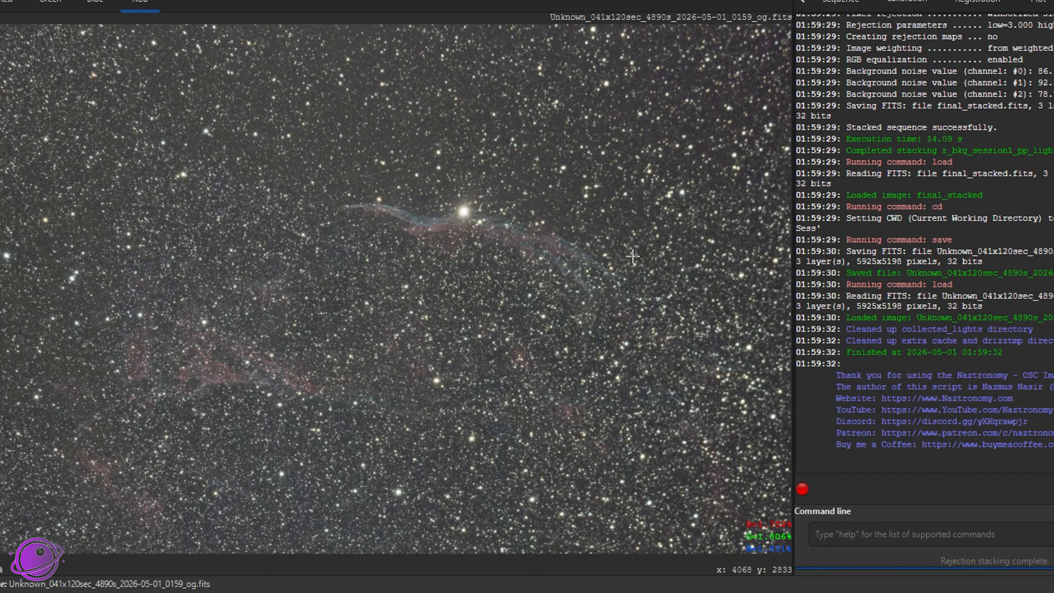
scroll(605, 272, down, 1)
scroll(606, 272, down, 1)
scroll(642, 236, up, 1)
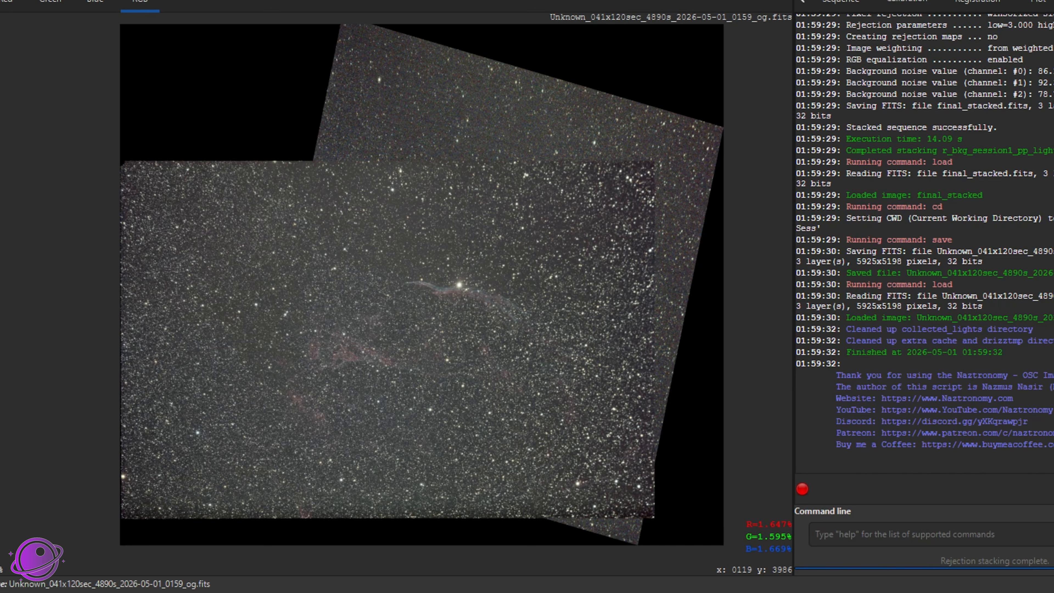
Step: Switch to File Explorer and look over the stacked FITS file and the calibrated lights in the collected_lights folder of Test Sess
key(alt+Tab)
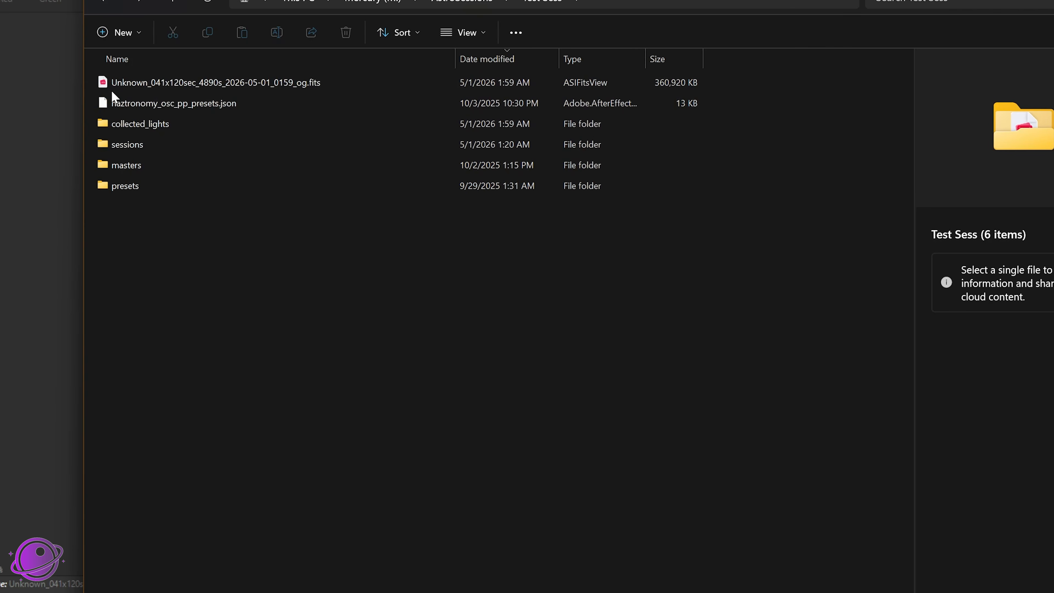
click(237, 80)
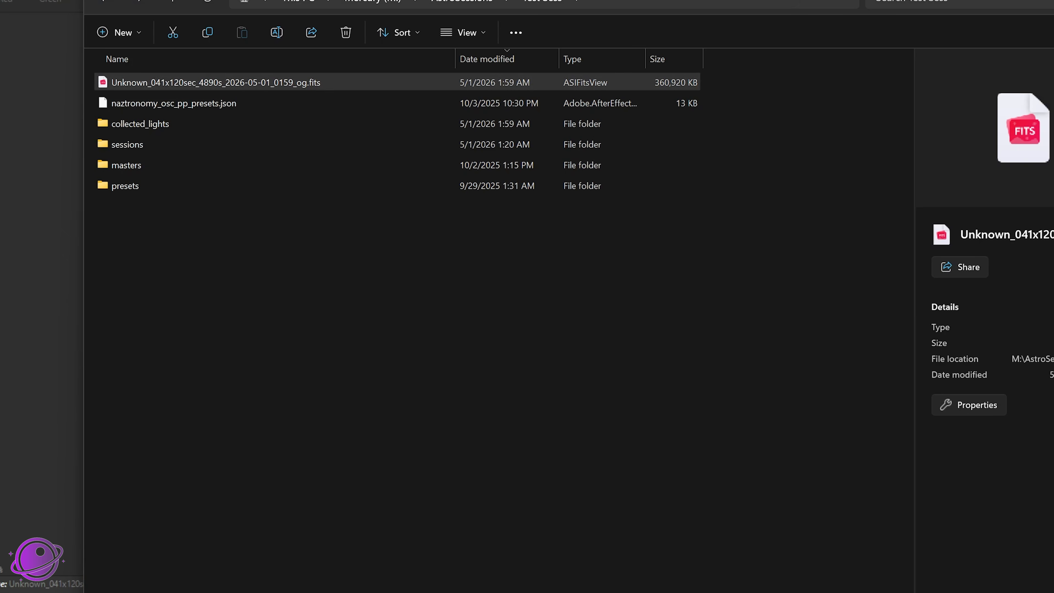
double_click(157, 125)
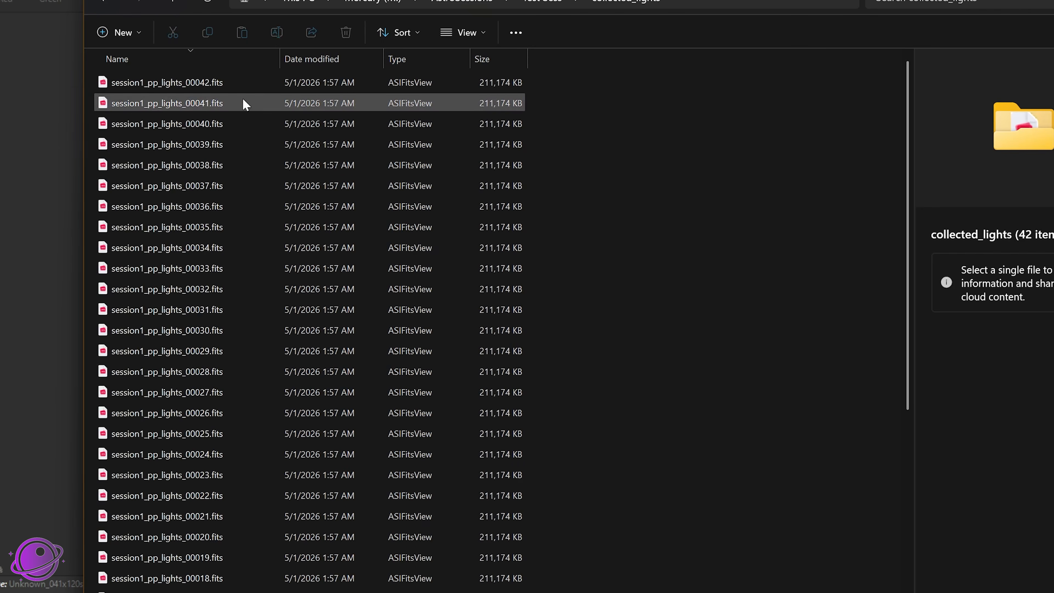
scroll(550, 282, down, 5)
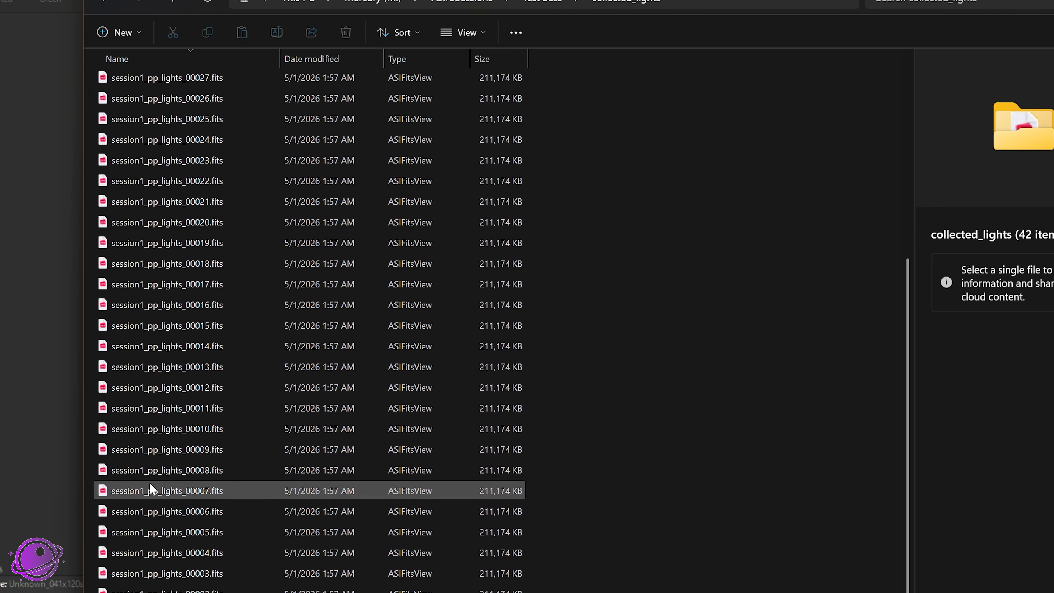
scroll(174, 276, up, 5)
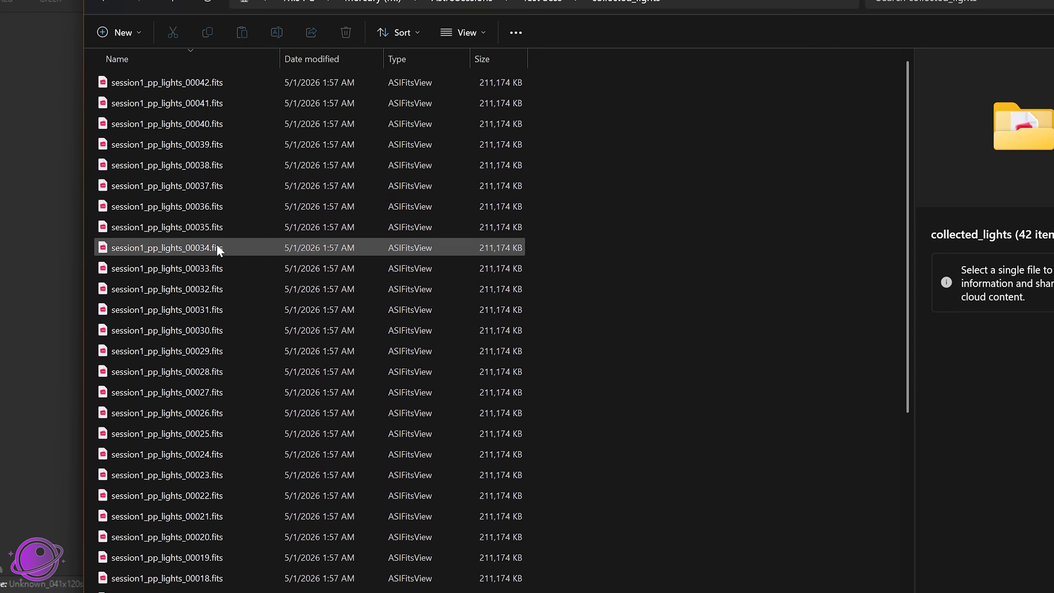
click(546, 8)
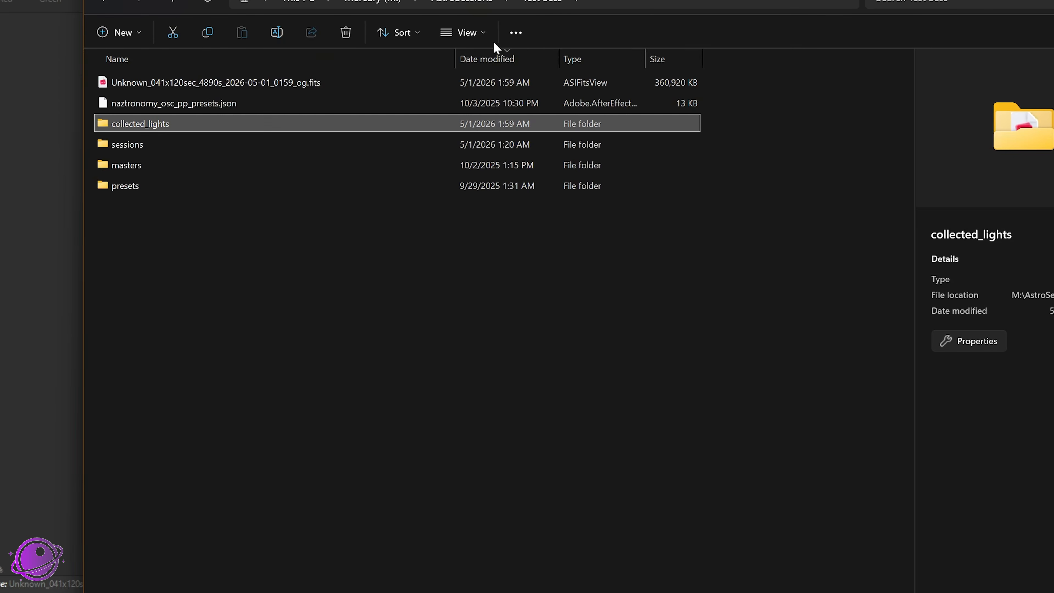
Step: Sort the masters folder by date modified and permanently delete every stacked master except session1_120s_2022-06-30_darks_stacked.fits
double_click(139, 168)
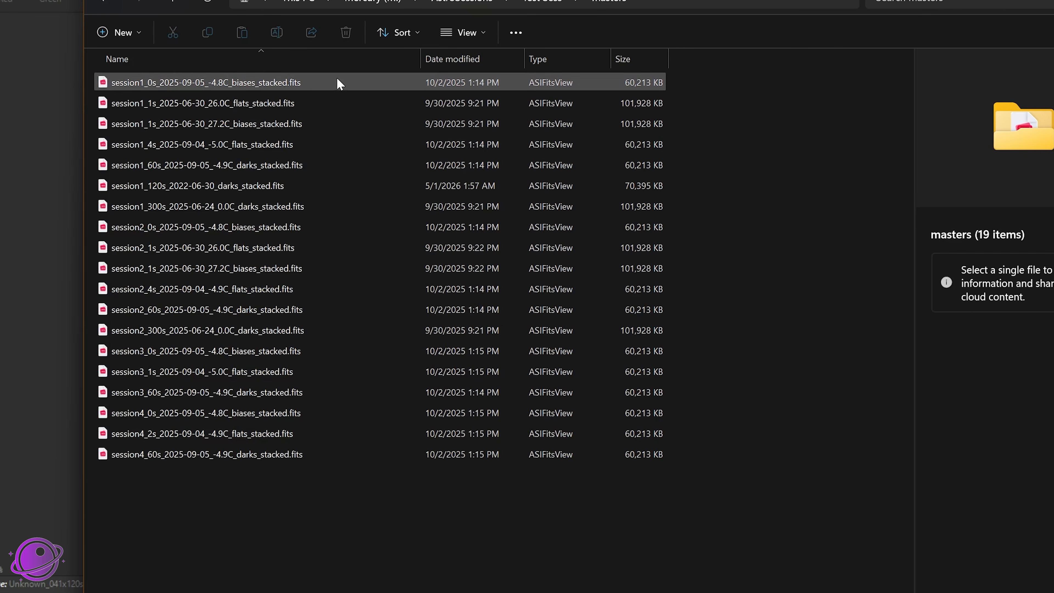
click(436, 60)
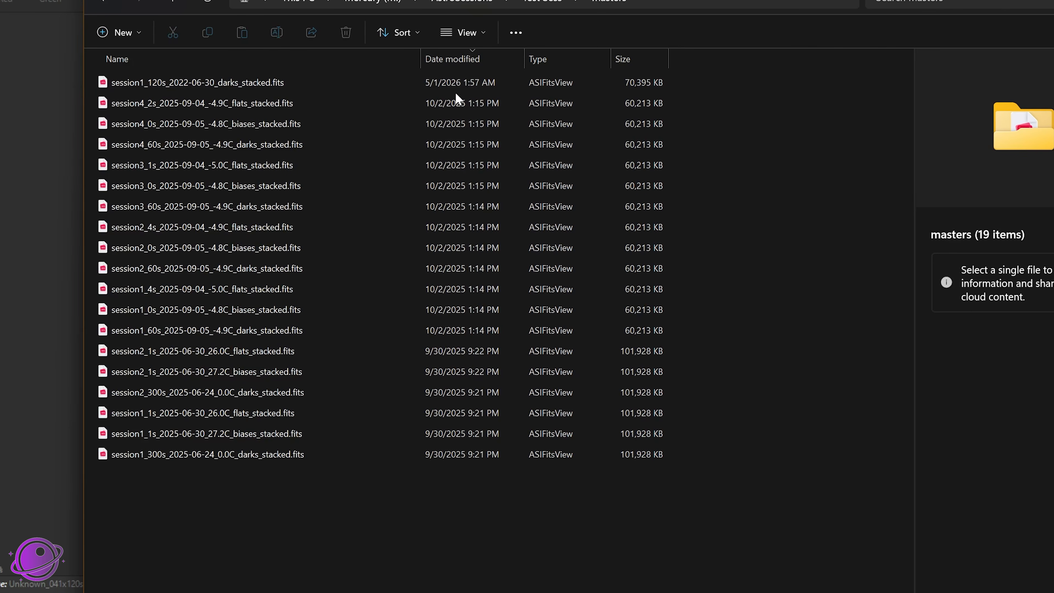
click(443, 85)
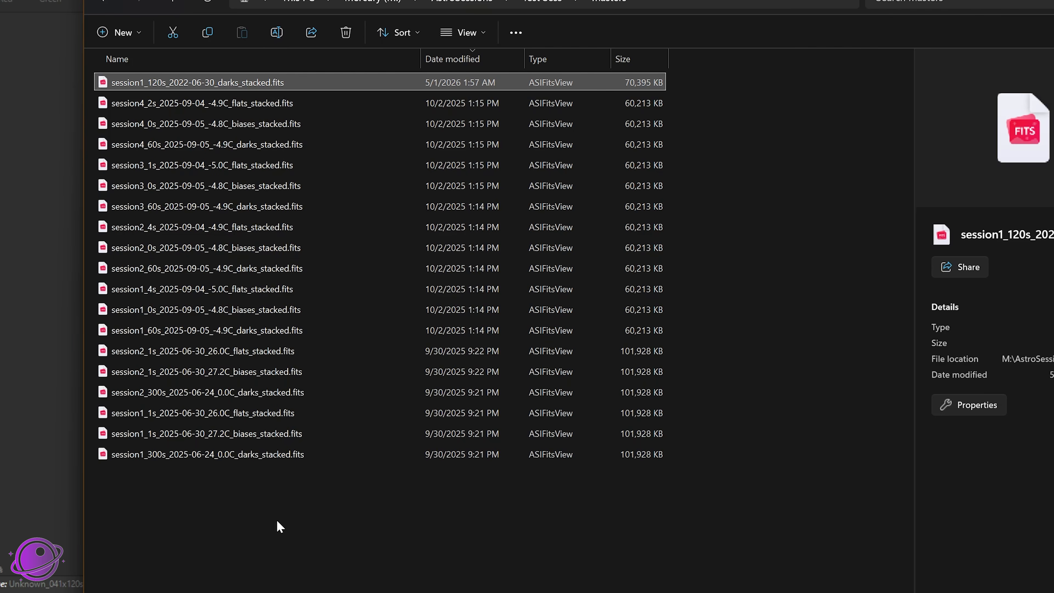
drag(277, 521, 231, 109)
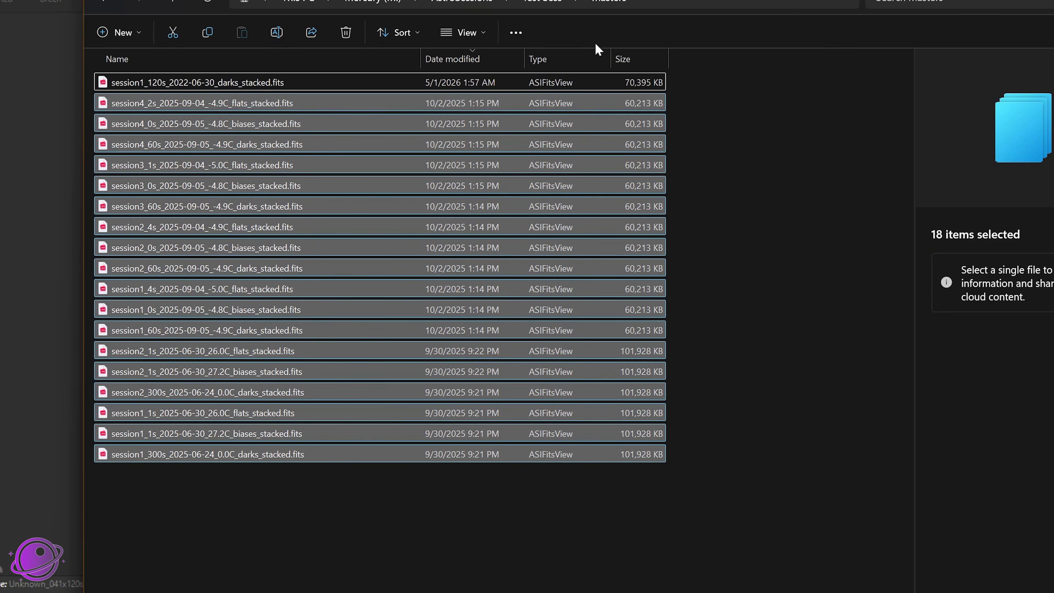
key(shift+Delete)
key(Return)
click(539, 4)
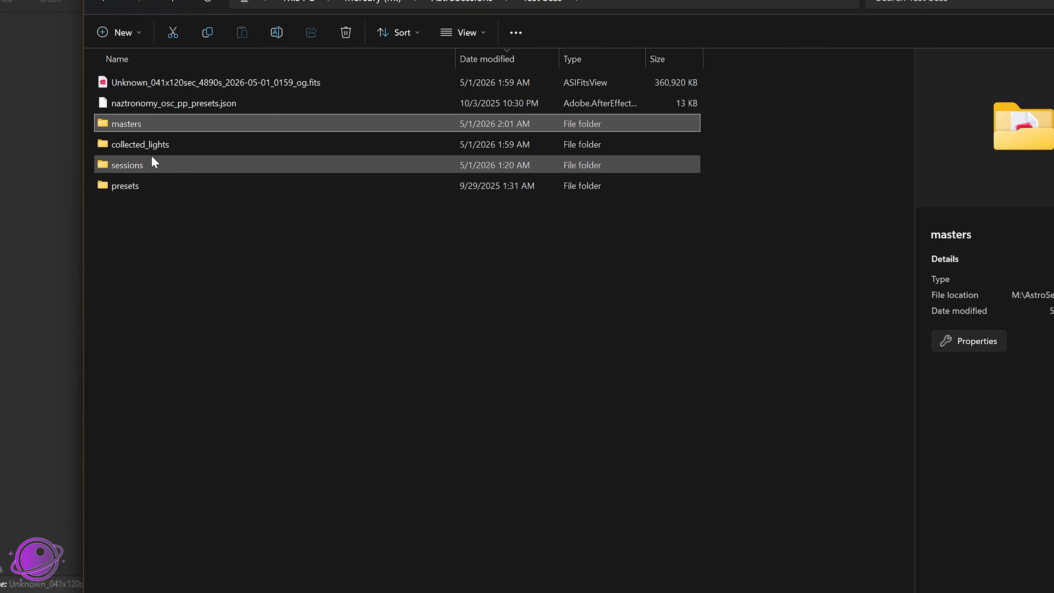
Step: Check the process and lights folders inside sessions\session1 for leftover intermediate files
double_click(149, 167)
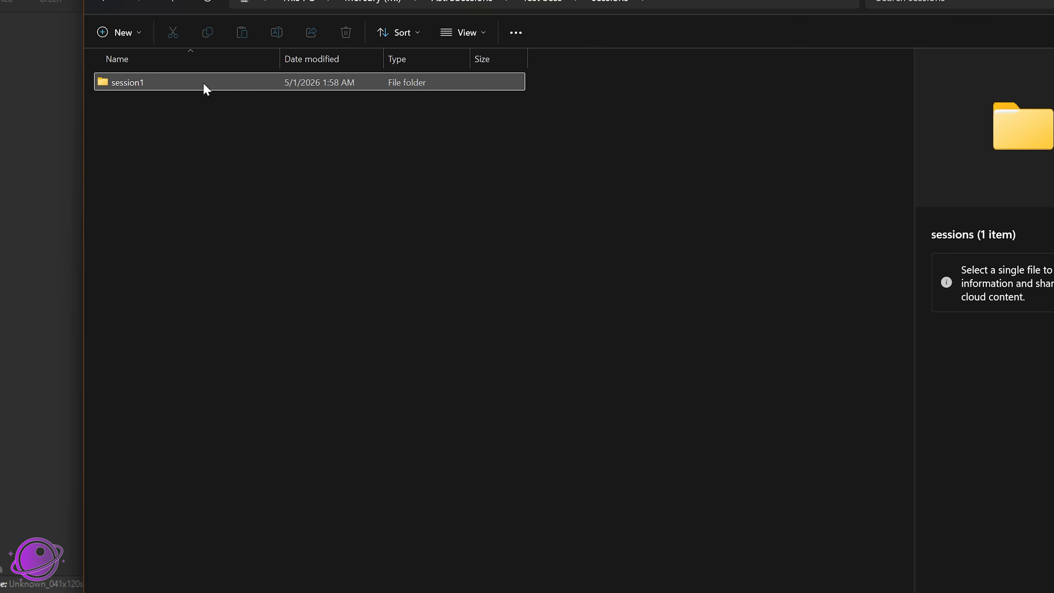
double_click(204, 83)
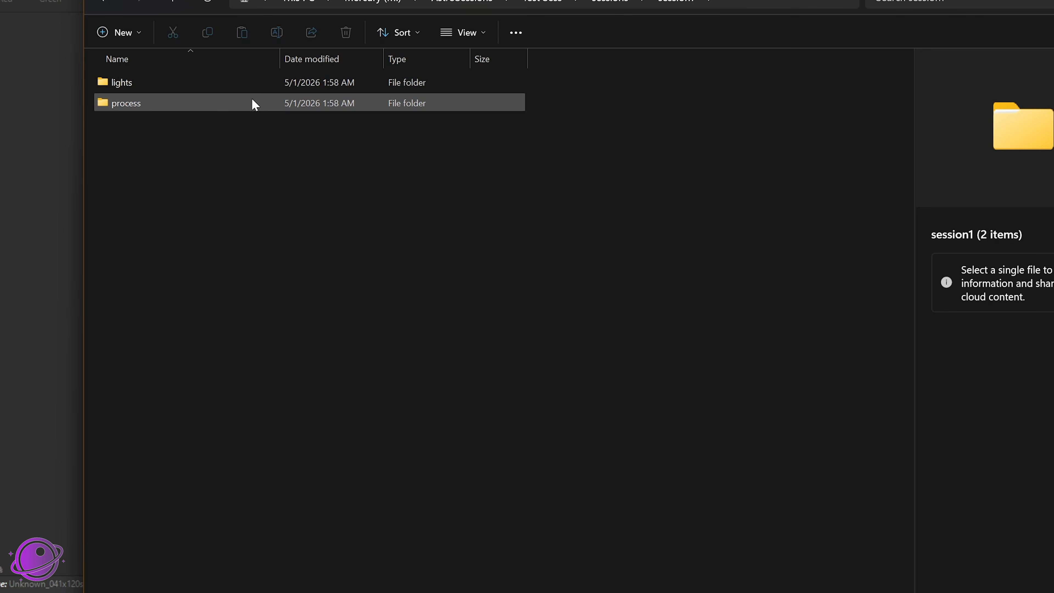
double_click(253, 103)
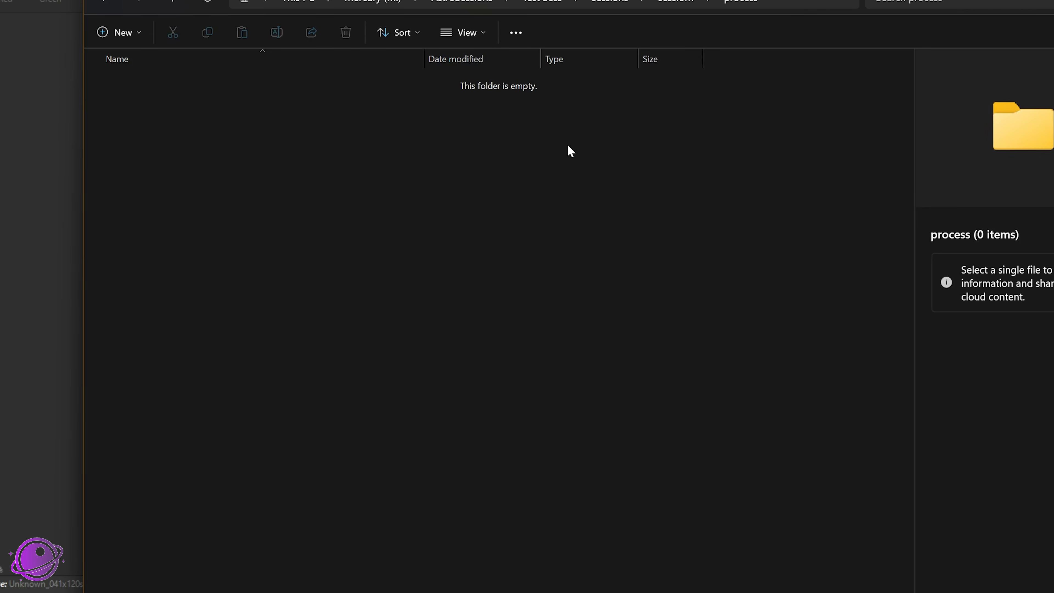
key(alt+Up)
double_click(127, 86)
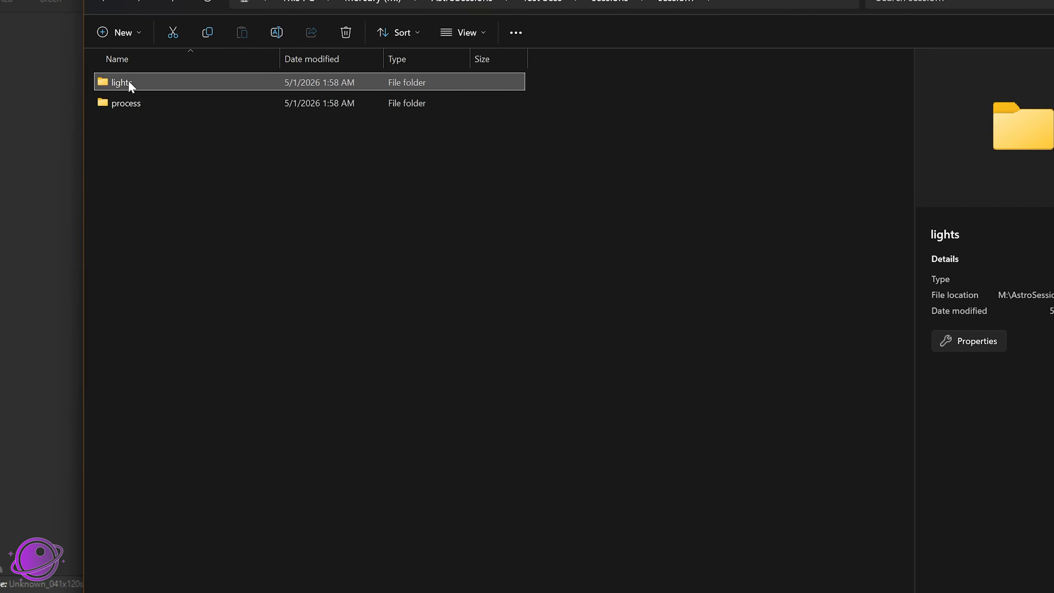
Step: Return to the Test Sess folder and check the size and contents of the sessions folder in its properties
key(alt+Up)
click(607, 1)
click(541, 6)
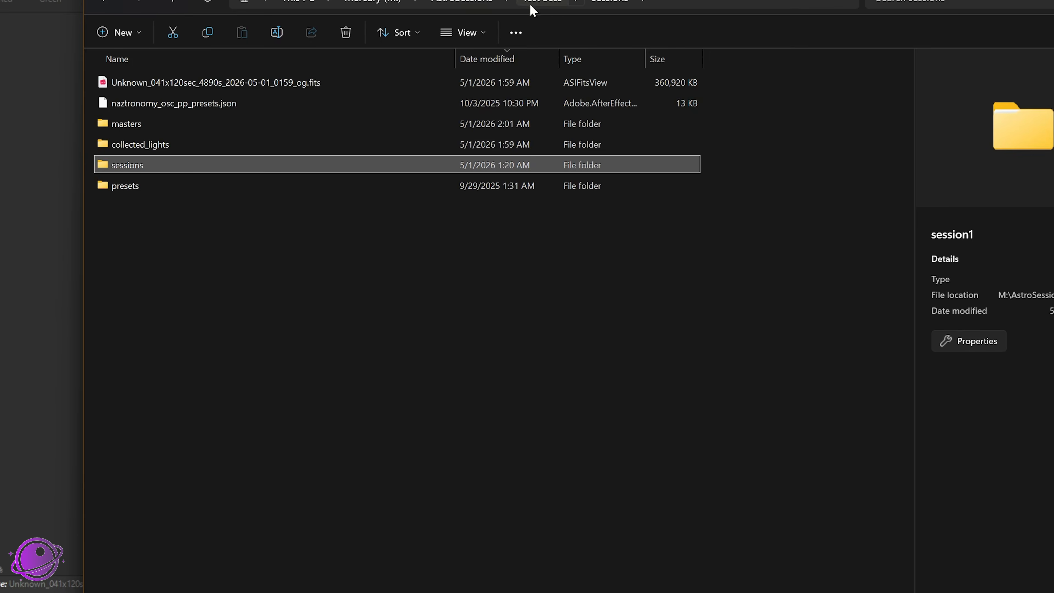
right_click(108, 170)
click(154, 592)
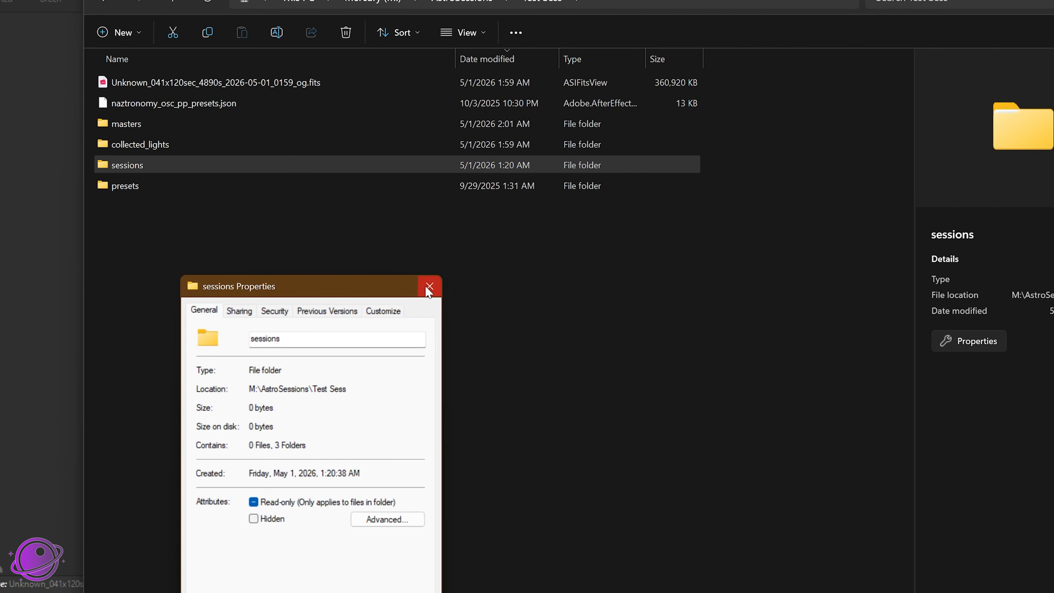
click(428, 286)
Step: Look inside the sessions and presets folders of Test Sess, returning to the parent folder after each
double_click(114, 165)
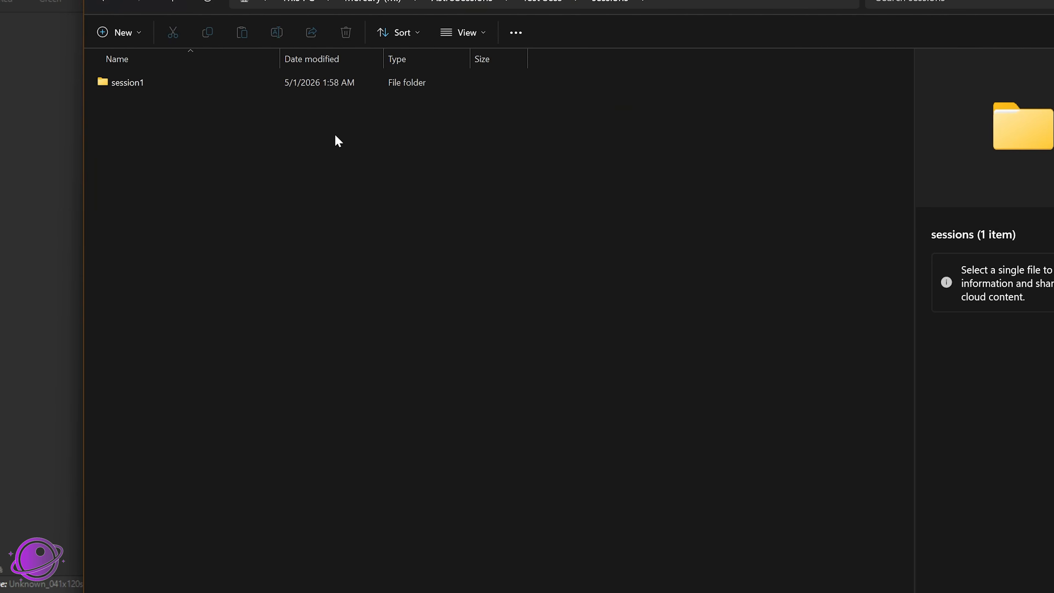
key(alt+Left)
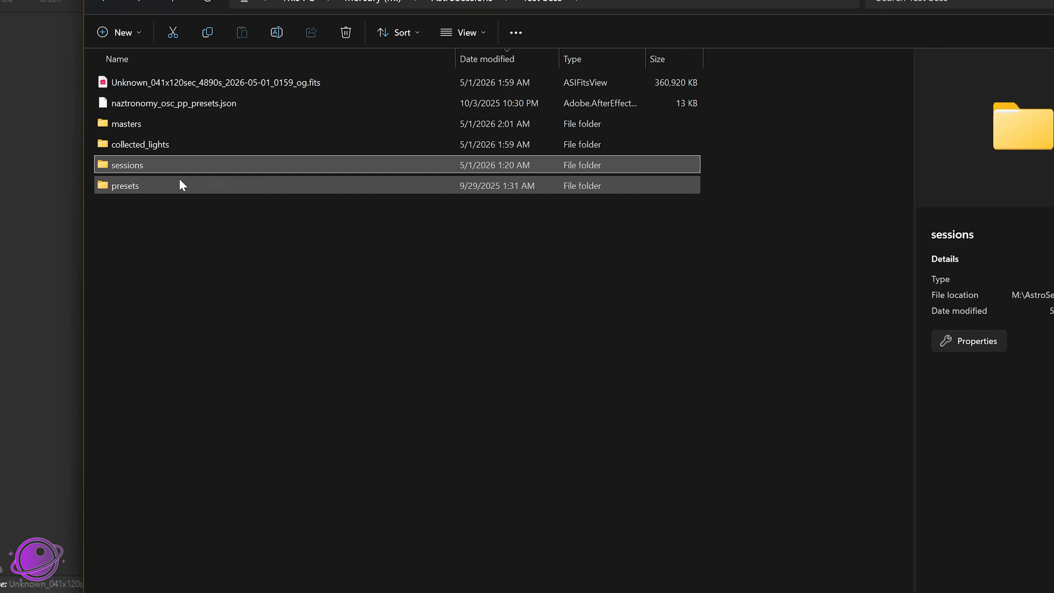
double_click(117, 190)
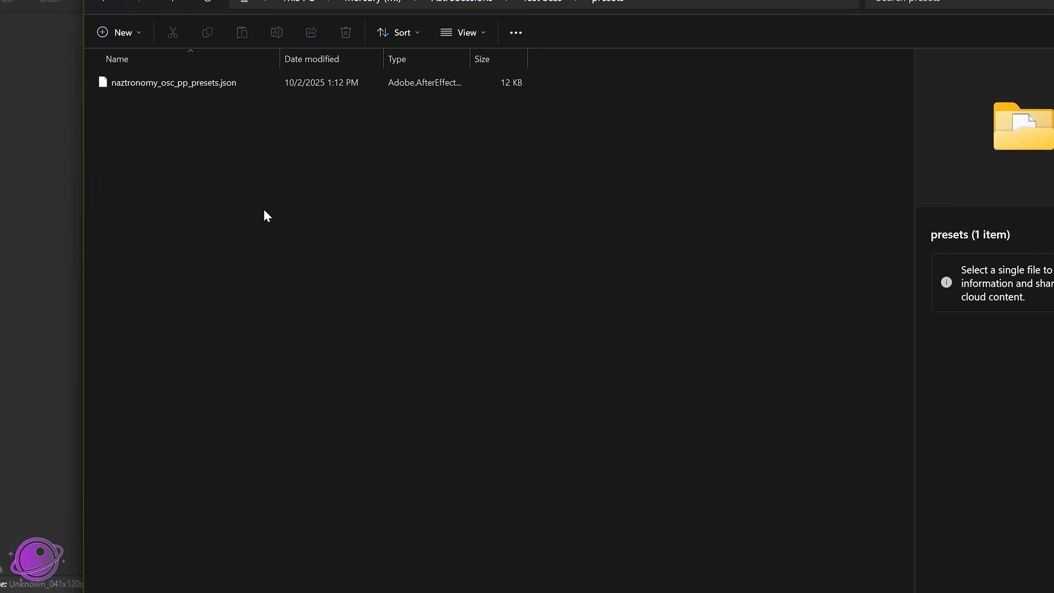
key(alt+Up)
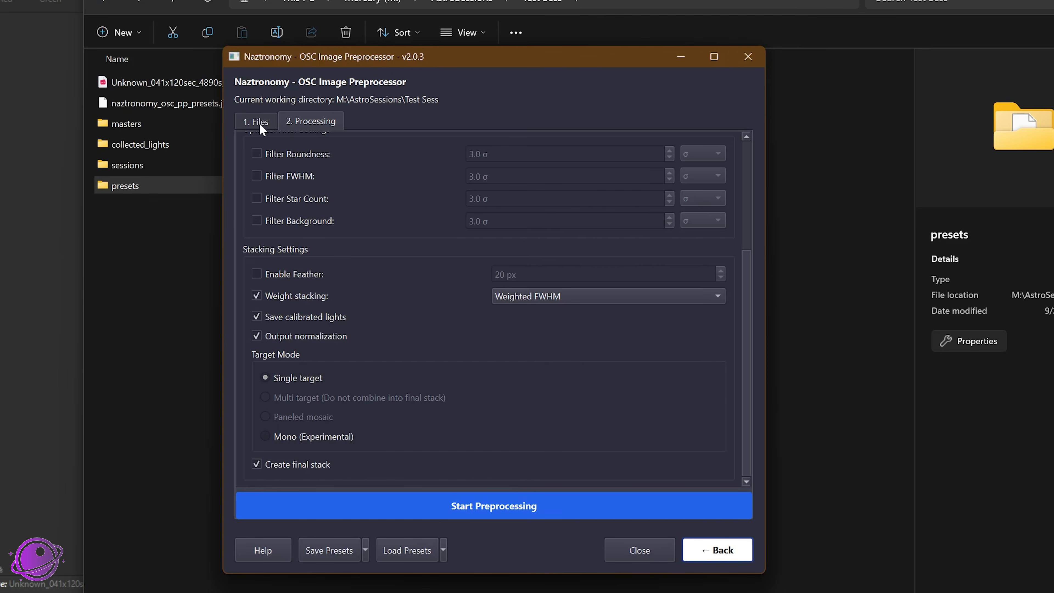
Step: Switch to the OSC Image Preprocessor and review the Session 1 file list and the filter and stacking settings
click(255, 121)
click(367, 278)
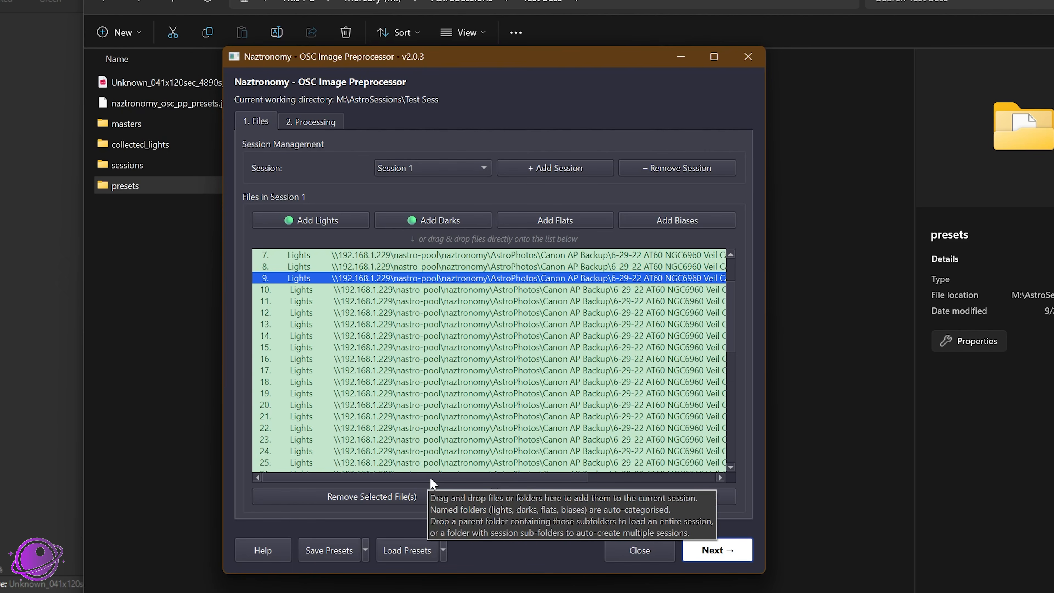
mouse_move(429, 477)
mouse_down()
mouse_move(682, 489)
mouse_move(415, 473)
mouse_up()
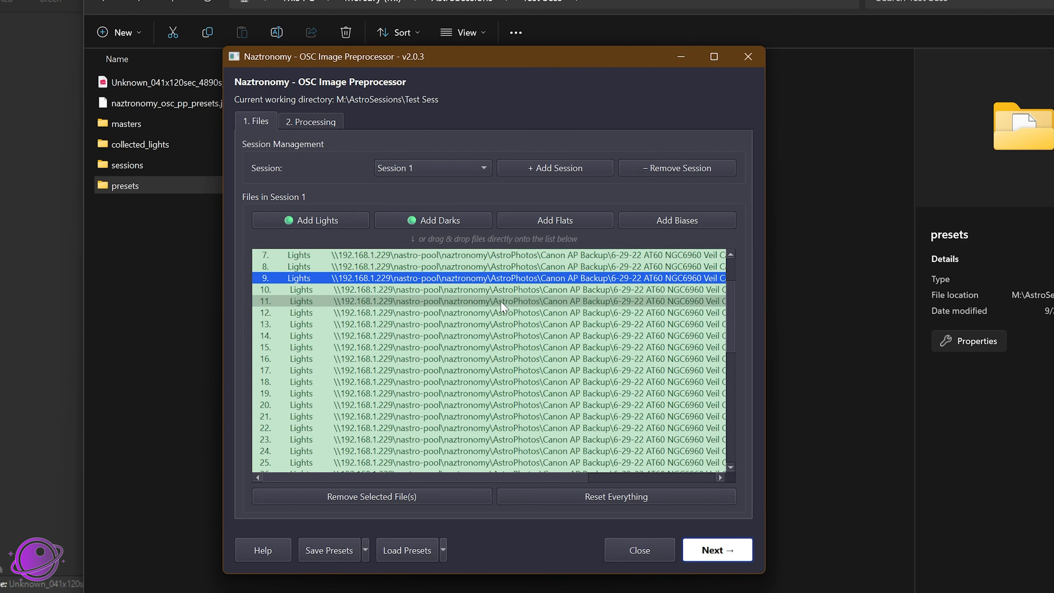
mouse_move(401, 286)
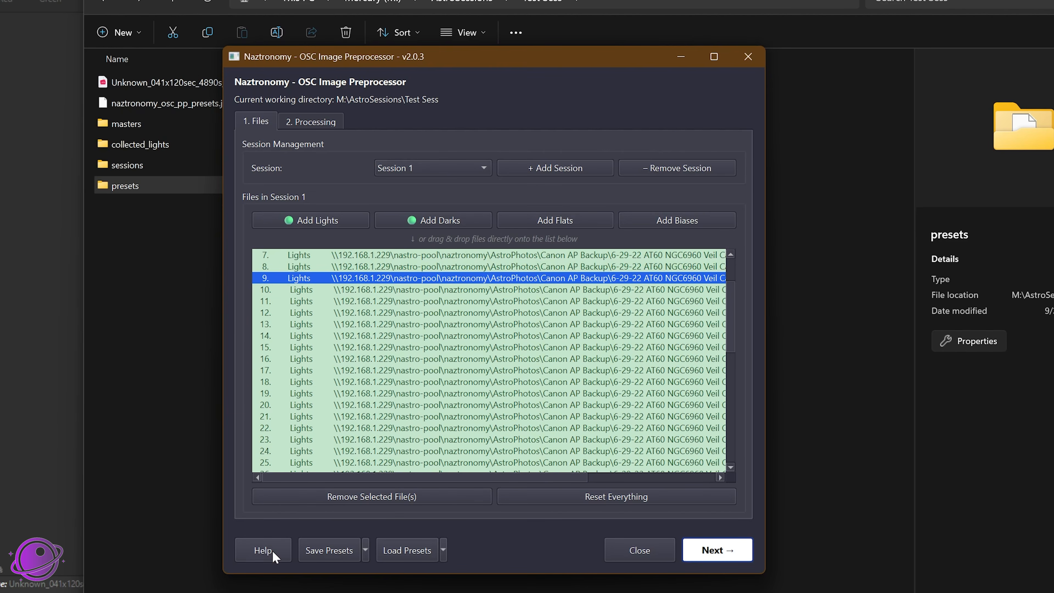
click(304, 120)
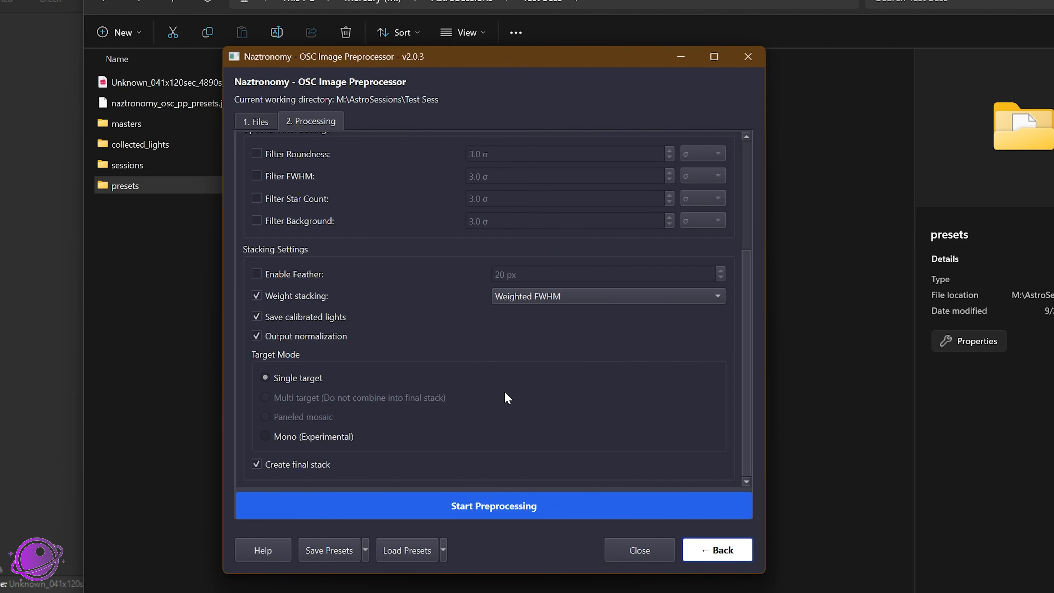
scroll(522, 401, up, 4)
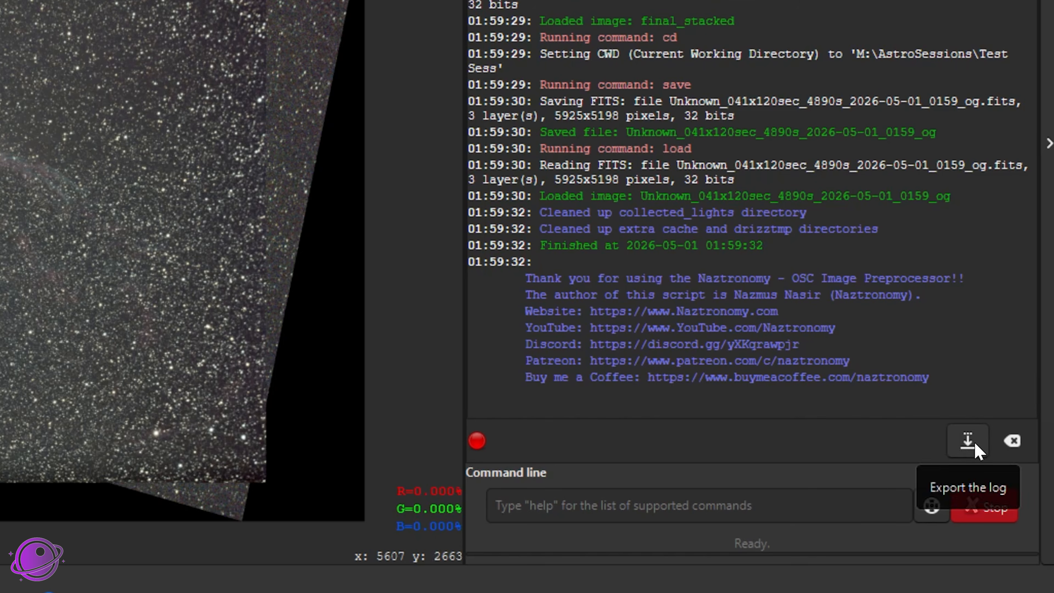
Step: Export the Siril console log to Test Sess as 2026-05-01T06.03.18.log and select the saved file in File Explorer
click(974, 442)
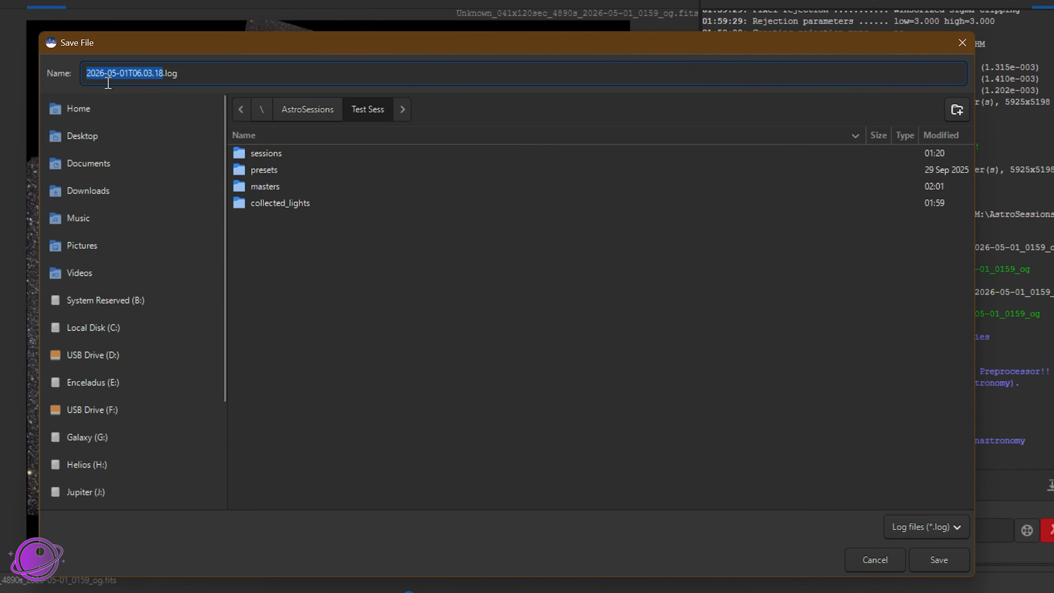
drag(201, 73, 70, 69)
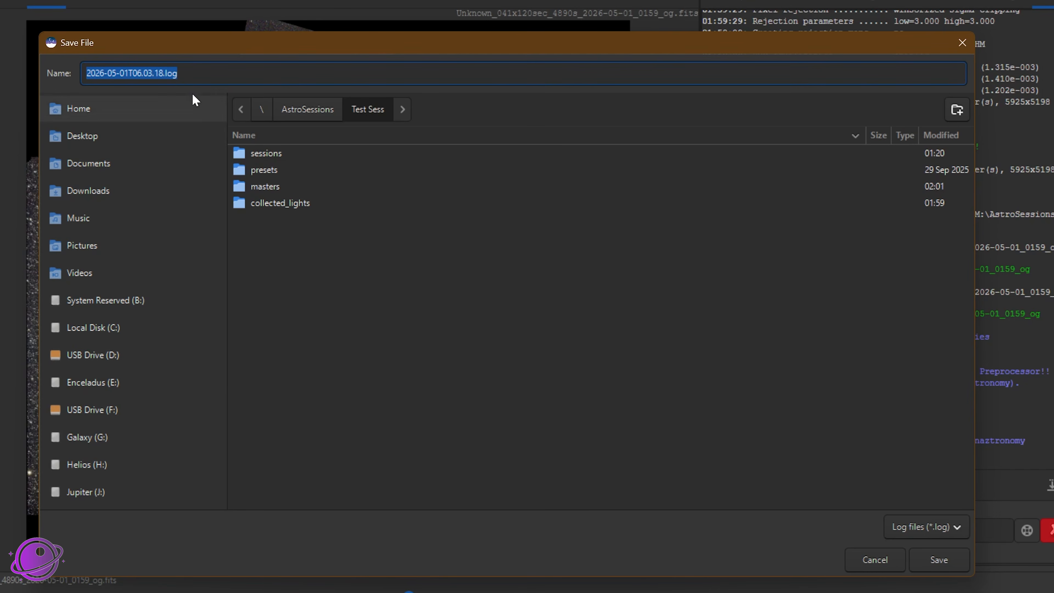
click(953, 563)
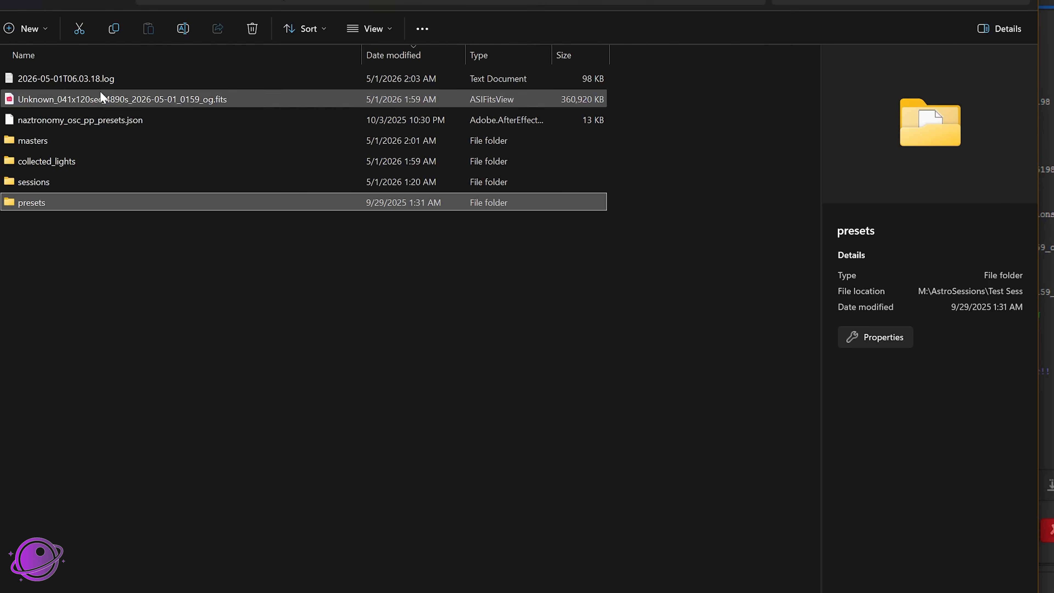
click(154, 83)
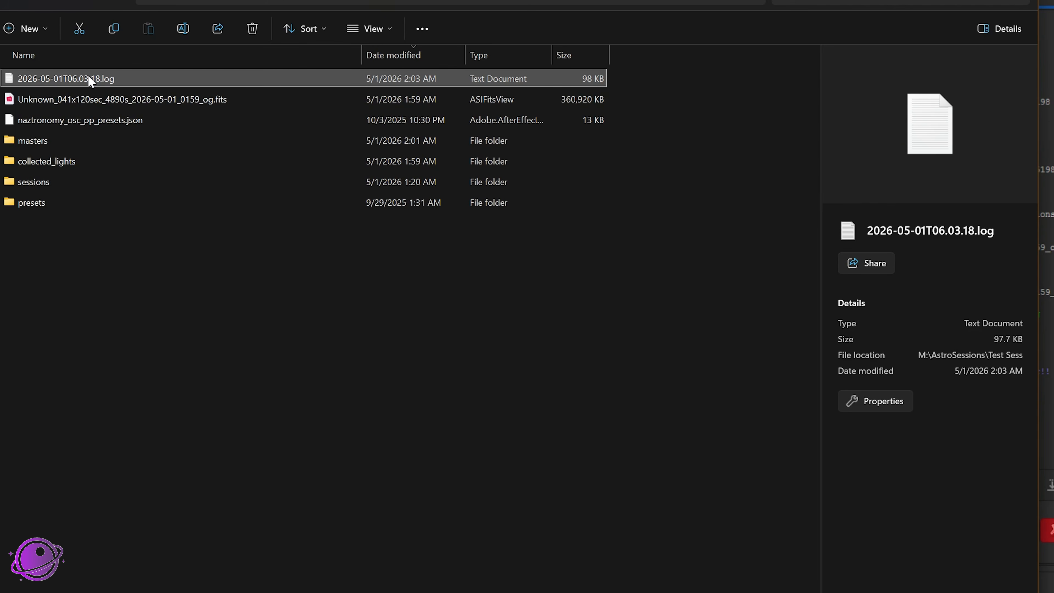